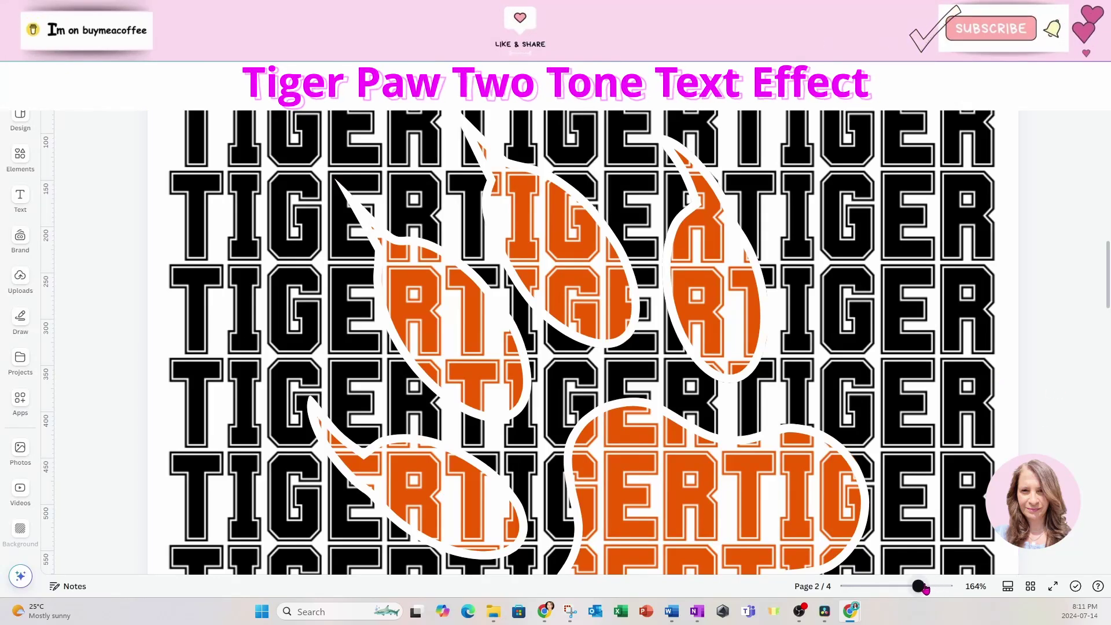
left_click_drag(919, 586, 909, 588)
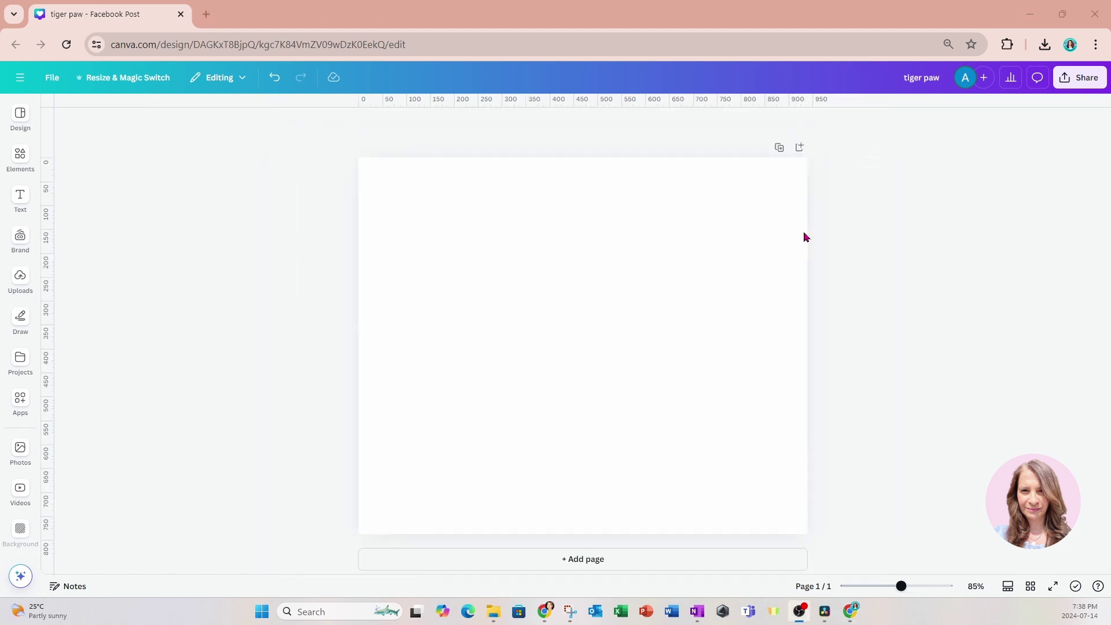
- Add the recently used black animal paw graphic to the blank page and enlarge it to fill most of the page height
left_click(20, 161)
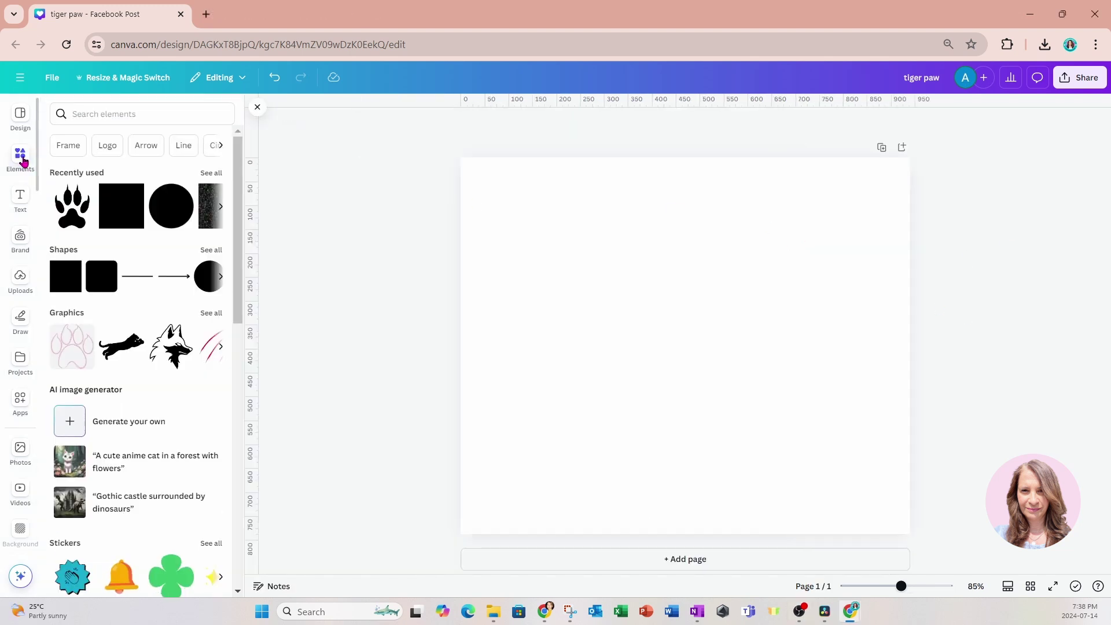
left_click(68, 221)
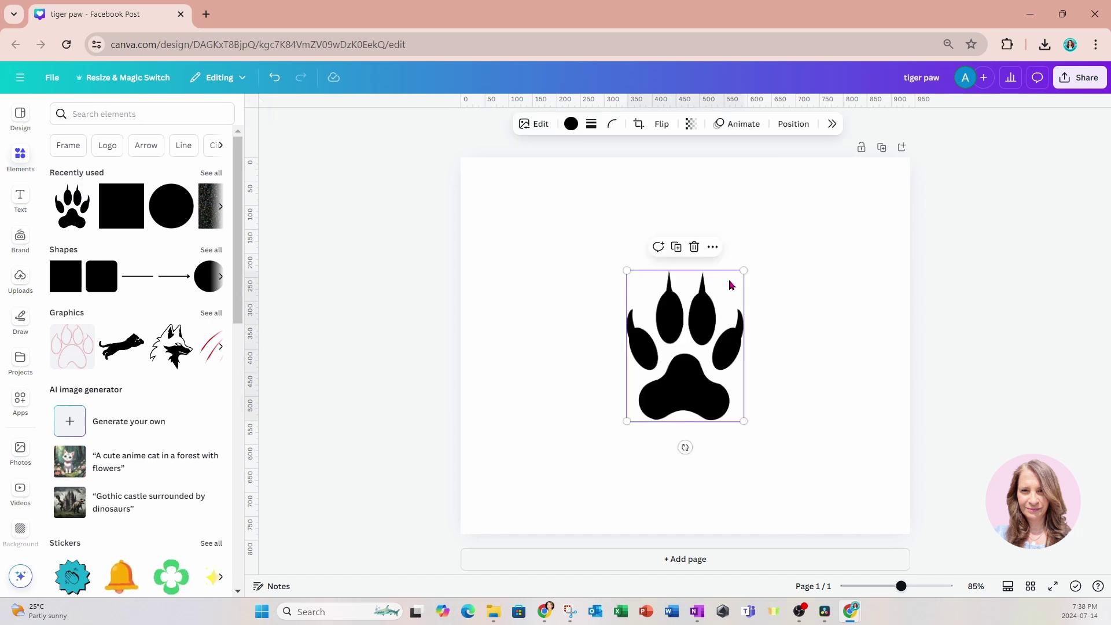
left_click_drag(744, 270, 792, 209)
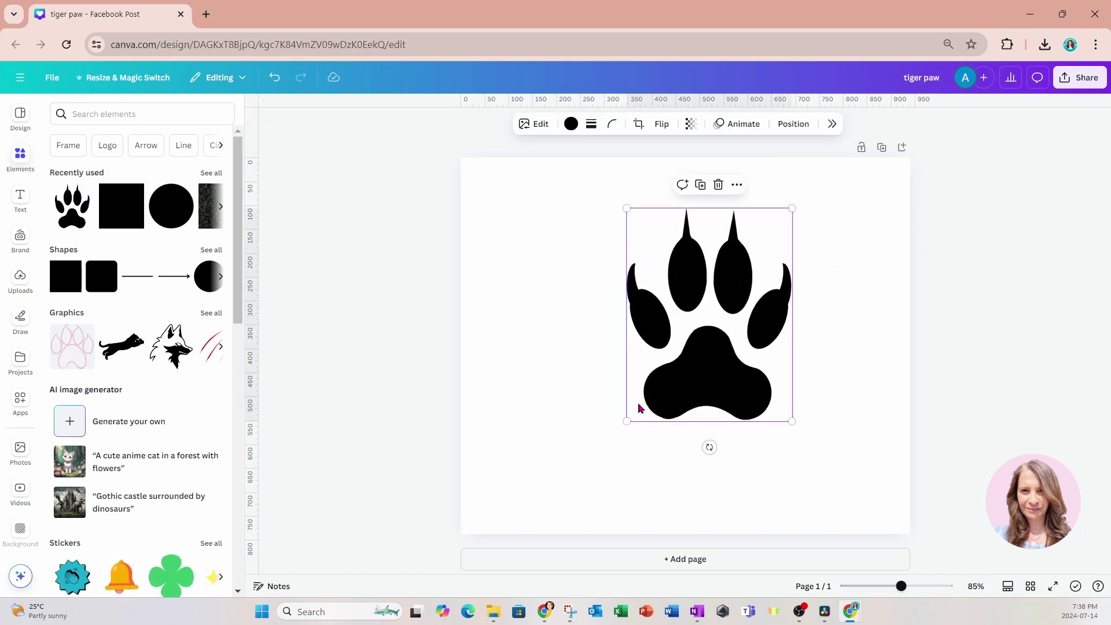
left_click_drag(627, 421, 577, 485)
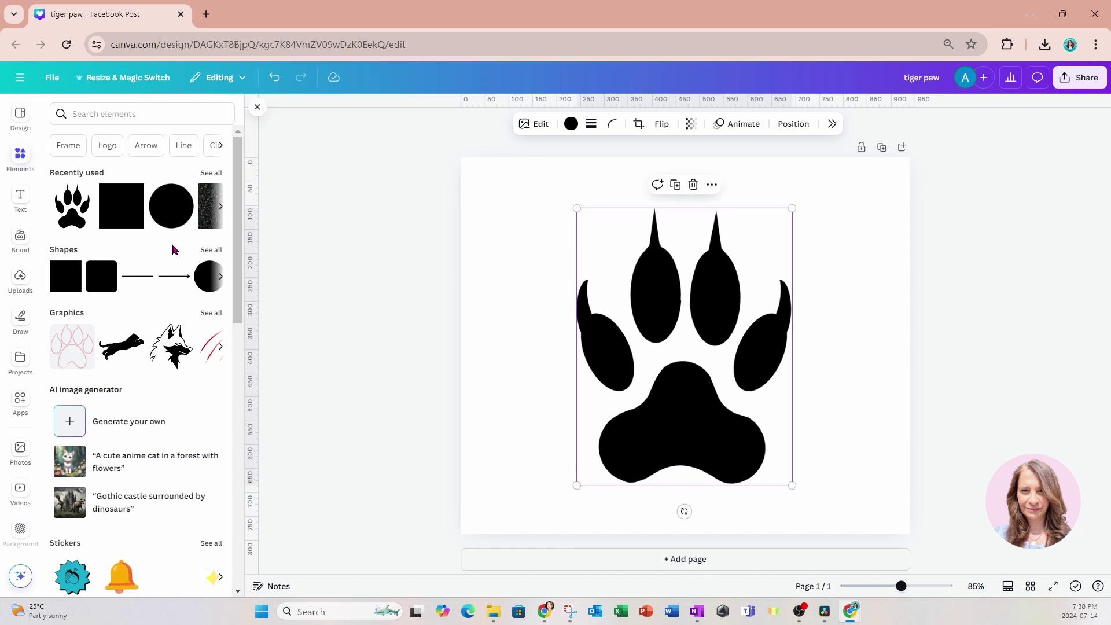
- Check the title, creator and licence details of the paw graphic in the elements library
left_click(86, 192)
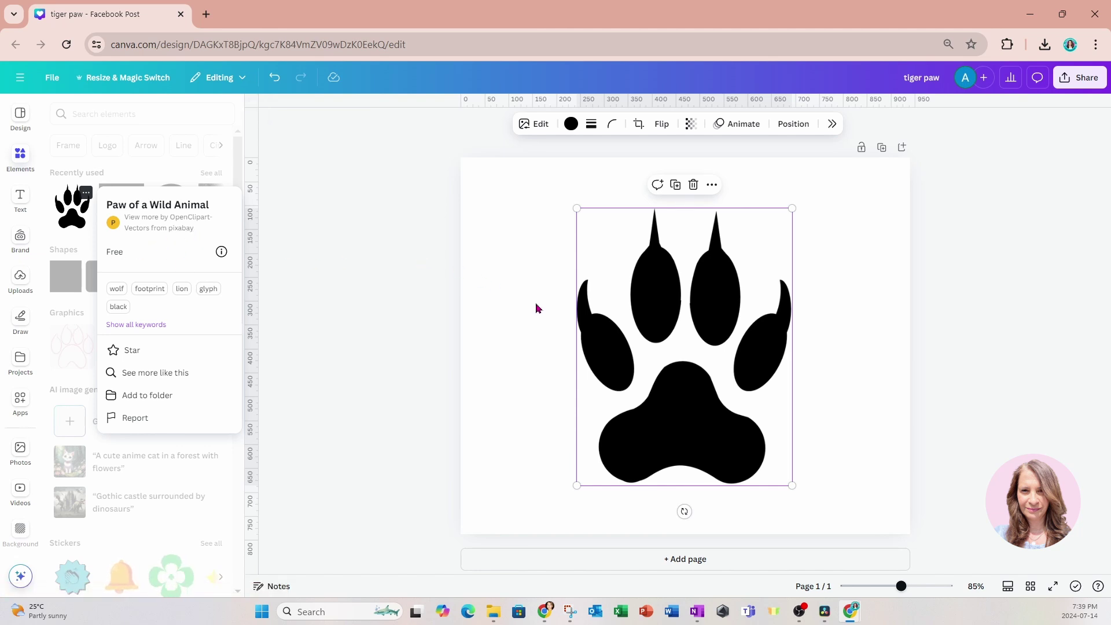
left_click(518, 301)
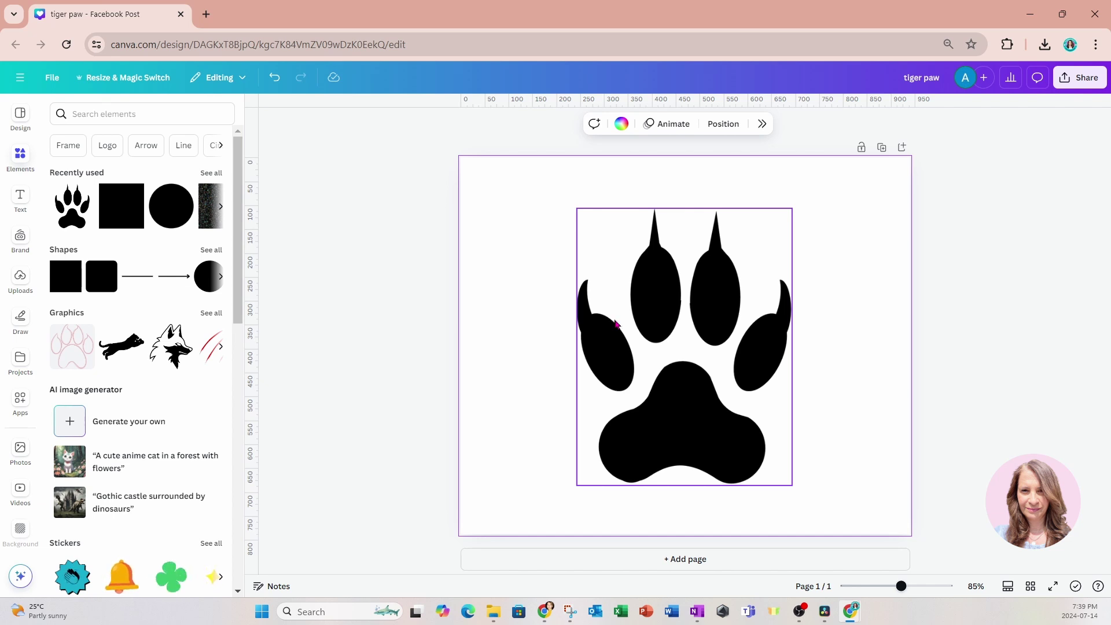
left_click(615, 323)
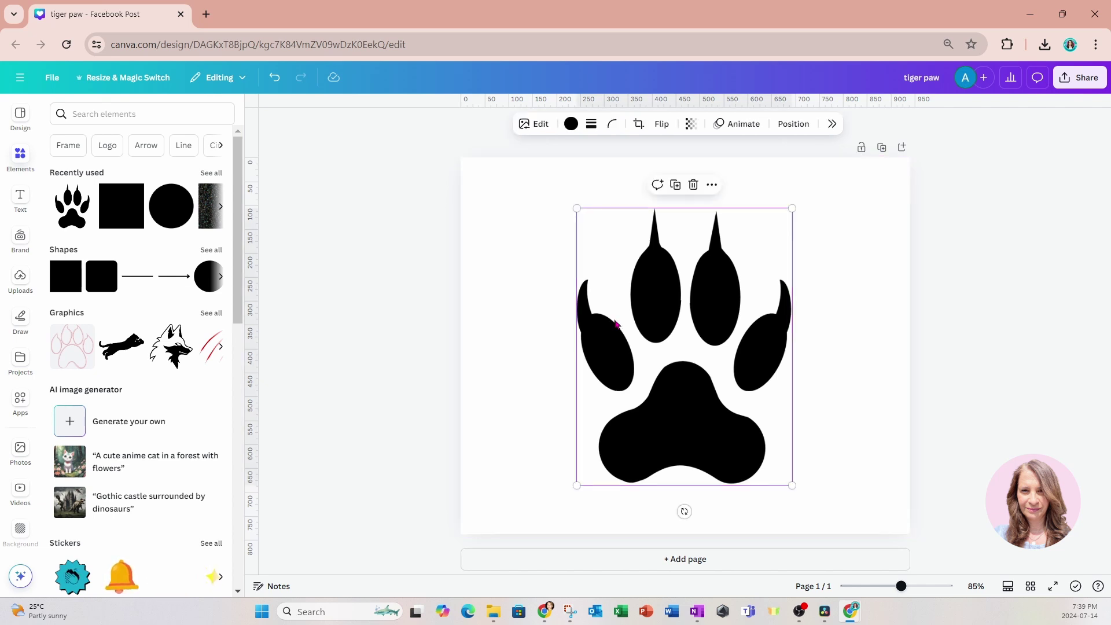
left_click(26, 326)
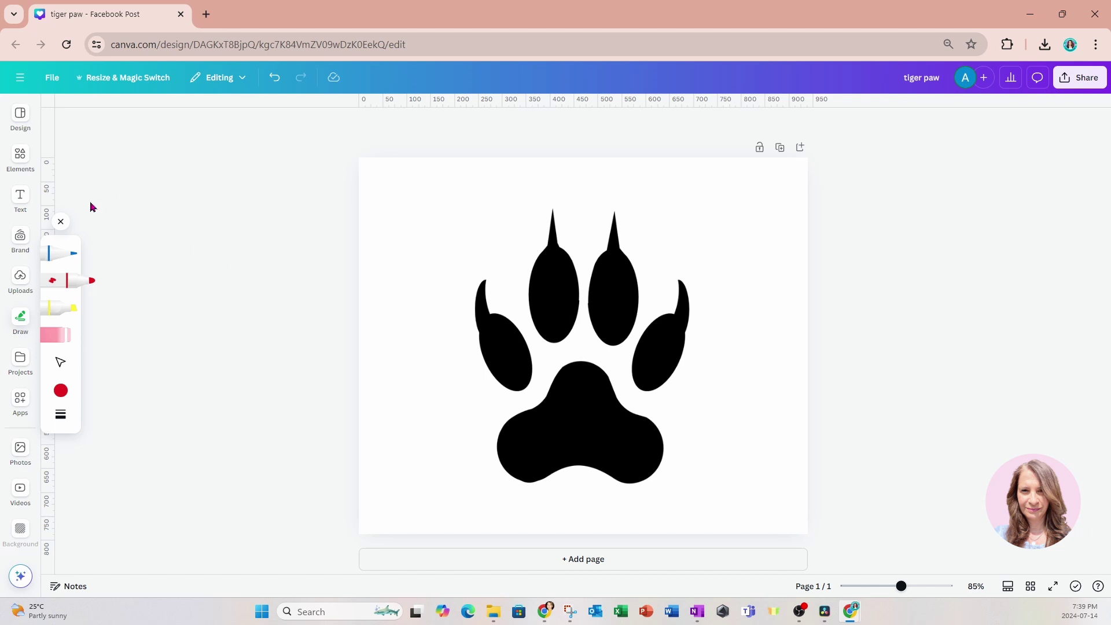
left_click(21, 157)
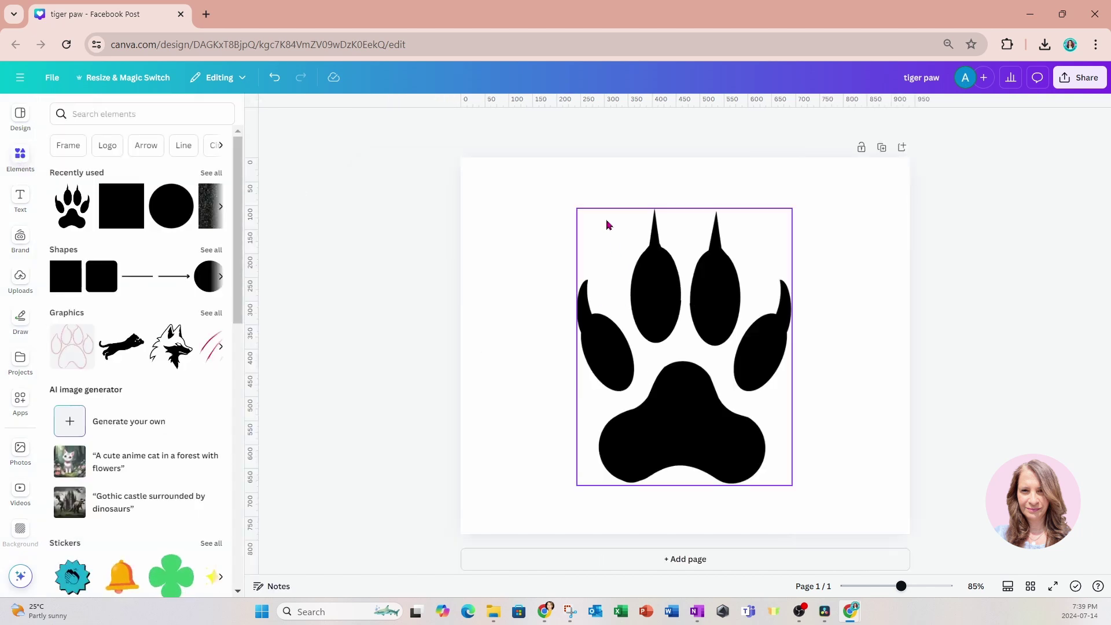
- Download the paw design as a PNG file
left_click(1080, 81)
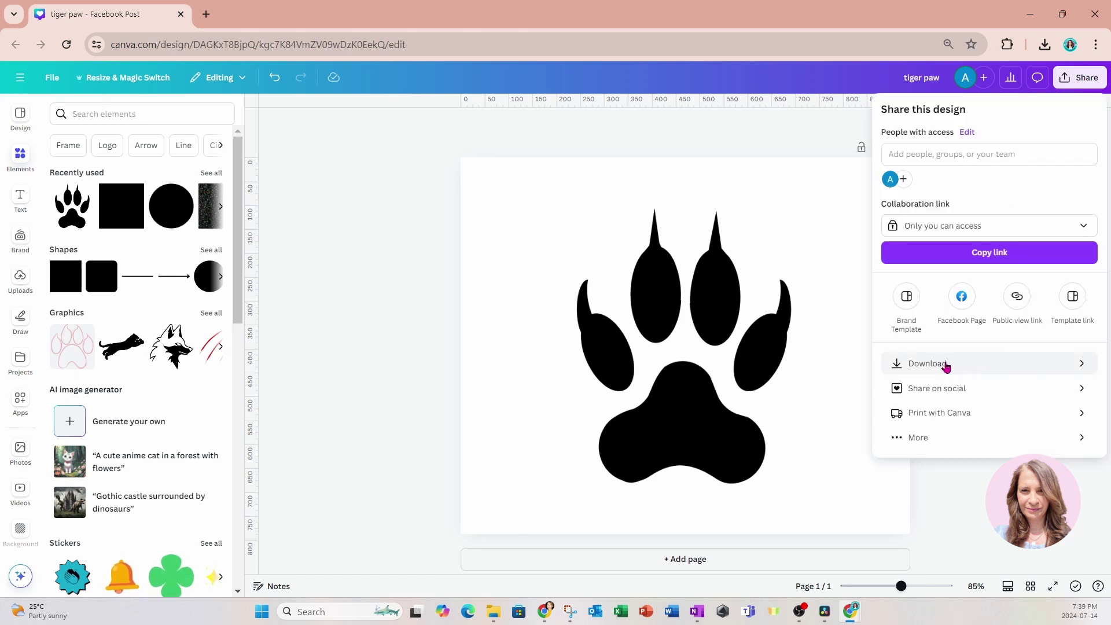
left_click(946, 364)
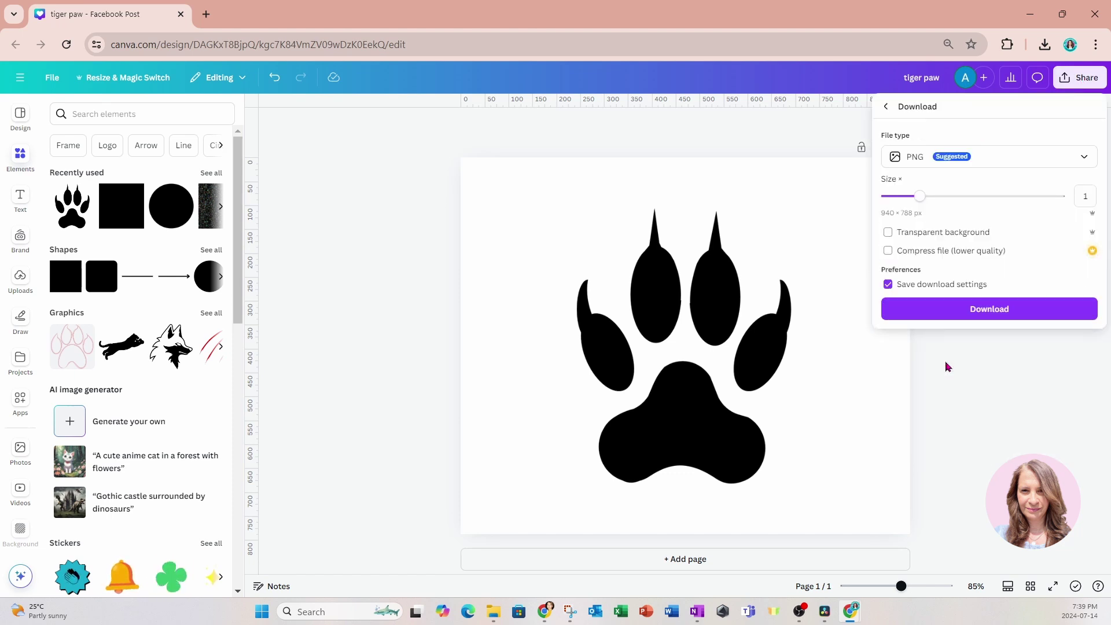
left_click(974, 313)
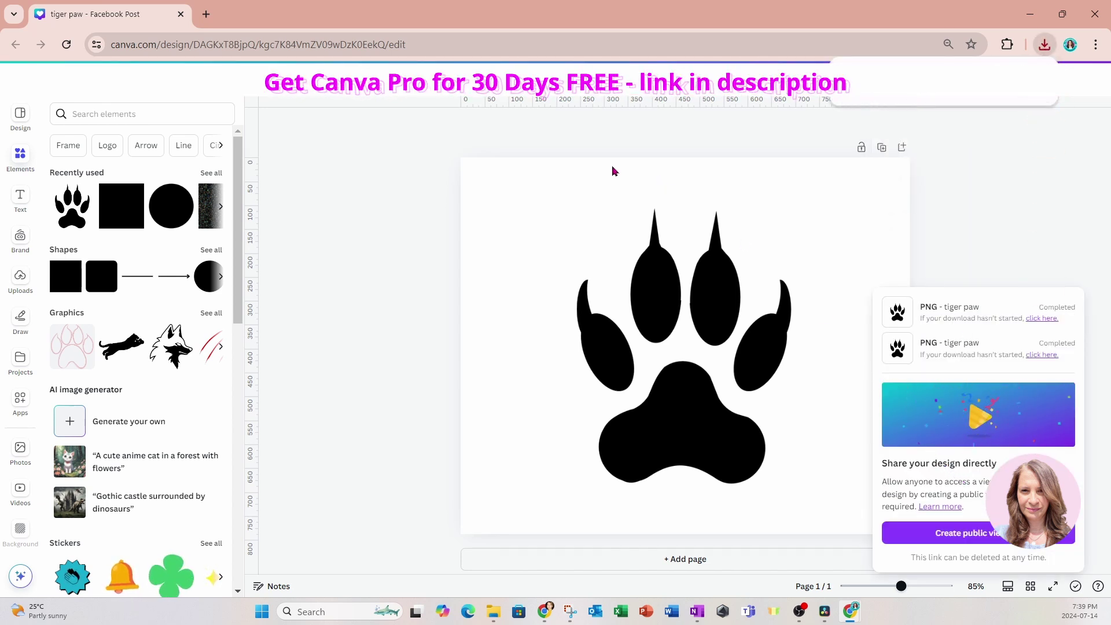
- Open convertio.co in a new browser tab and load the downloaded file tiger paw (2).png for conversion
left_click(206, 15)
type("convertio.co")
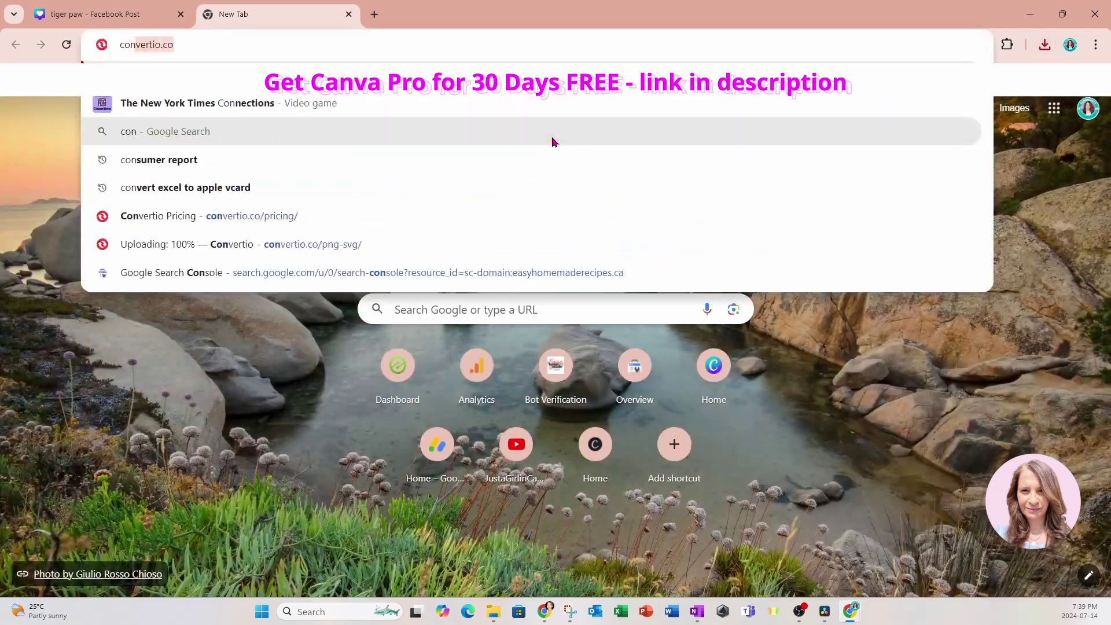
key("Return")
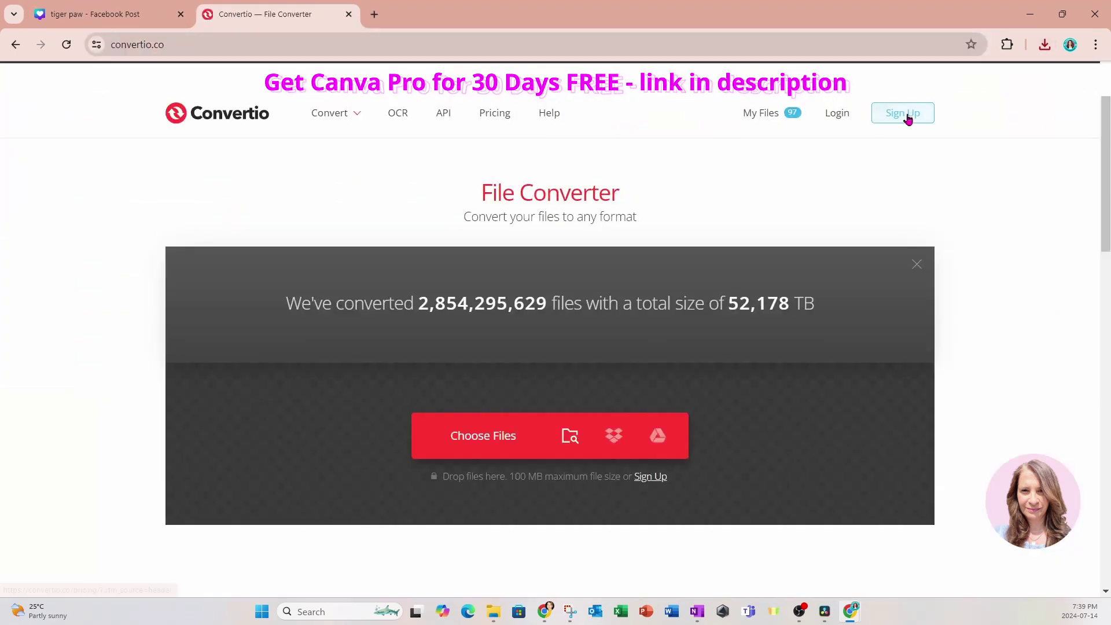
left_click(1045, 45)
left_click_drag(931, 106, 509, 438)
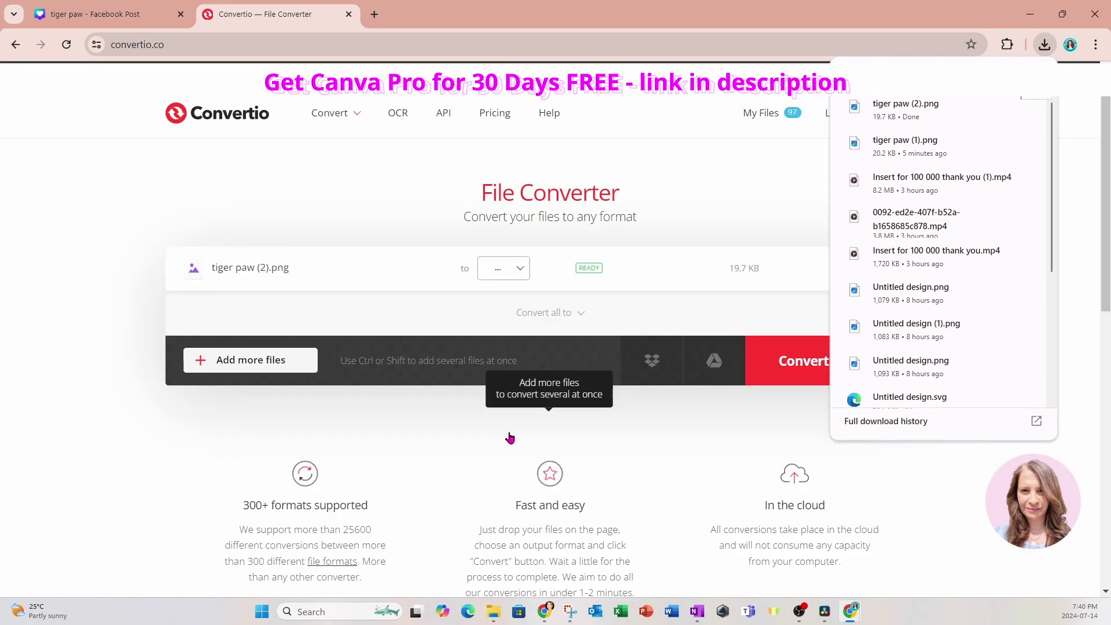
- Convert tiger paw (2).png to the SVG vector format and download the converted file
left_click(522, 268)
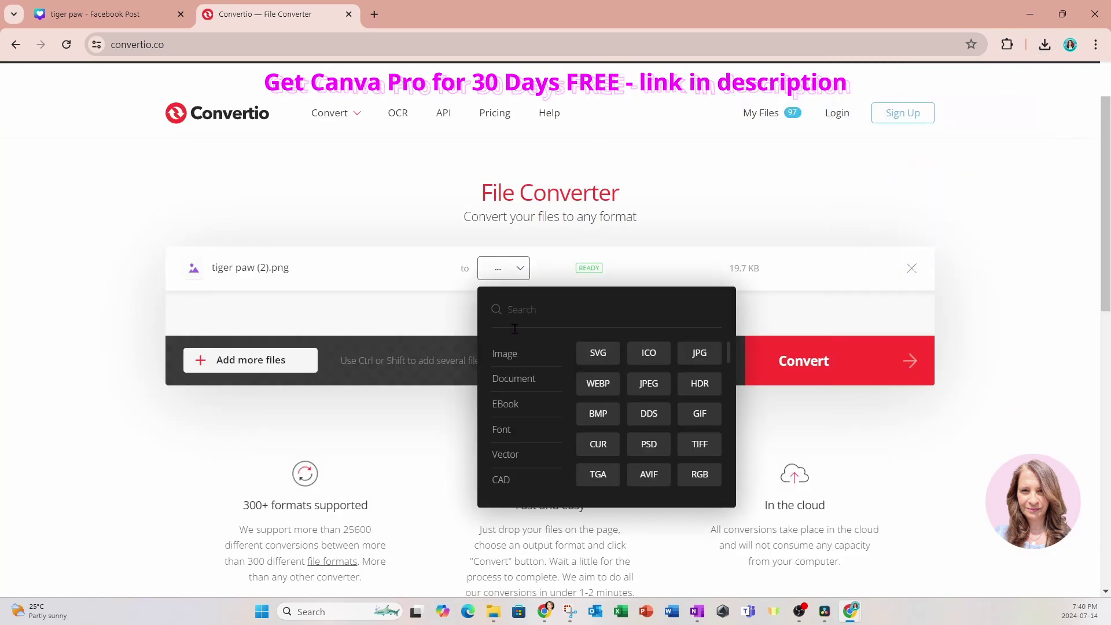
left_click(505, 455)
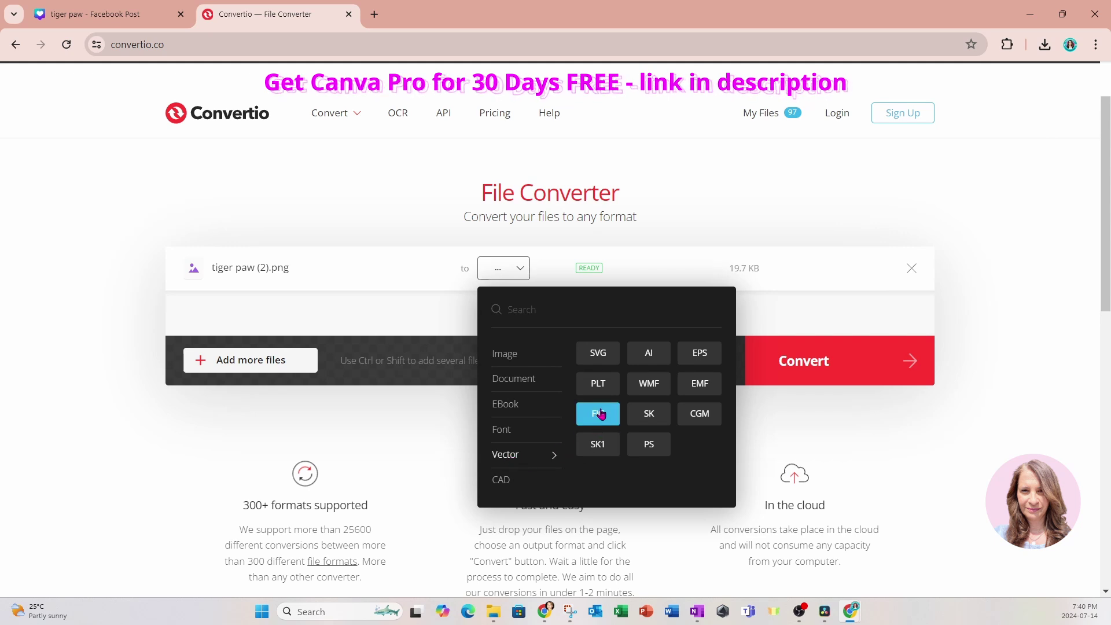
left_click(598, 354)
left_click(767, 373)
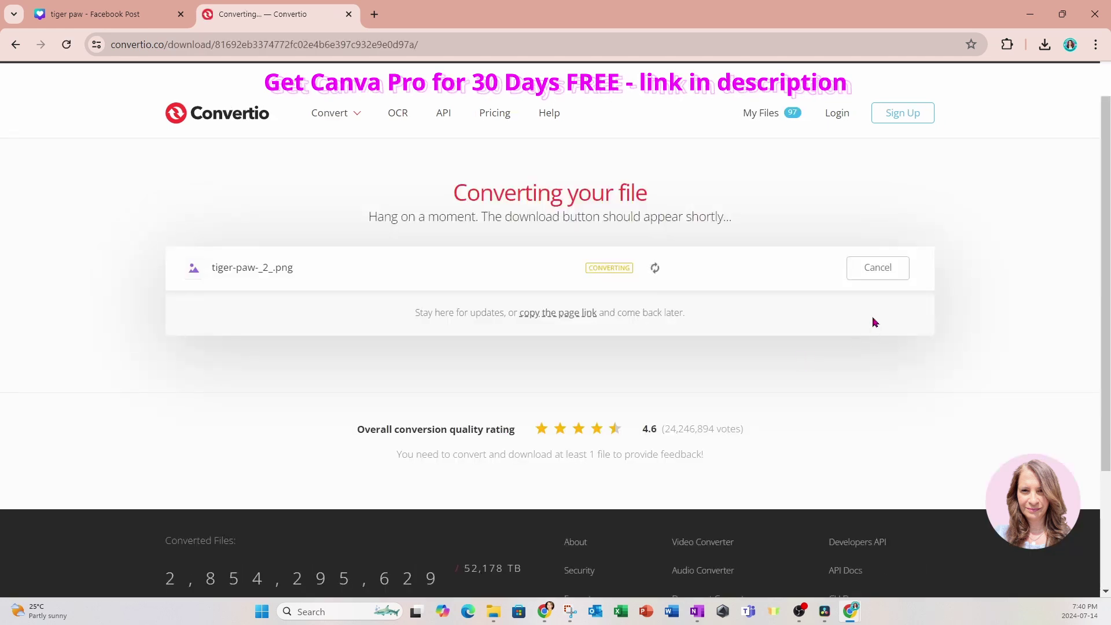
left_click(872, 272)
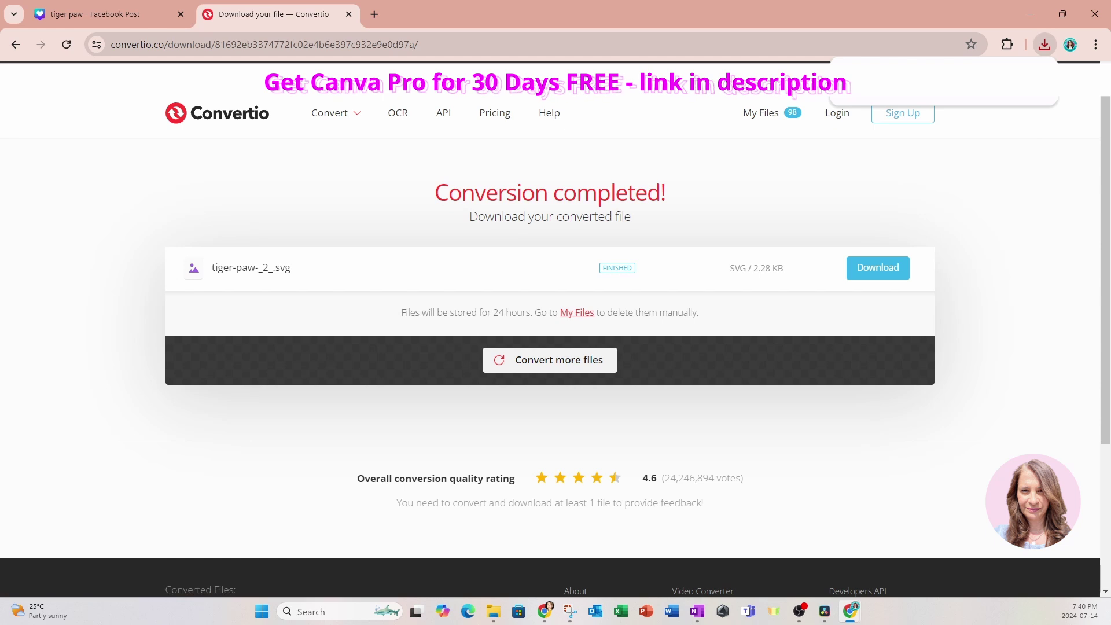
- Switch to Word, insert the tiger-paw-_2_ graphic from the Downloads folder into the blank document, and convert it to a shape
key("alt+Tab")
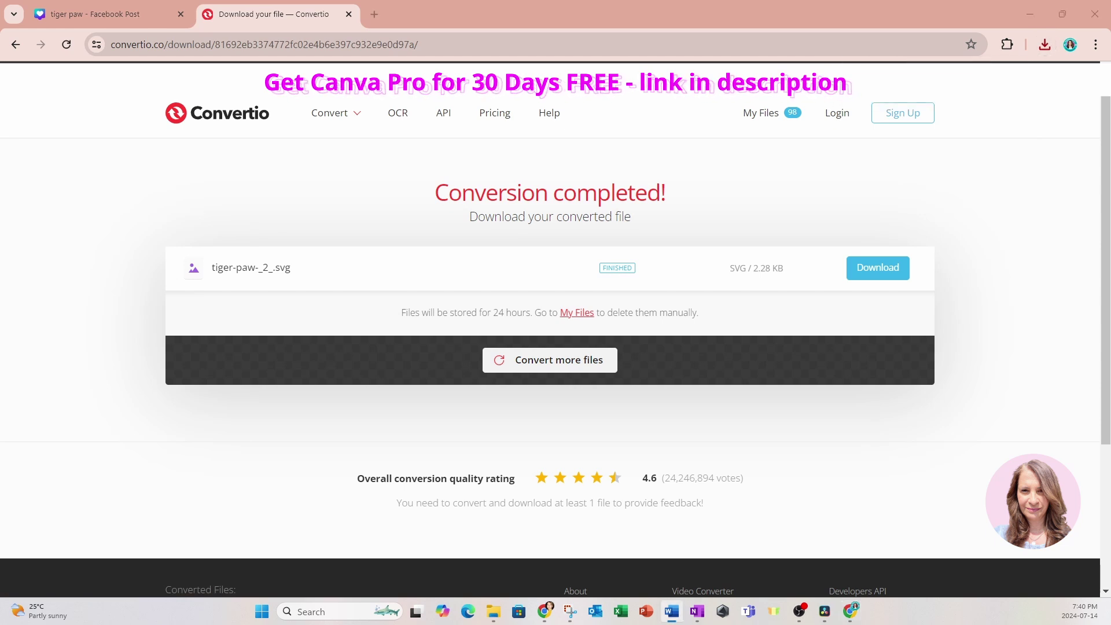
left_click_drag(1110, 289, 702, 33)
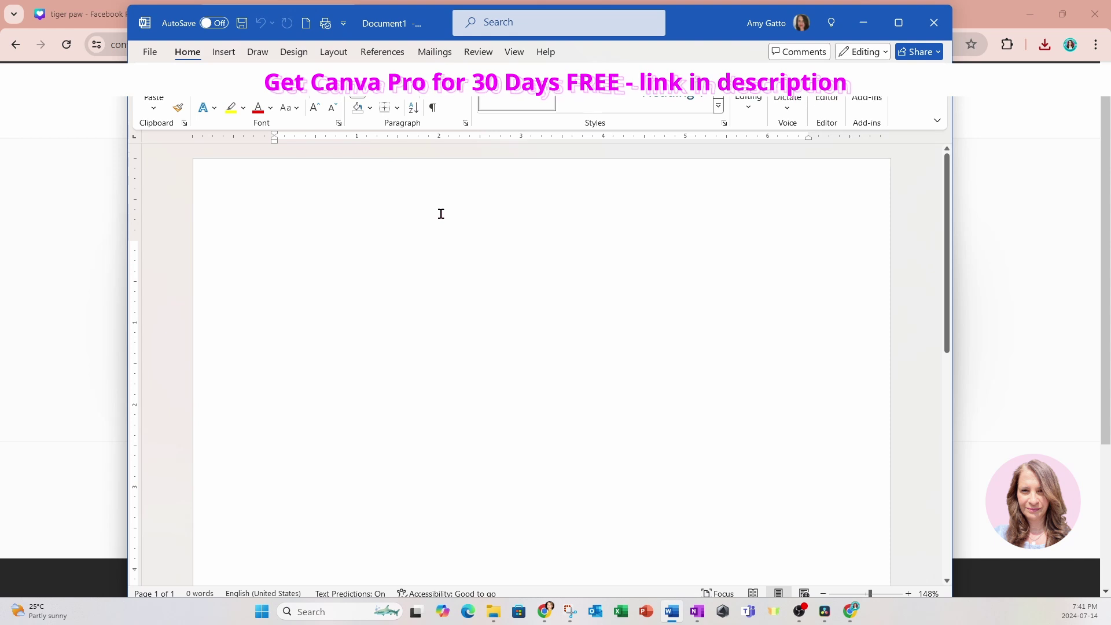
left_click(223, 53)
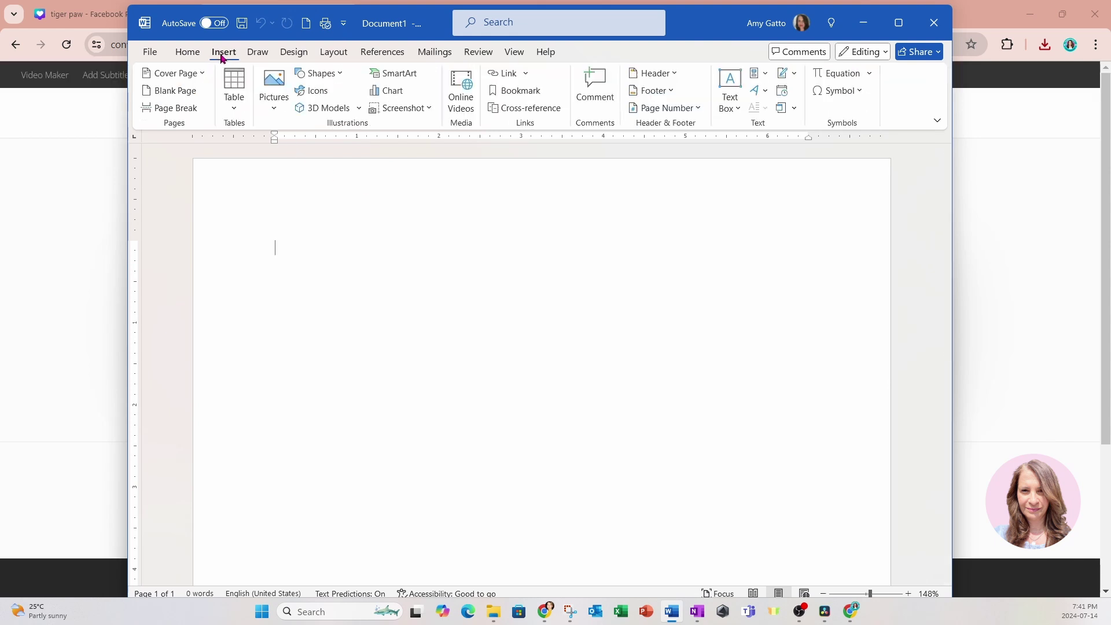
left_click(276, 113)
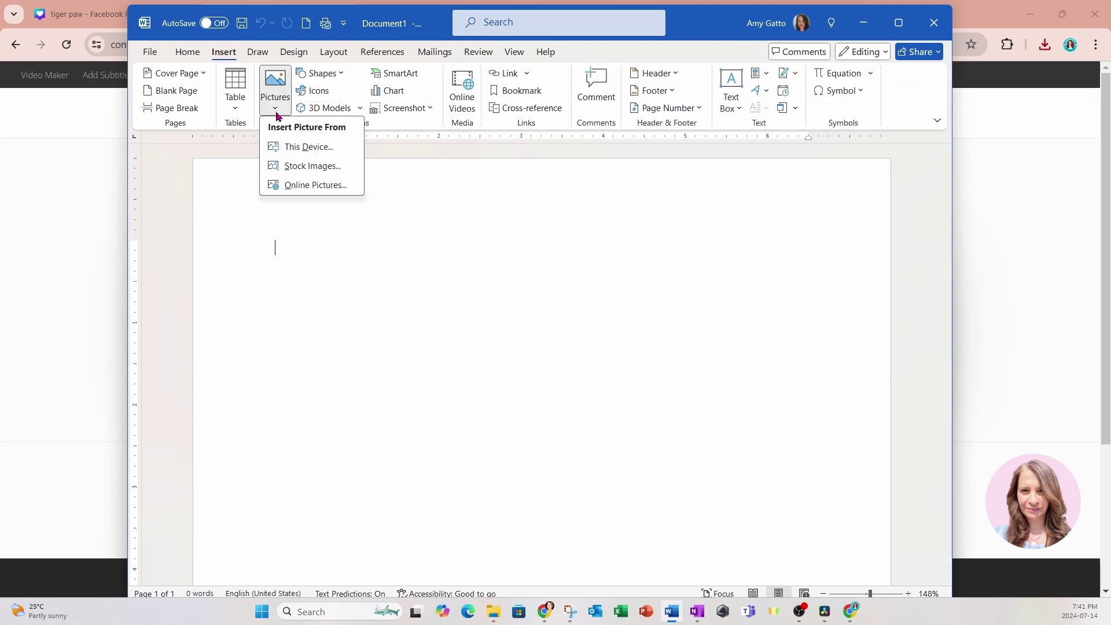
left_click(277, 148)
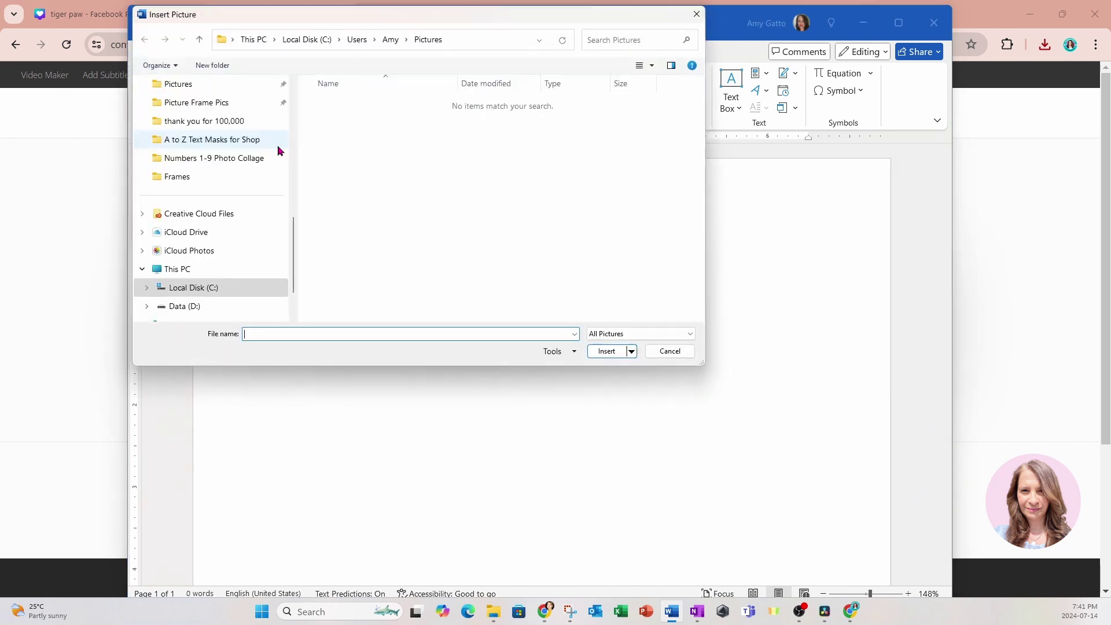
scroll(213, 249, "down", 1)
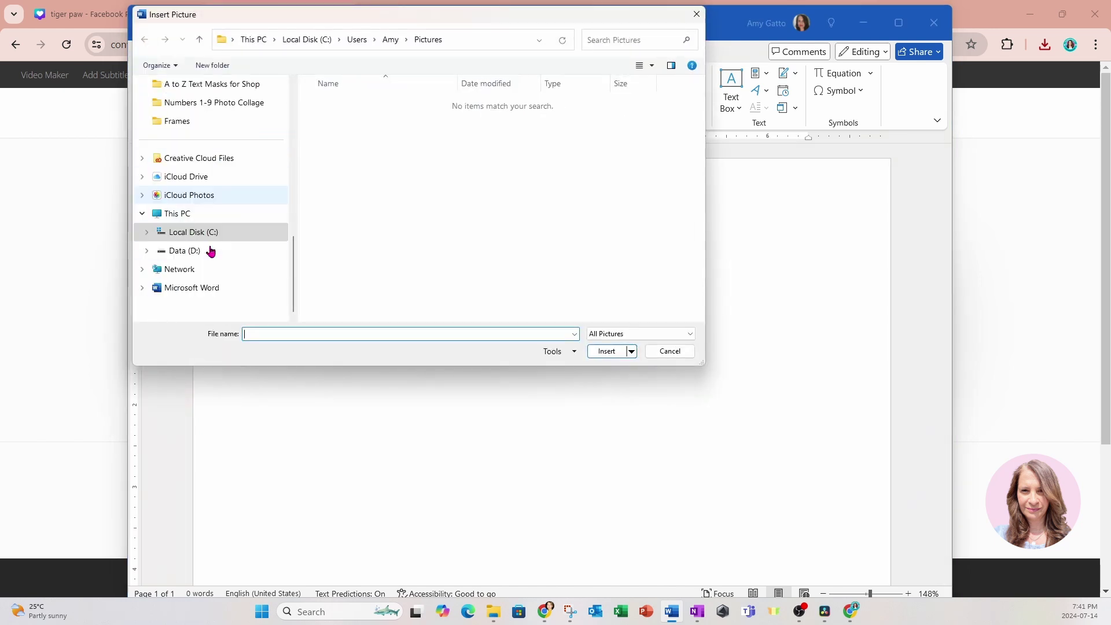
scroll(211, 250, "up", 4)
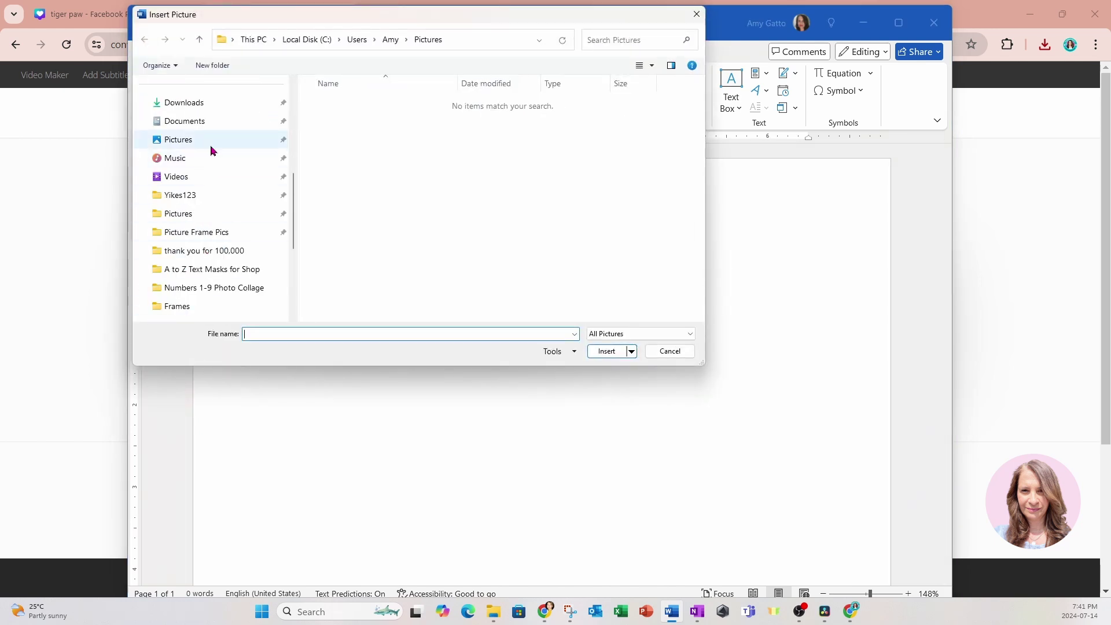
left_click(198, 104)
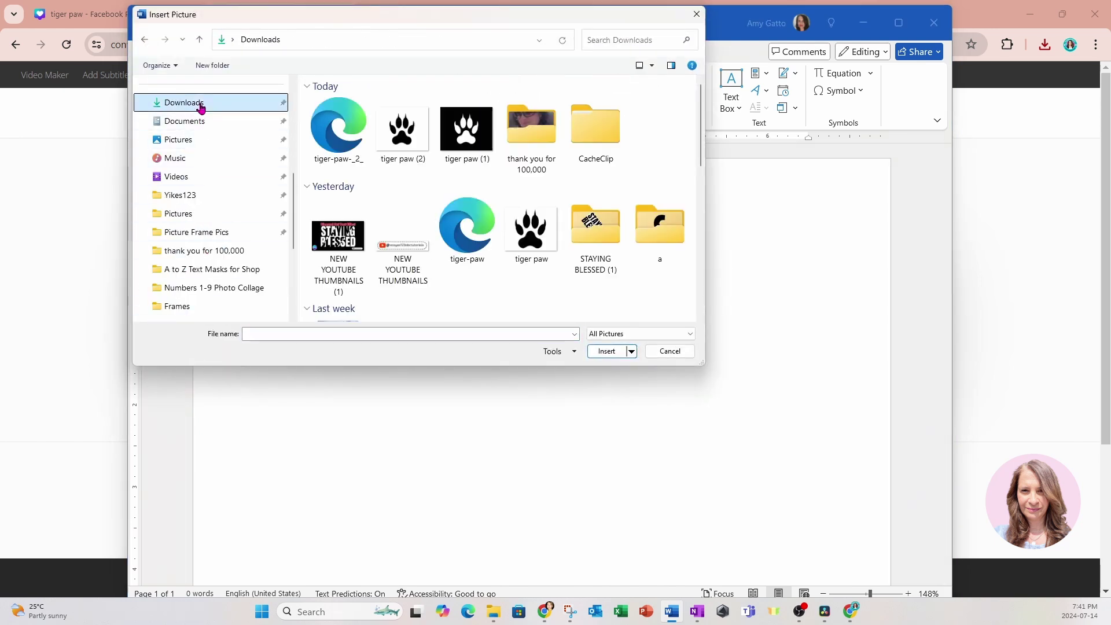
left_click(335, 130)
left_click(613, 351)
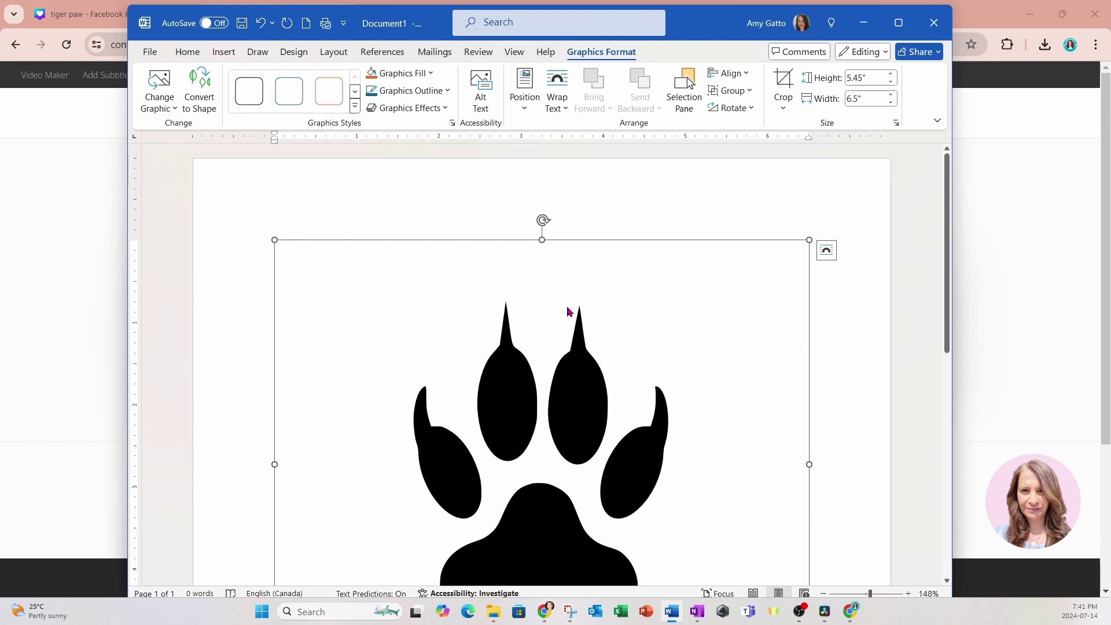
left_click(202, 95)
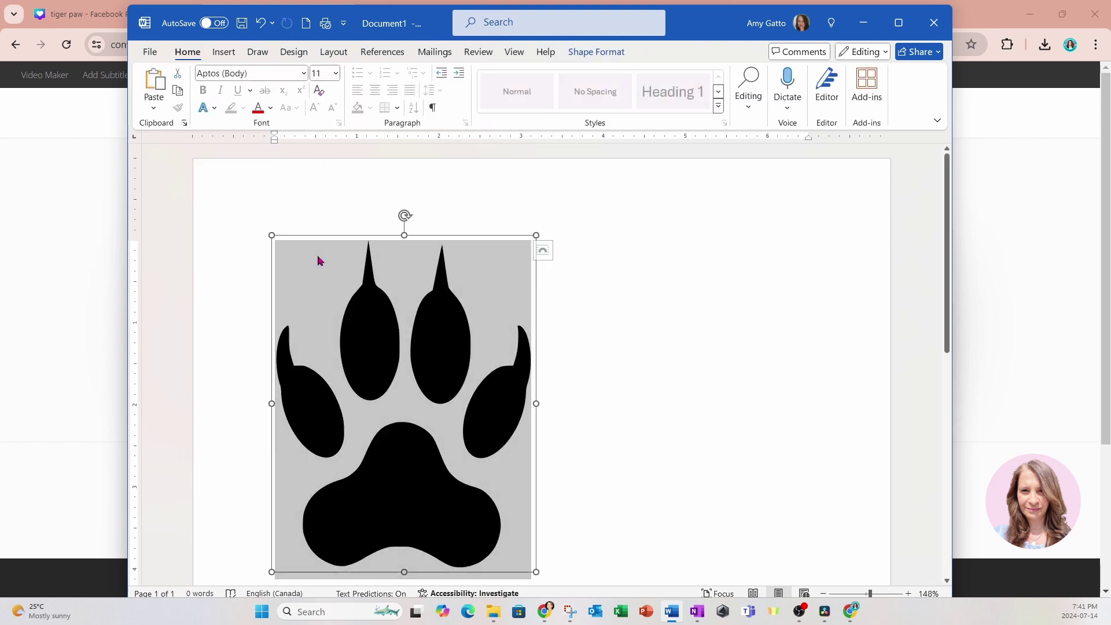
- Fill the paw shape with the stock image of the autumn park and pond
left_click(593, 54)
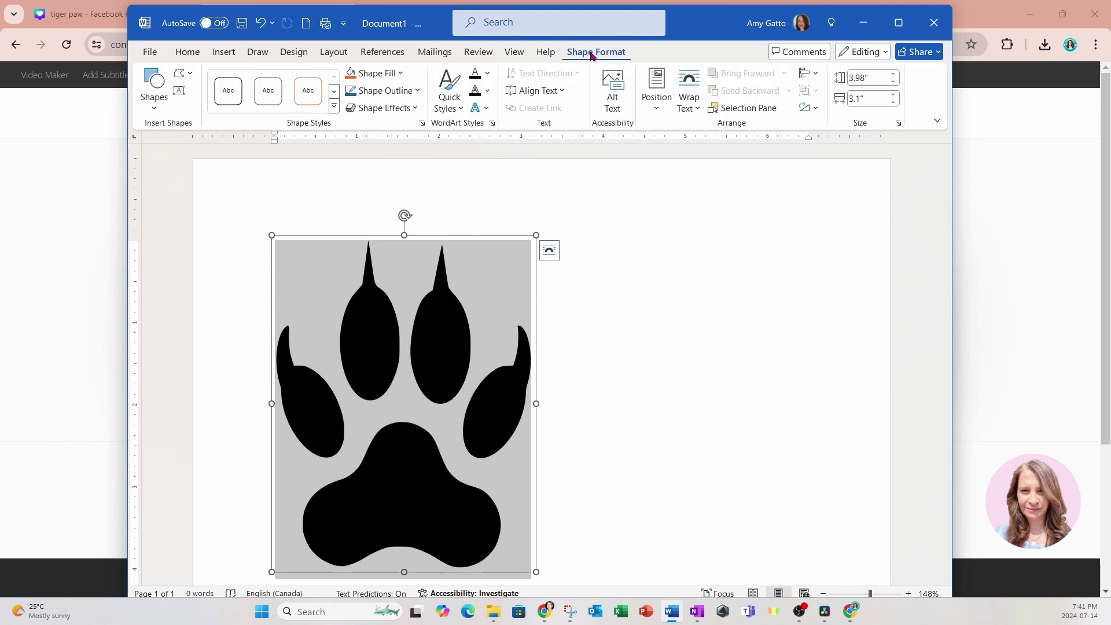
left_click(386, 74)
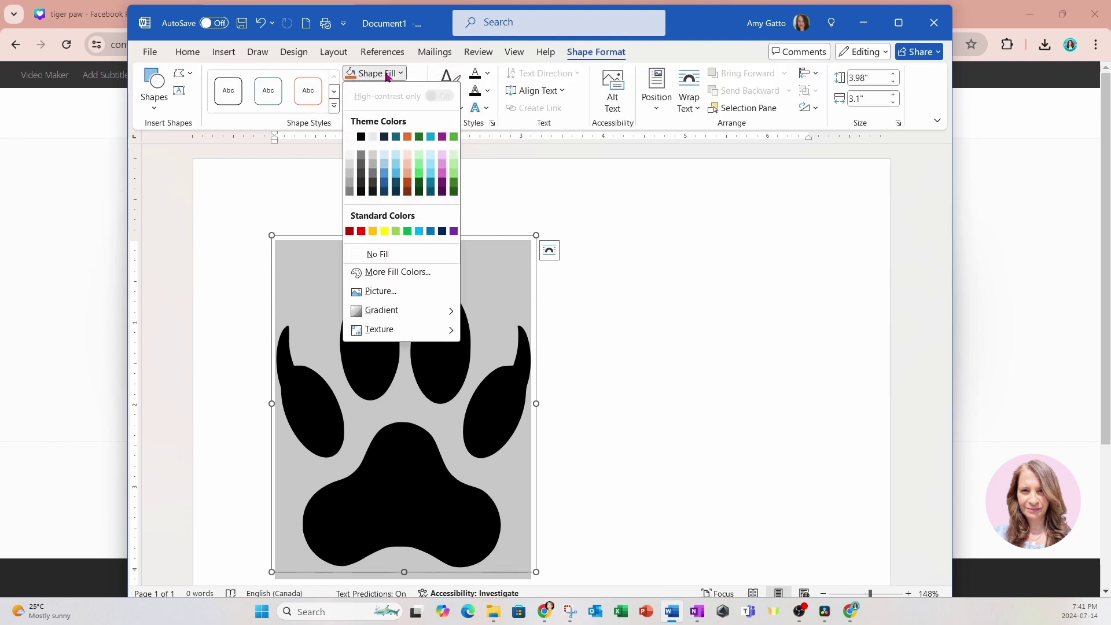
left_click(379, 294)
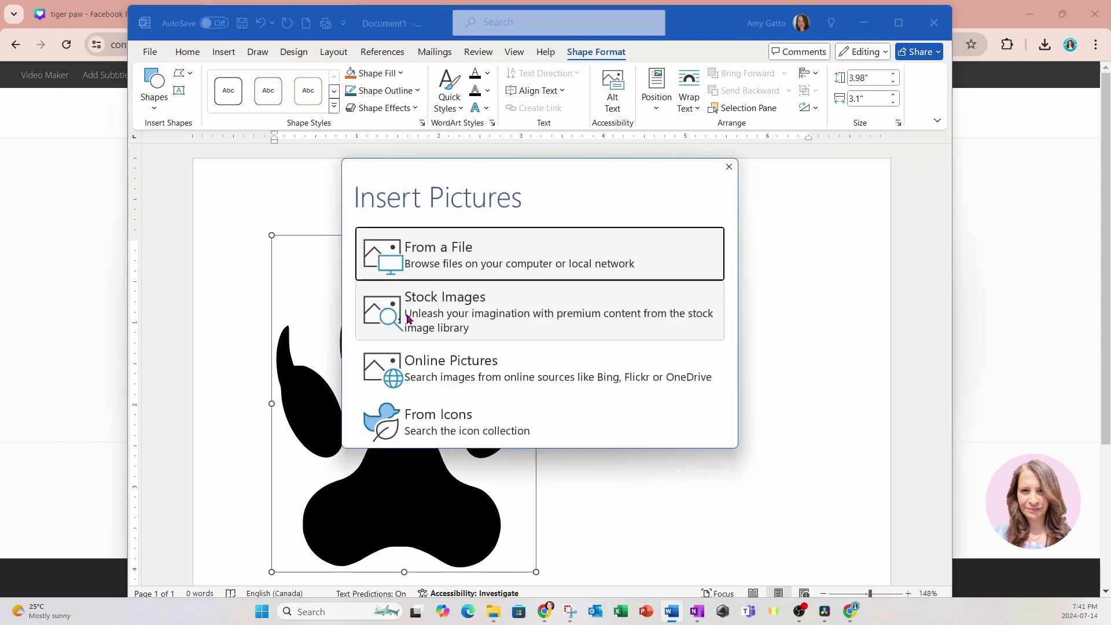
left_click(407, 318)
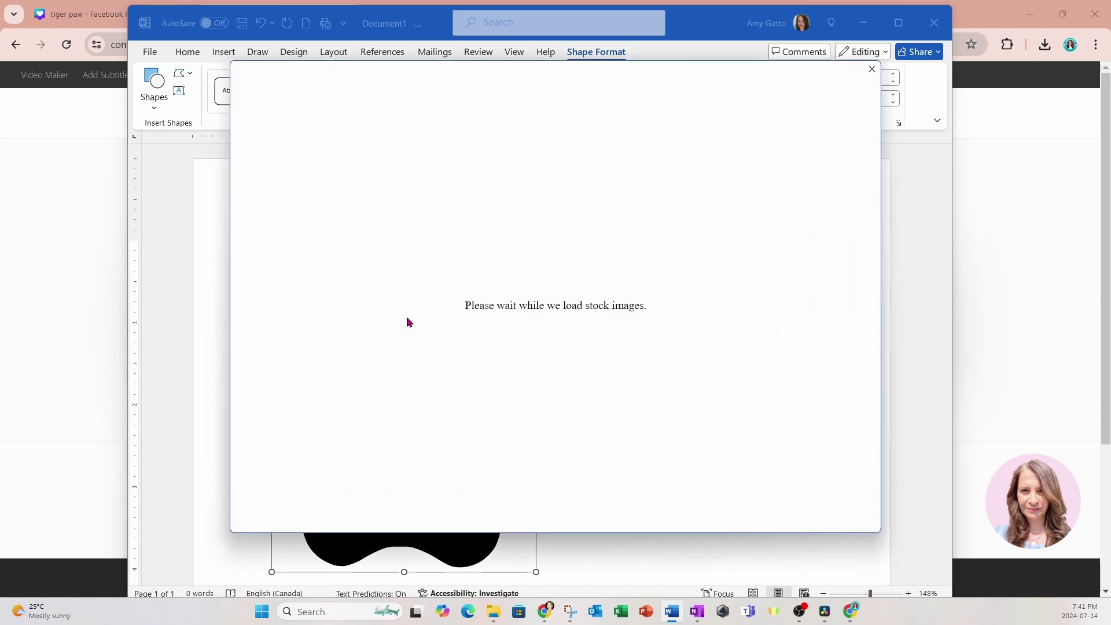
left_click(439, 302)
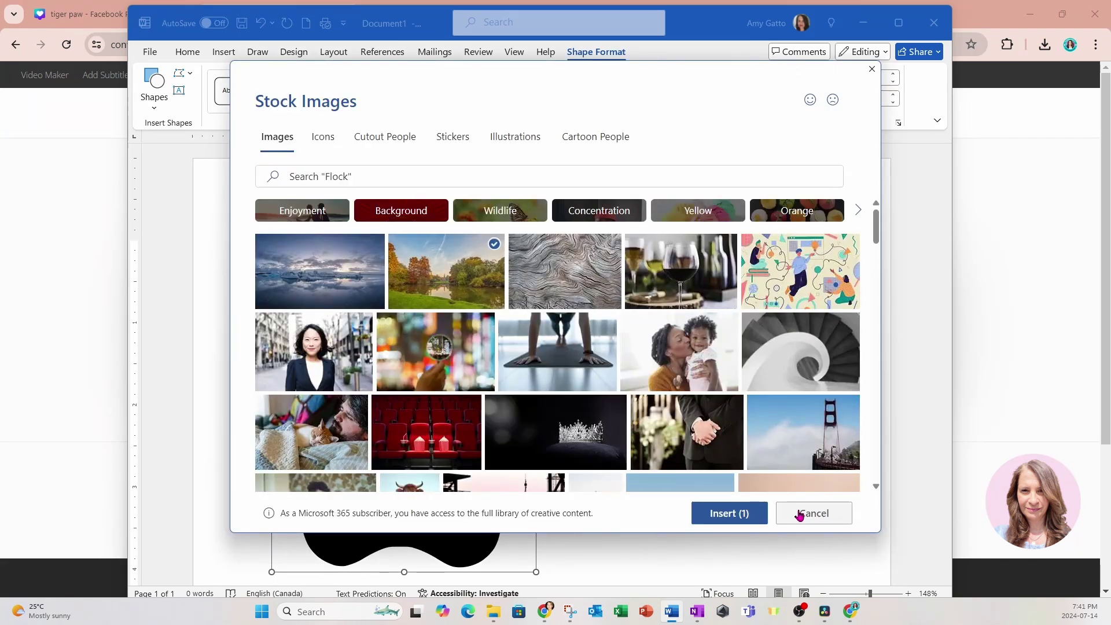
left_click(736, 514)
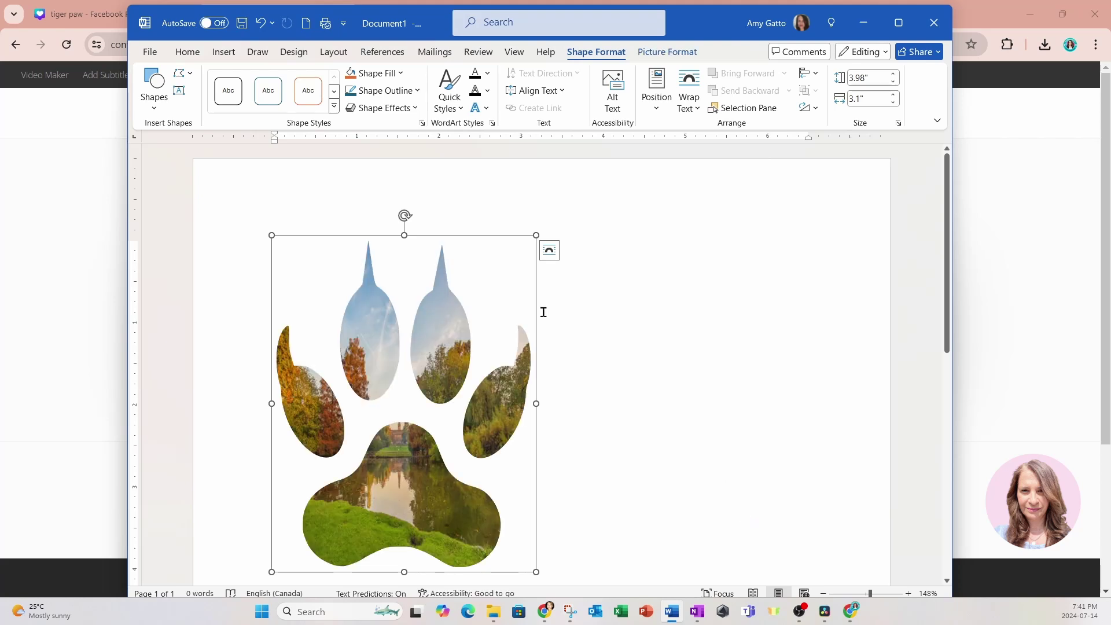
- Start saving the Word document under a new name with the Downloads folder as its location
left_click(148, 53)
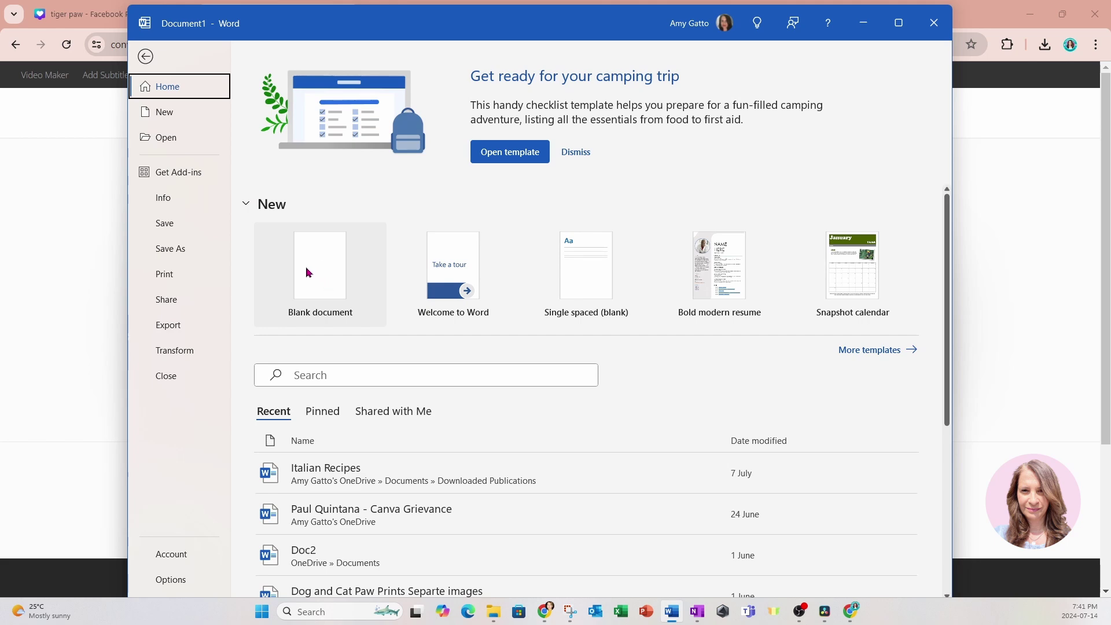
left_click(179, 252)
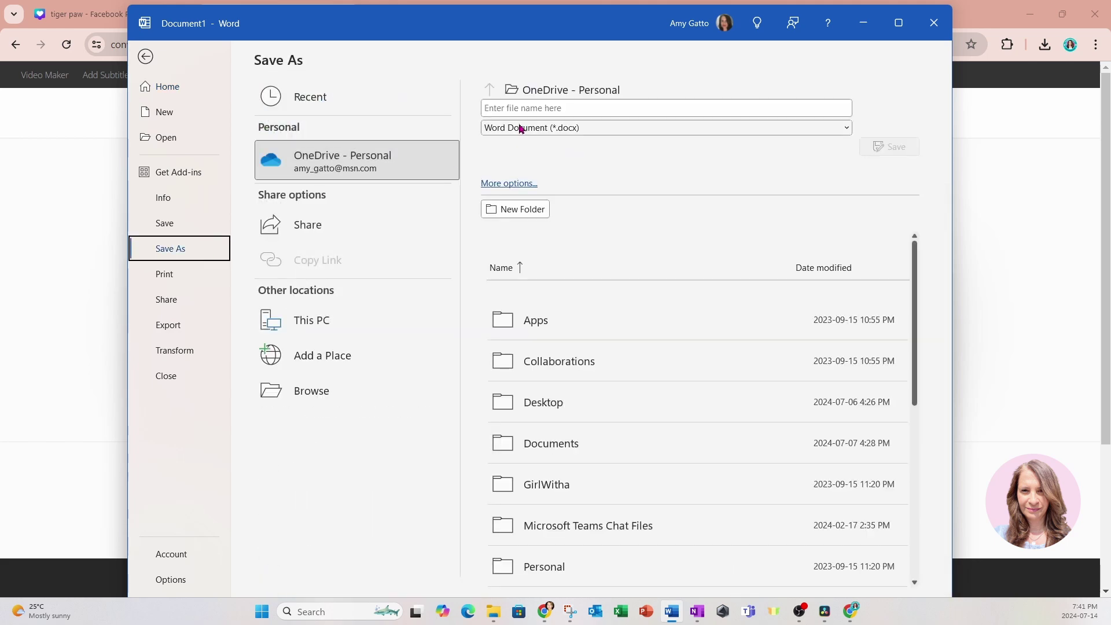
left_click(514, 96)
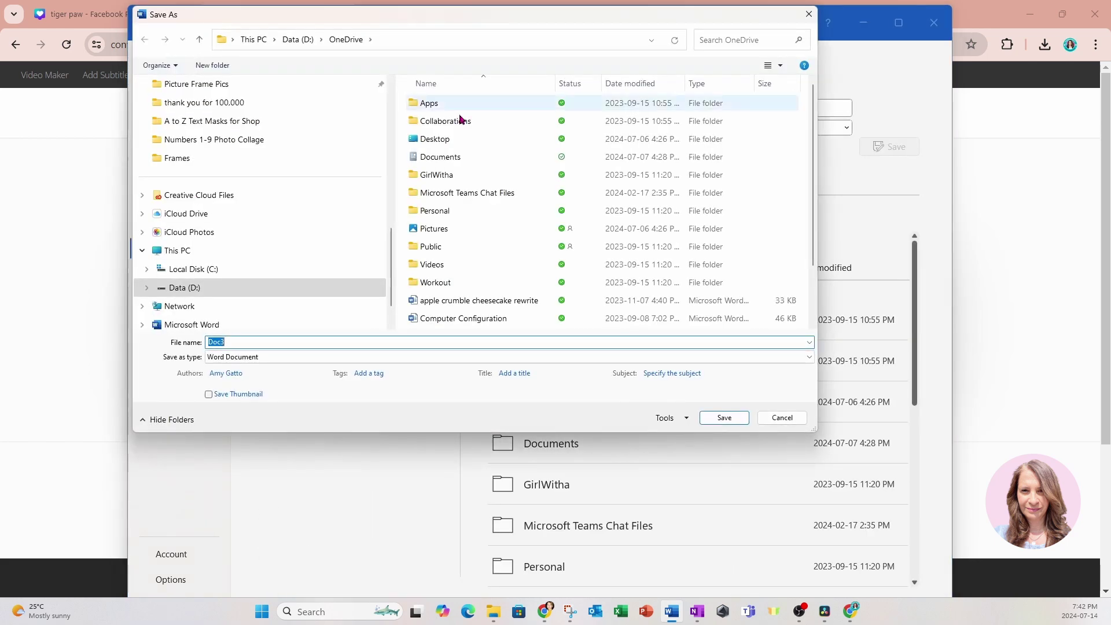
scroll(225, 255, "up", 3)
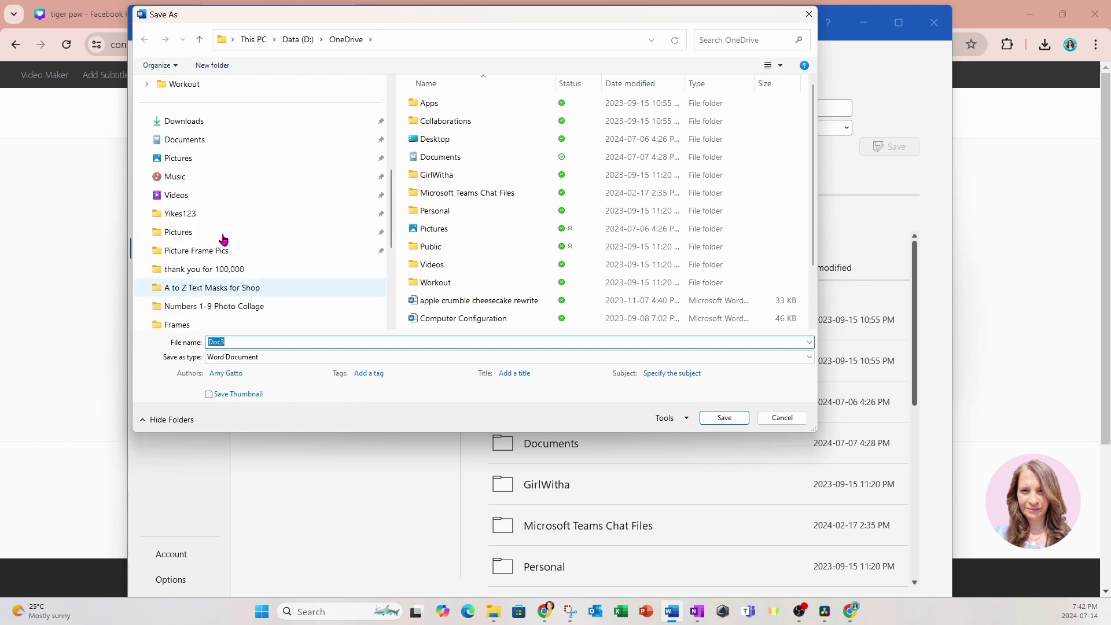
left_click(184, 122)
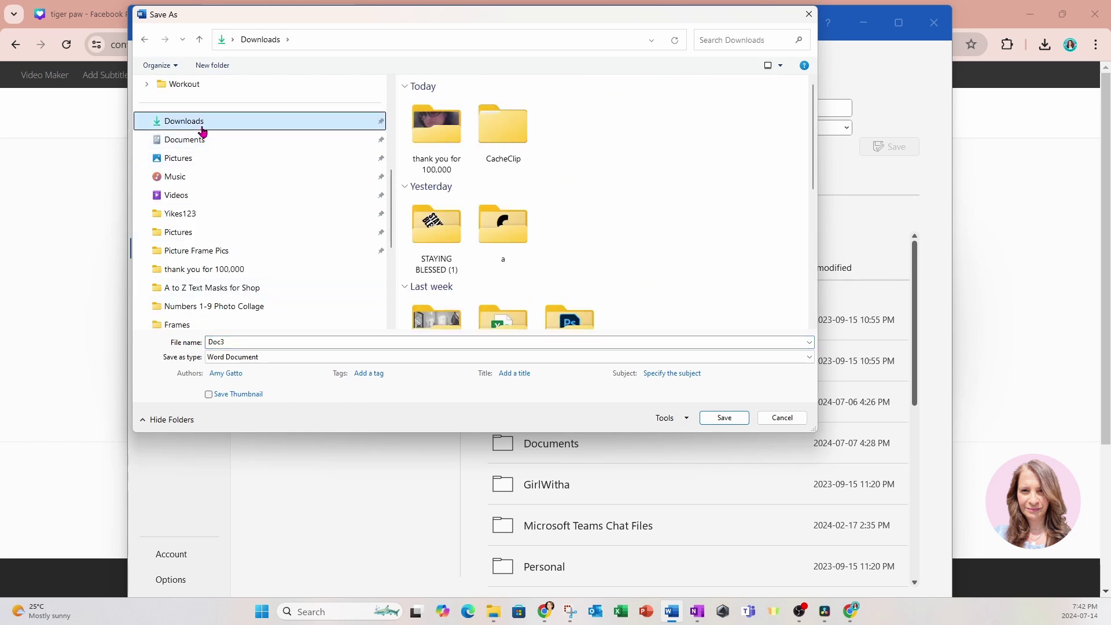
- Name the file Tiger Paw Frame, set its type to PDF and save it
left_click_drag(223, 342, 199, 341)
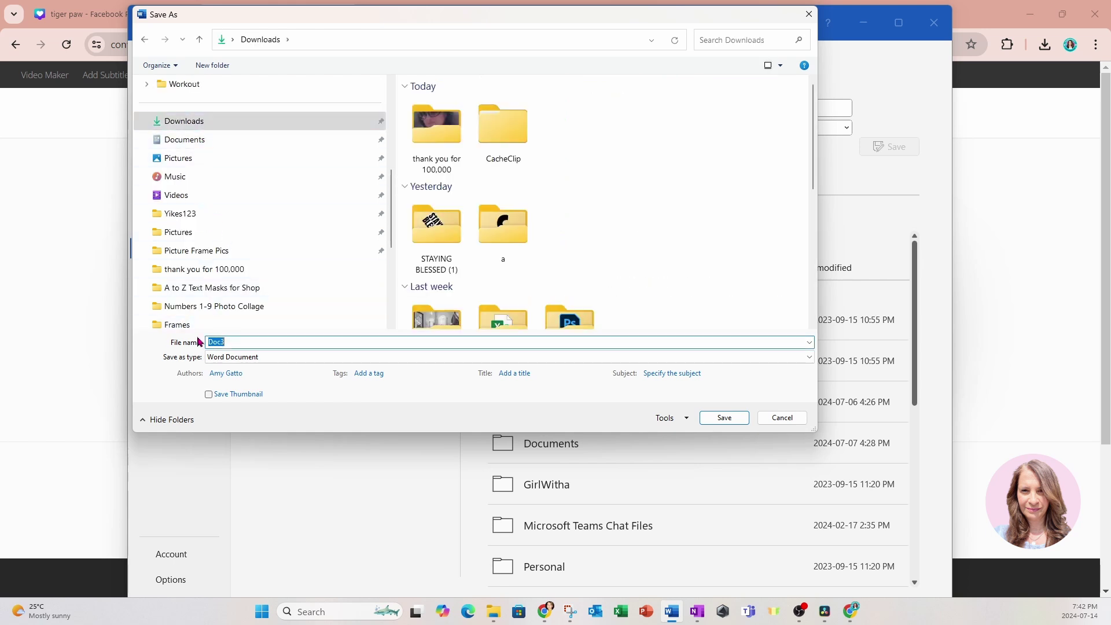
type("Do")
key("BackSpace")
key("BackSpace")
type("Tiger Paw Frame")
left_click(215, 357)
left_click(214, 424)
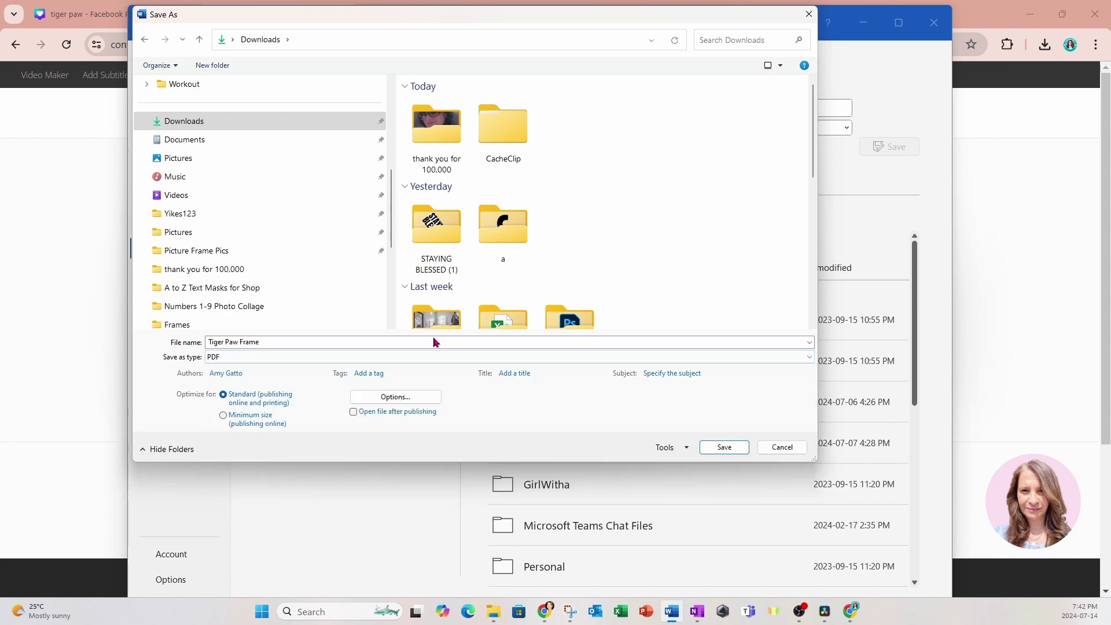
left_click(724, 447)
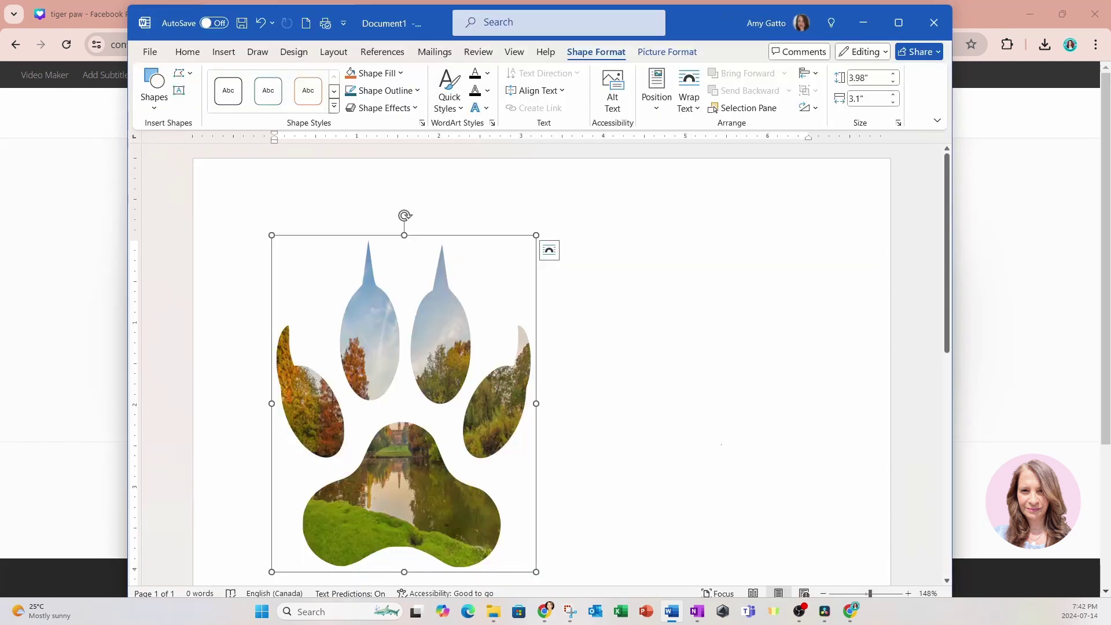
- Switch to the tiger paw design in Canva and add a blank second page
left_click(863, 24)
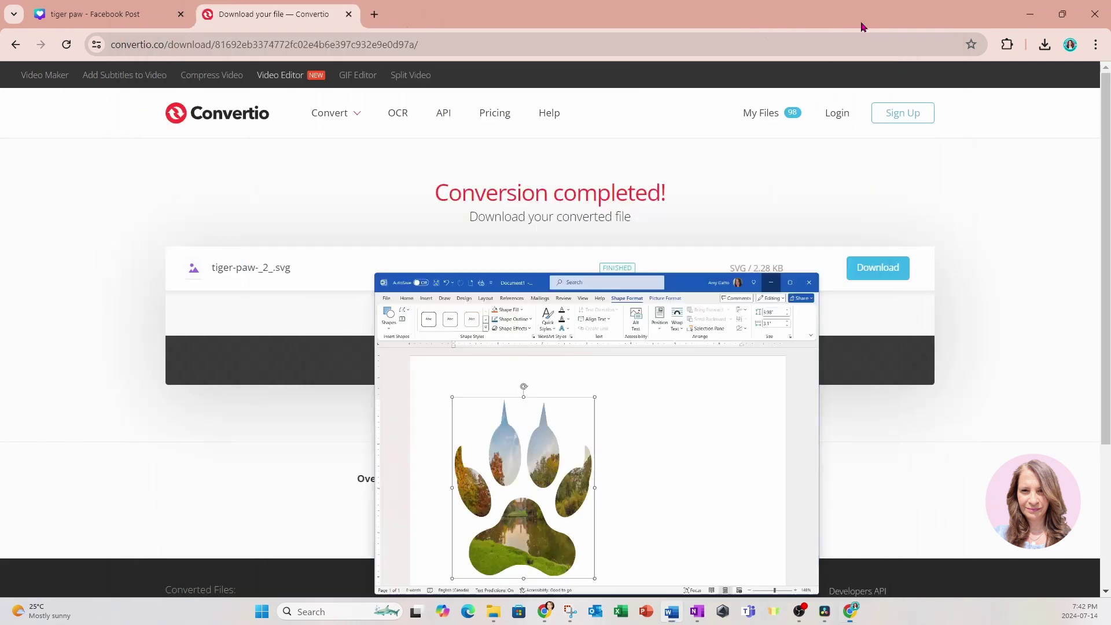
left_click(81, 19)
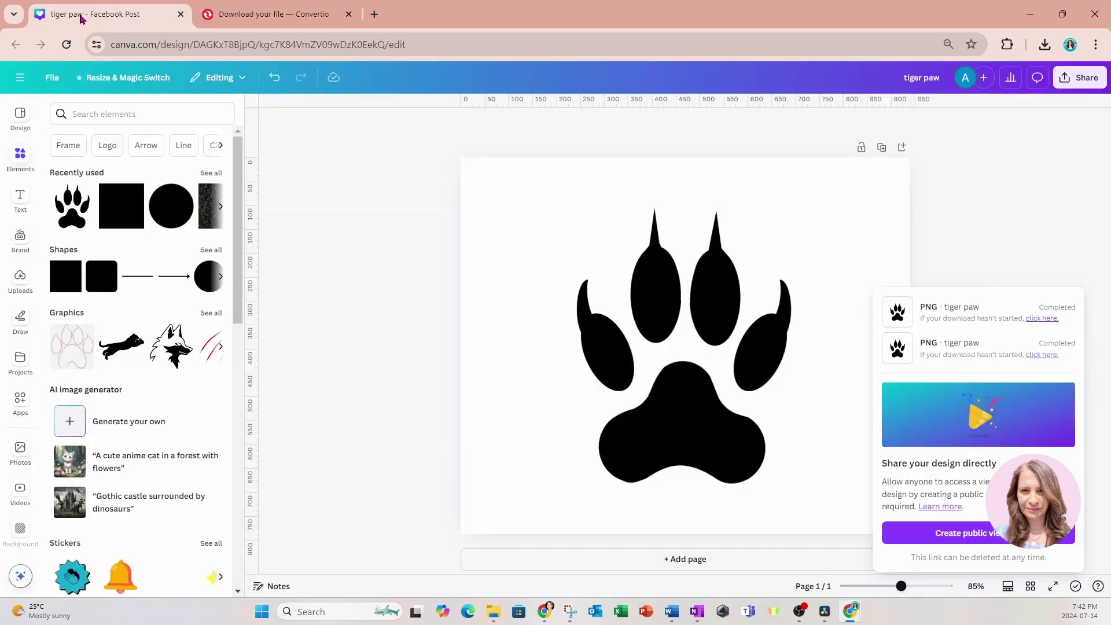
left_click(584, 560)
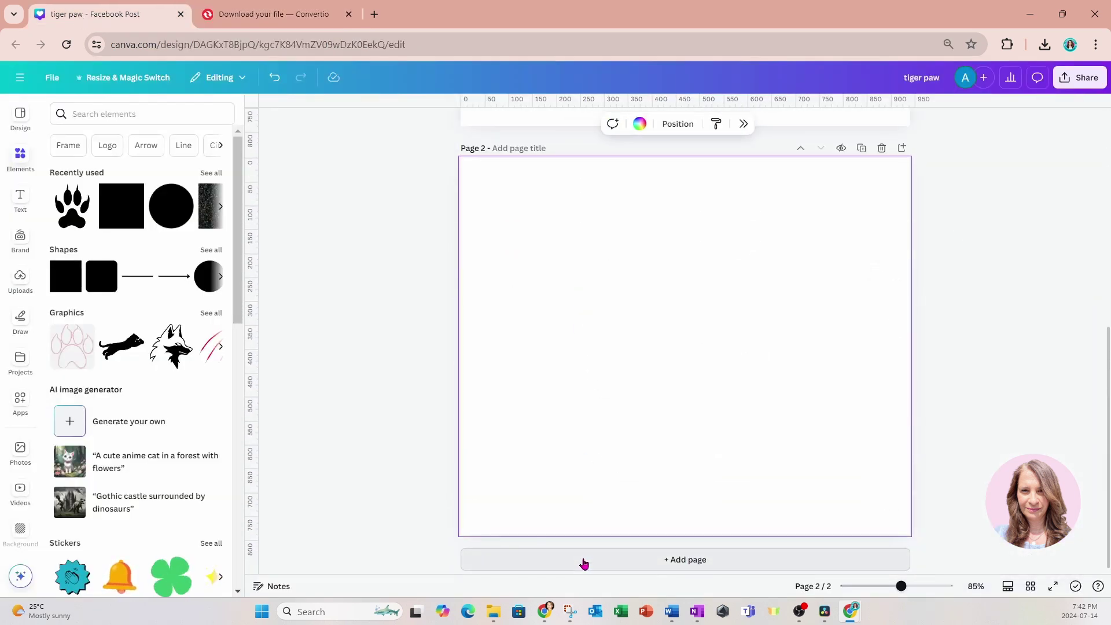
- Upload the Tiger Paw Frame PDF from the Downloads folder in File Explorer to Canva
left_click(493, 613)
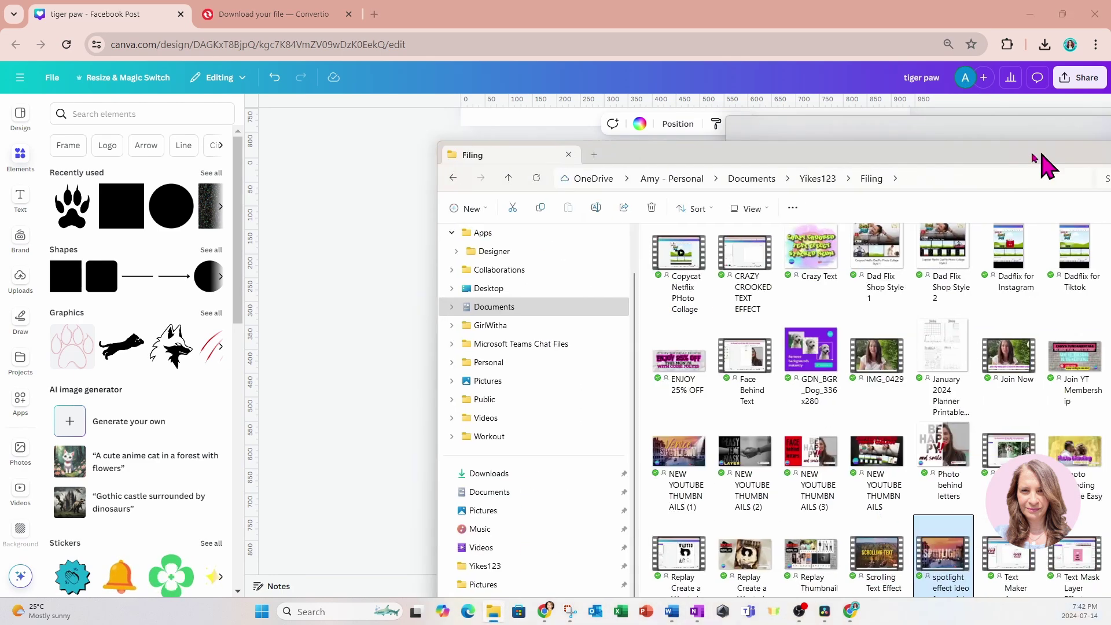
left_click_drag(1042, 167, 712, 114)
left_click(183, 422)
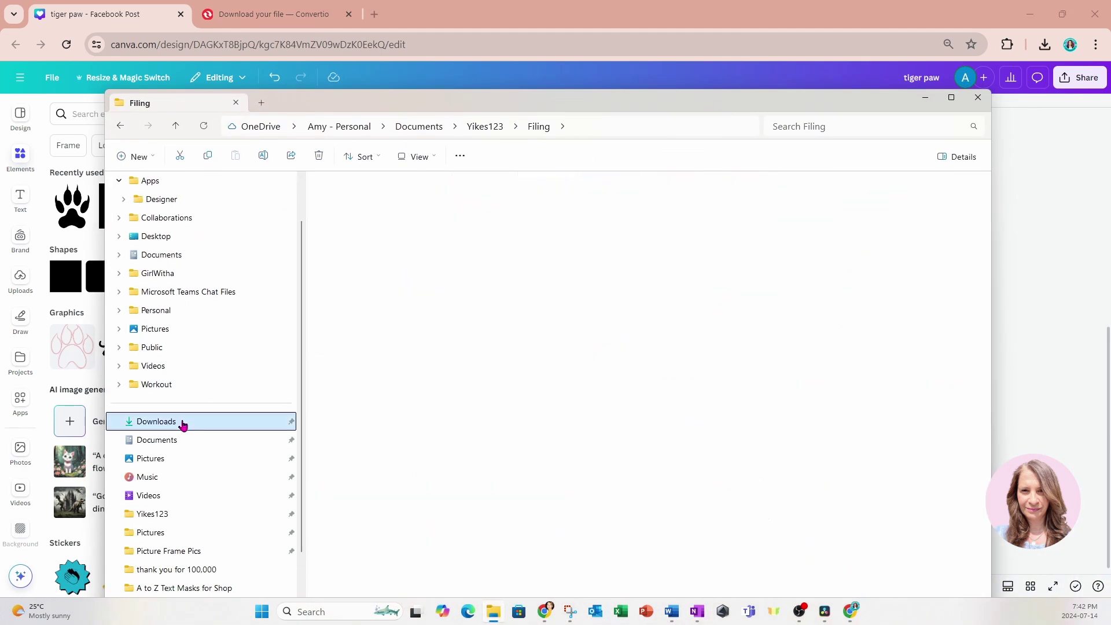
left_click(542, 77)
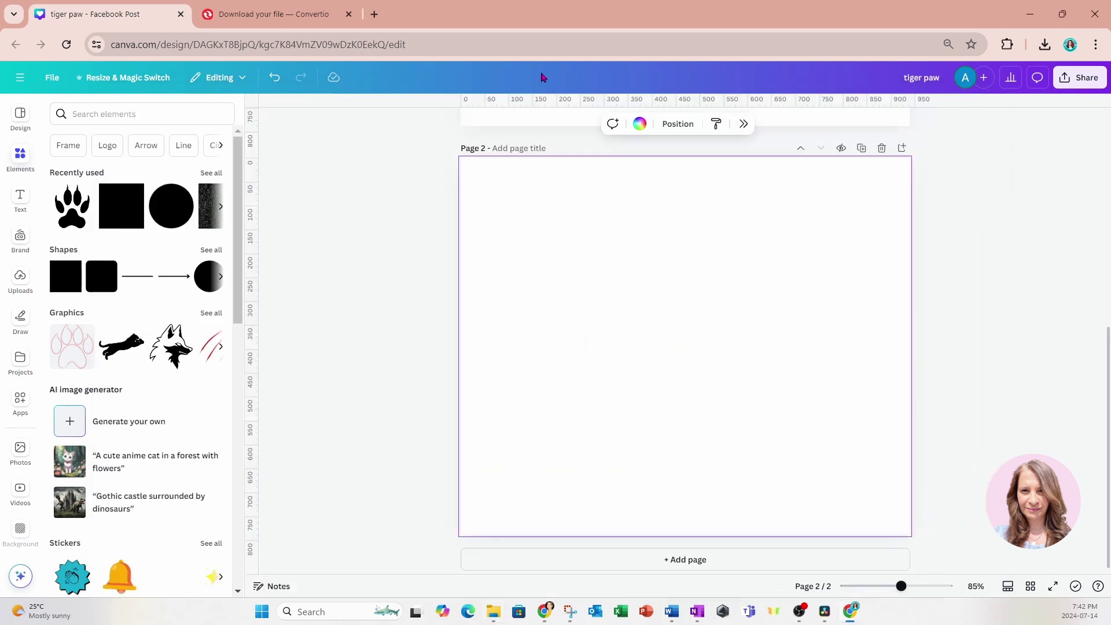
left_click(492, 613)
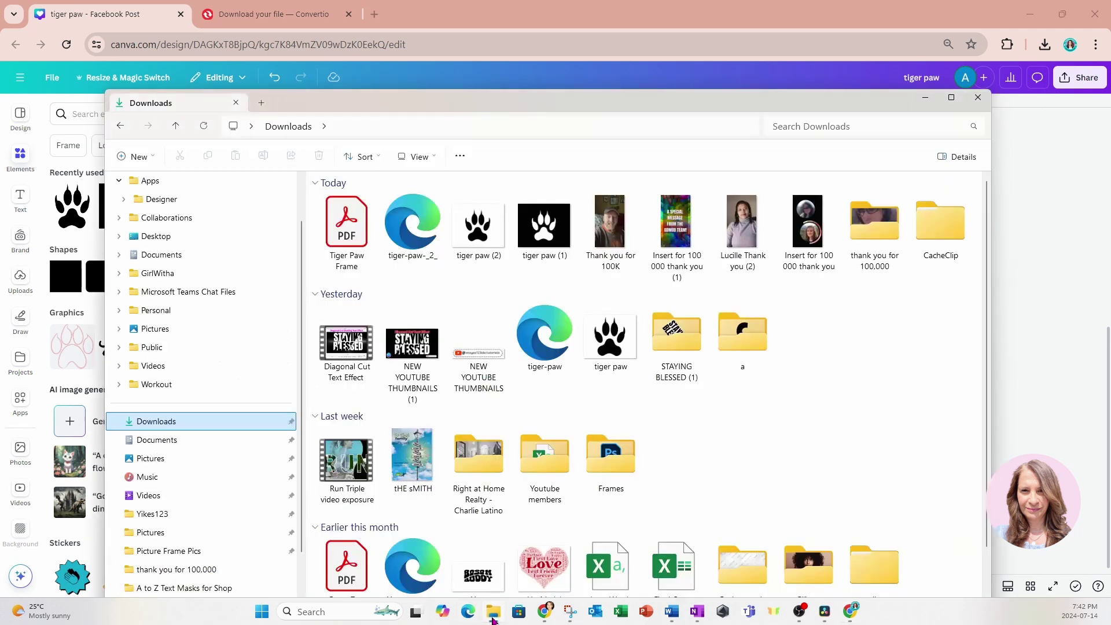
left_click_drag(396, 104, 643, 67)
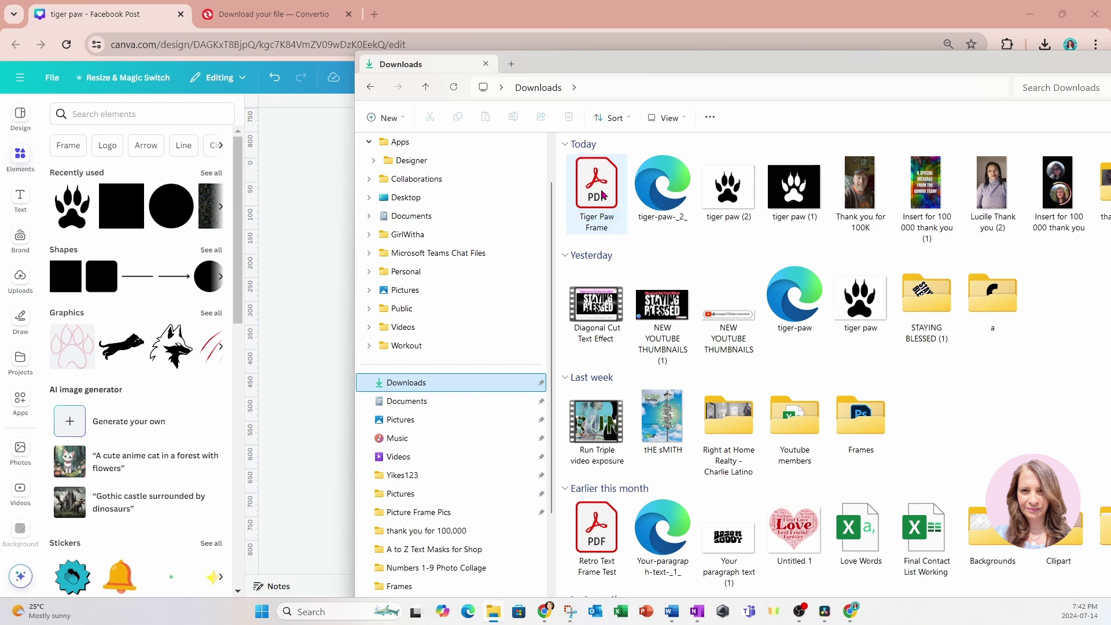
left_click_drag(602, 195, 122, 288)
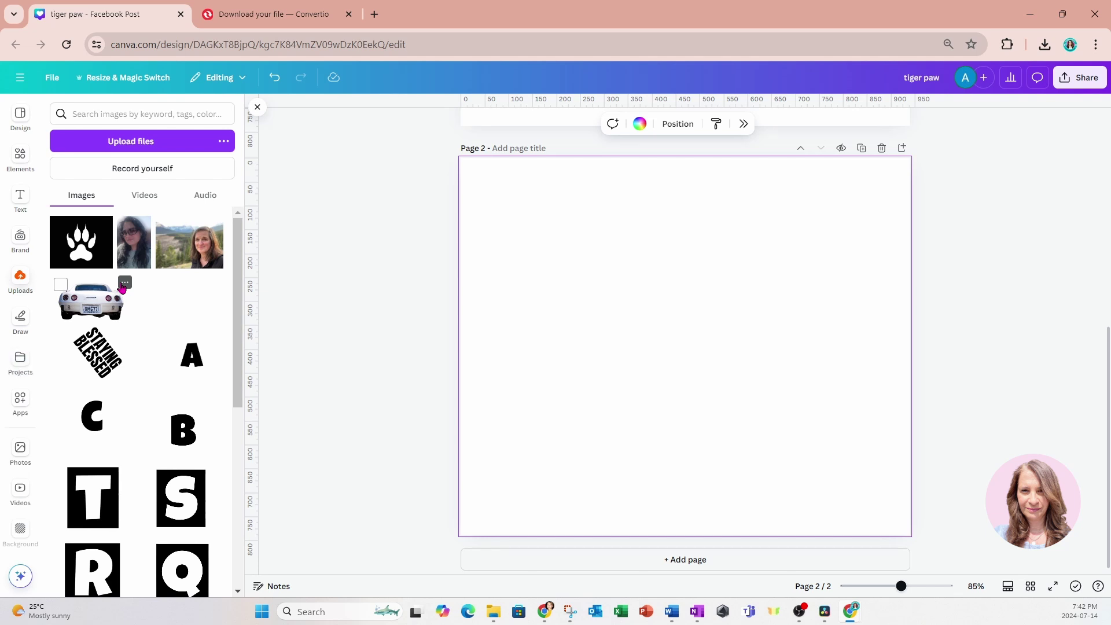
- Insert the Tiger Paw Frame.pdf project on page 2 and group all of its paw pieces
left_click(19, 373)
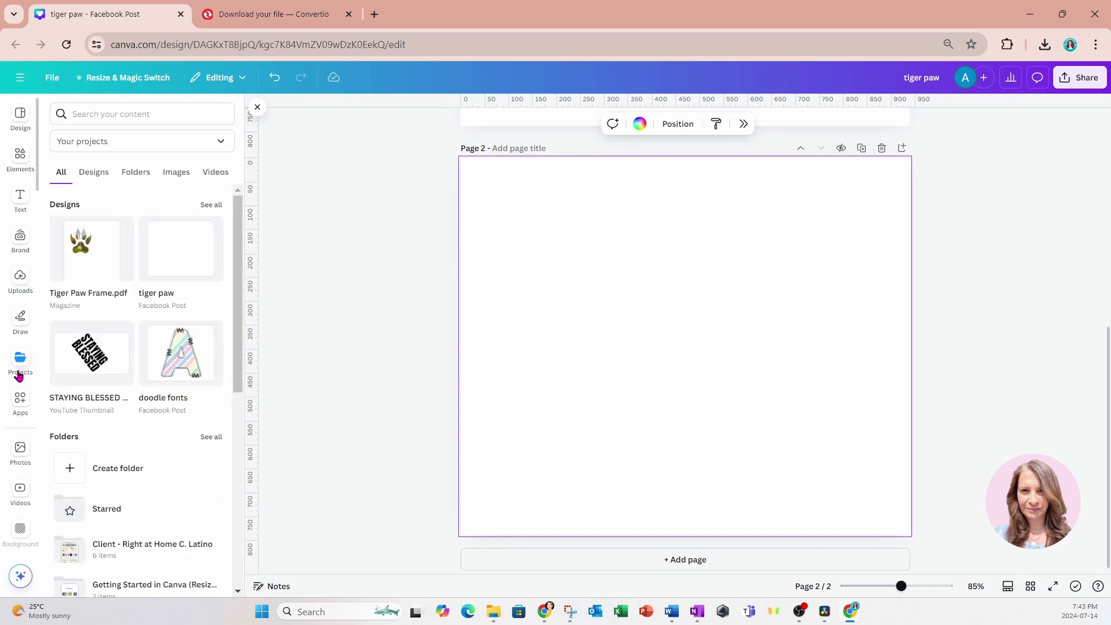
left_click(84, 269)
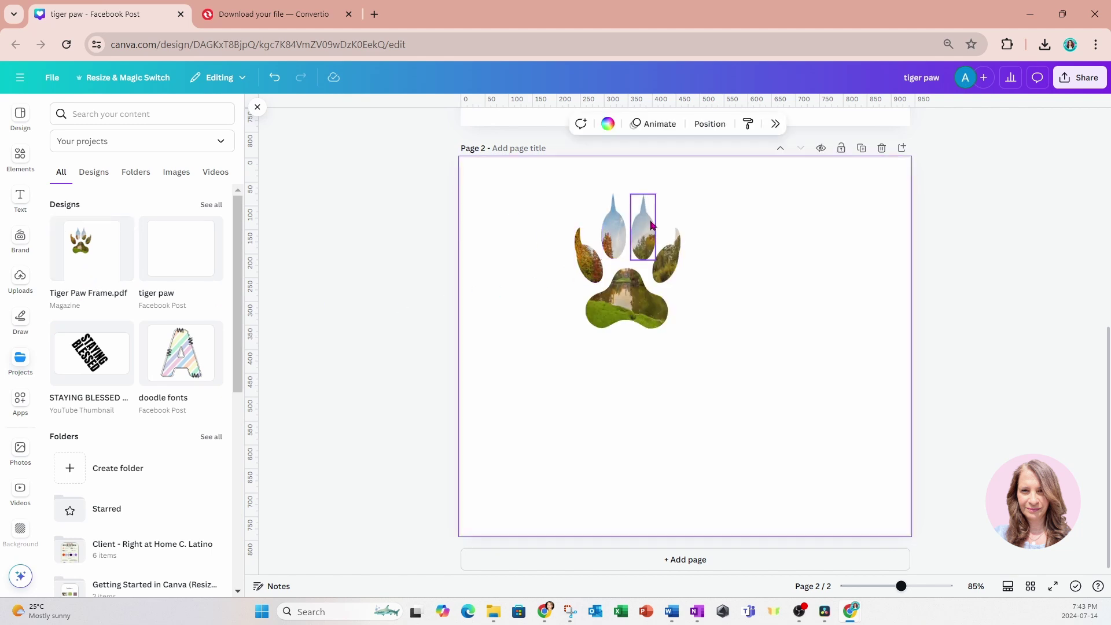
left_click_drag(530, 207, 705, 331)
left_click(600, 170)
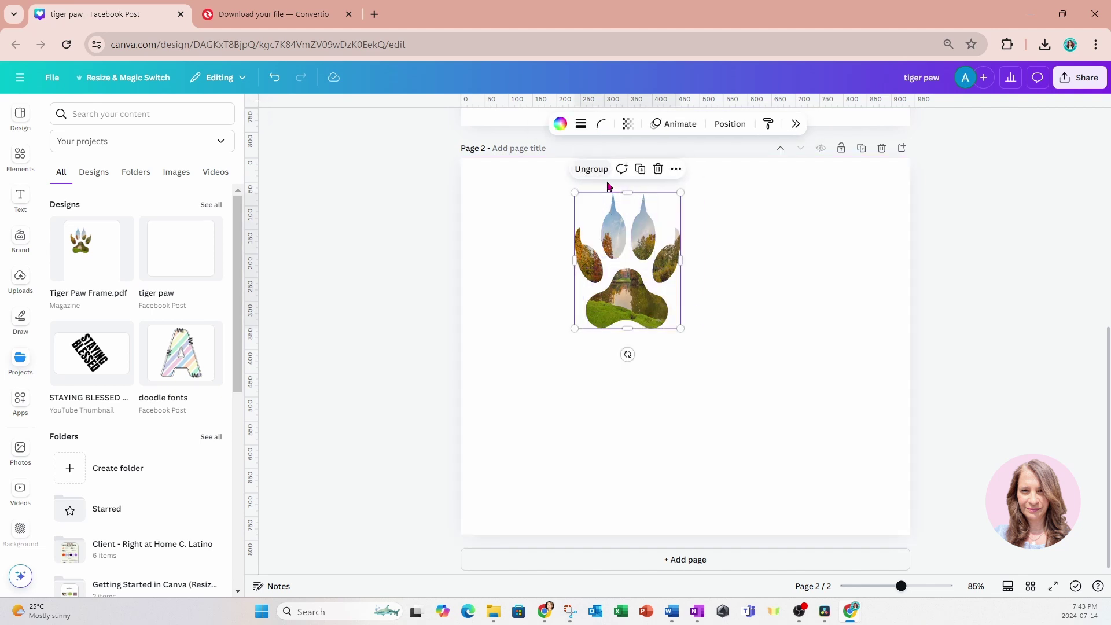
- Enlarge the grouped paw to fill most of the page height and center it on page 2
left_click_drag(680, 192, 794, 150)
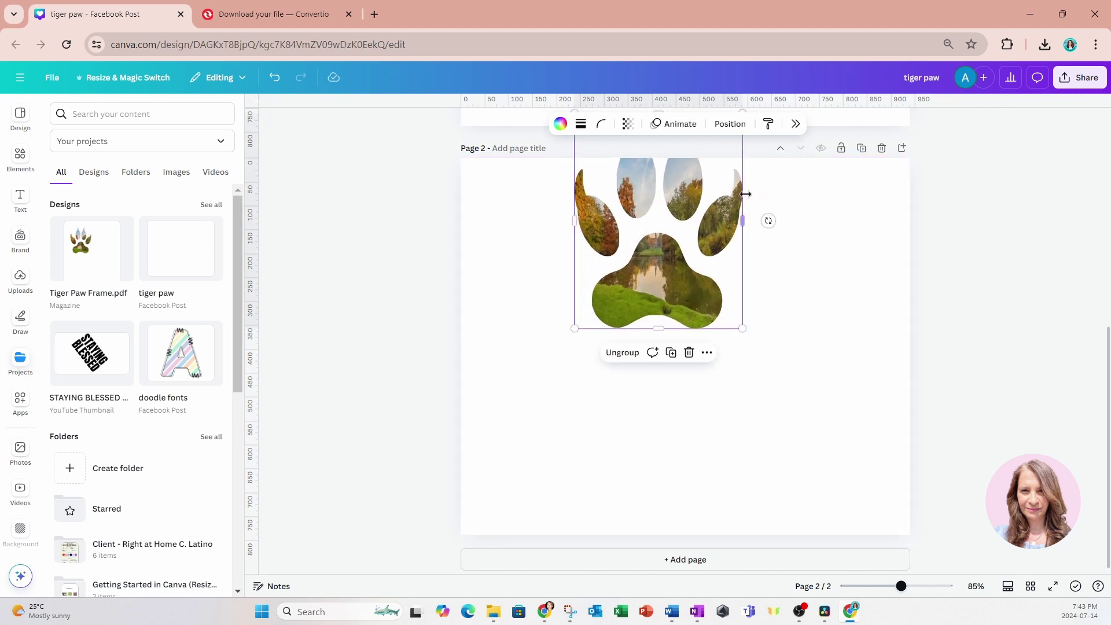
left_click_drag(709, 198, 720, 368)
left_click_drag(758, 285, 809, 214)
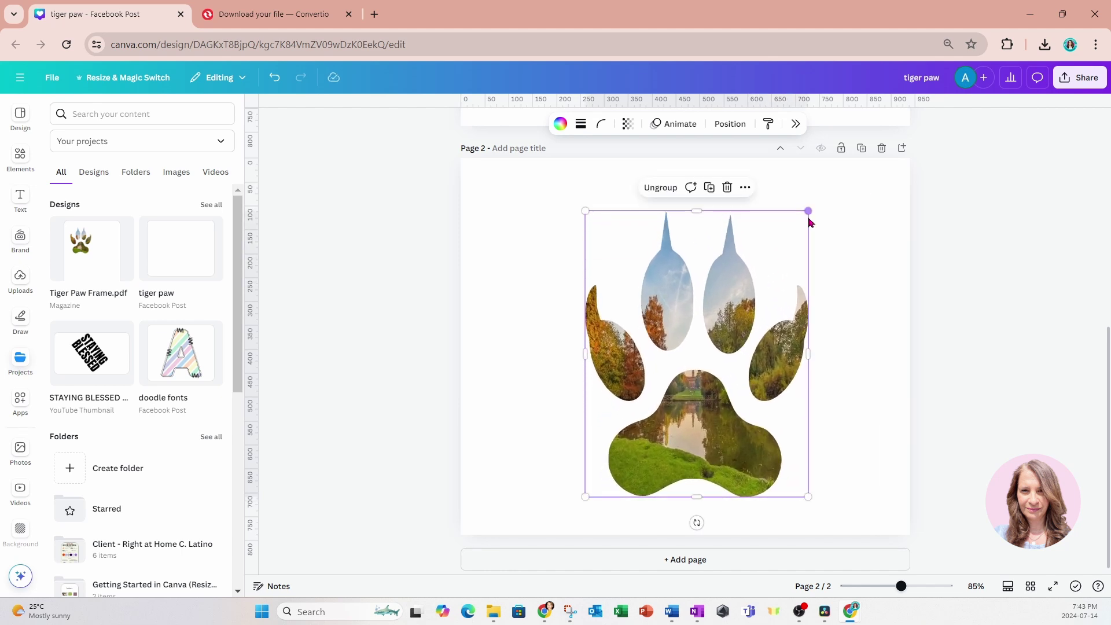
left_click_drag(584, 213, 561, 198)
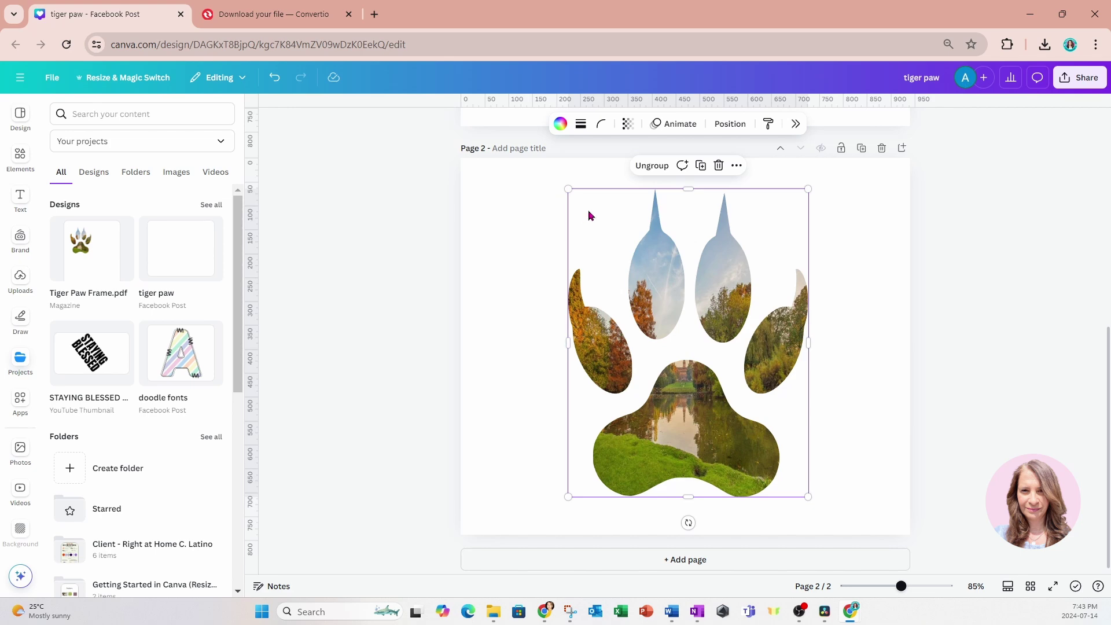
left_click_drag(587, 216, 581, 210)
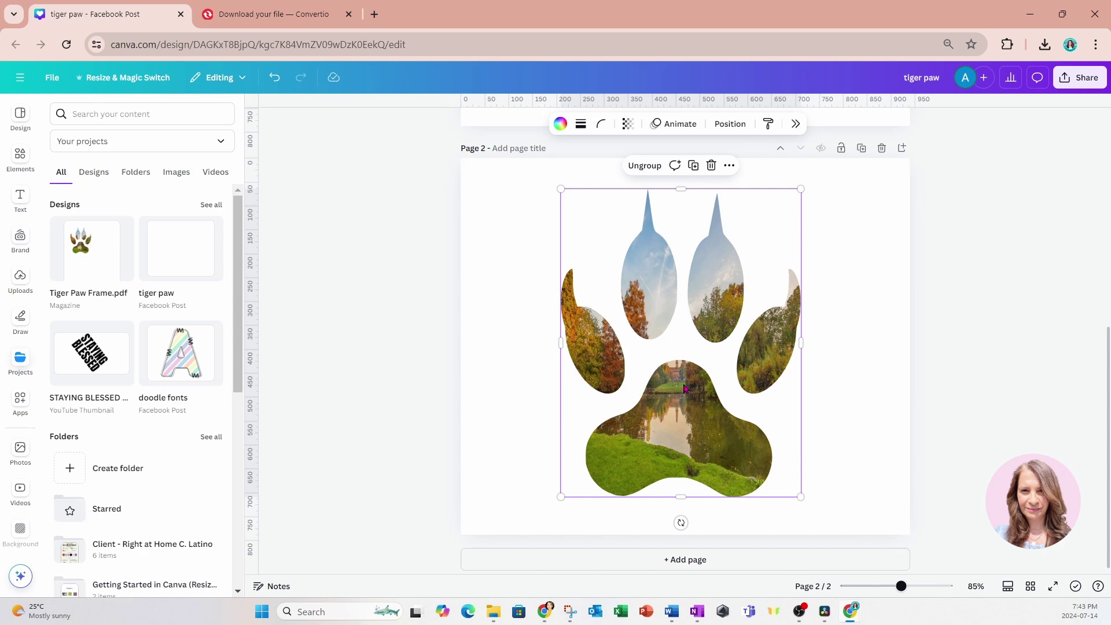
- Detach the landscape image from the paw's far-left toe and delete the detached picture, leaving an empty frame
left_click(602, 352)
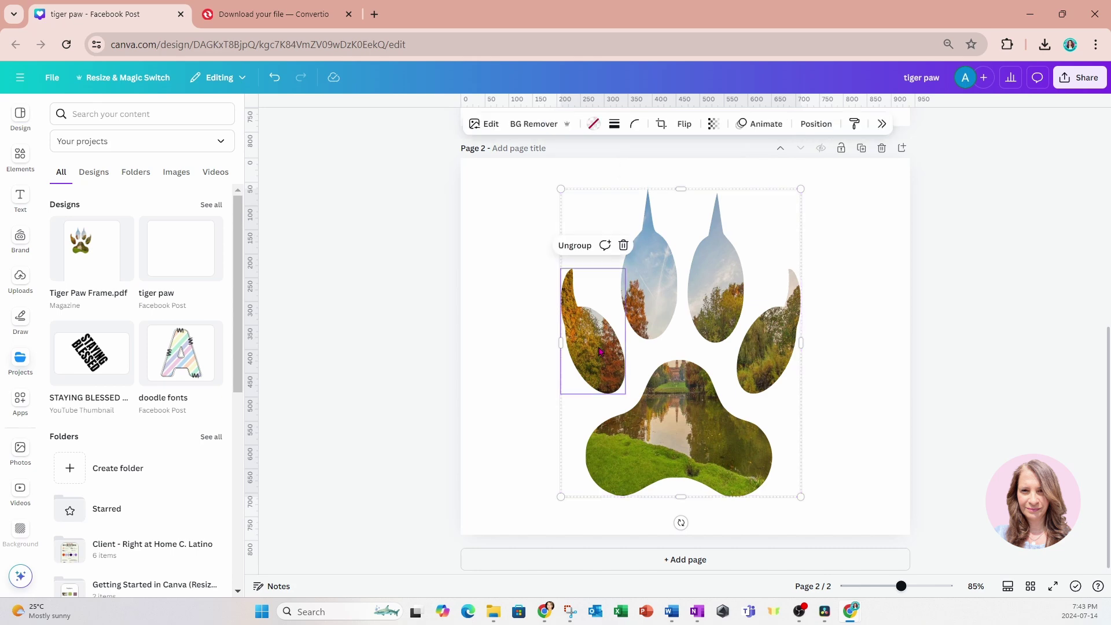
right_click(597, 351)
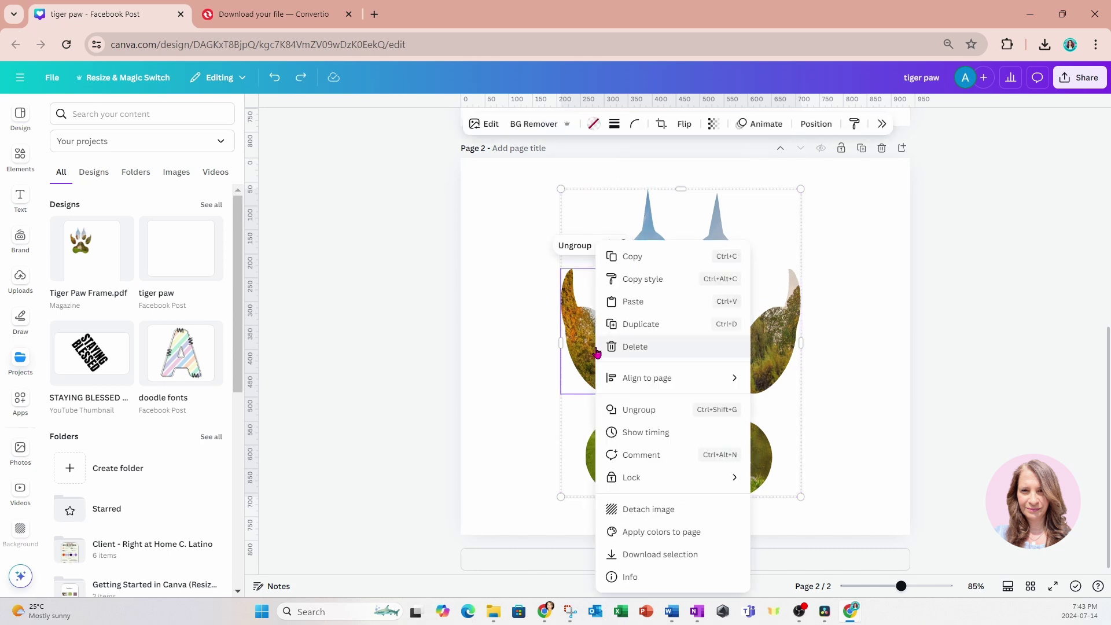
left_click(670, 510)
key("ctrl+z")
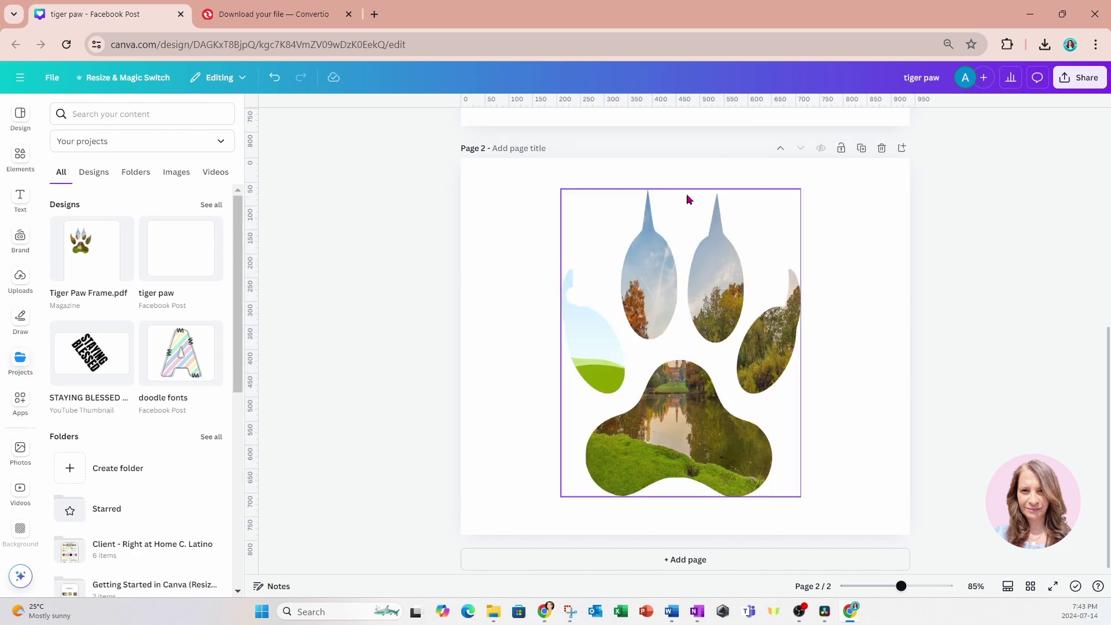
- Detach the landscape images from the paw's two middle toes and delete each detached picture, leaving empty frames
left_click(657, 264)
right_click(657, 264)
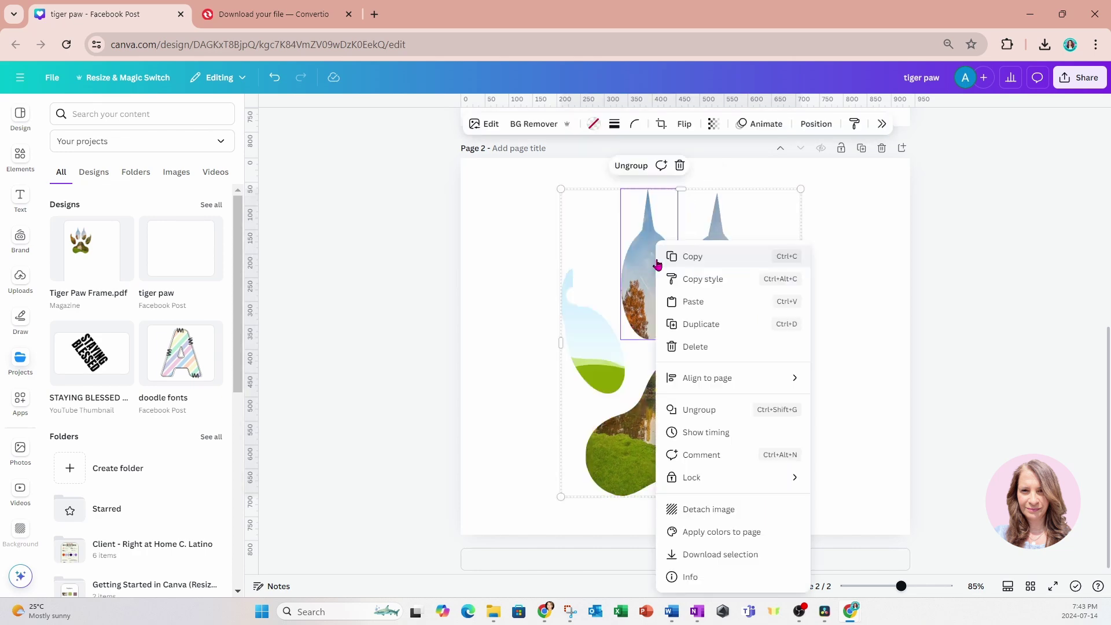
left_click(688, 509)
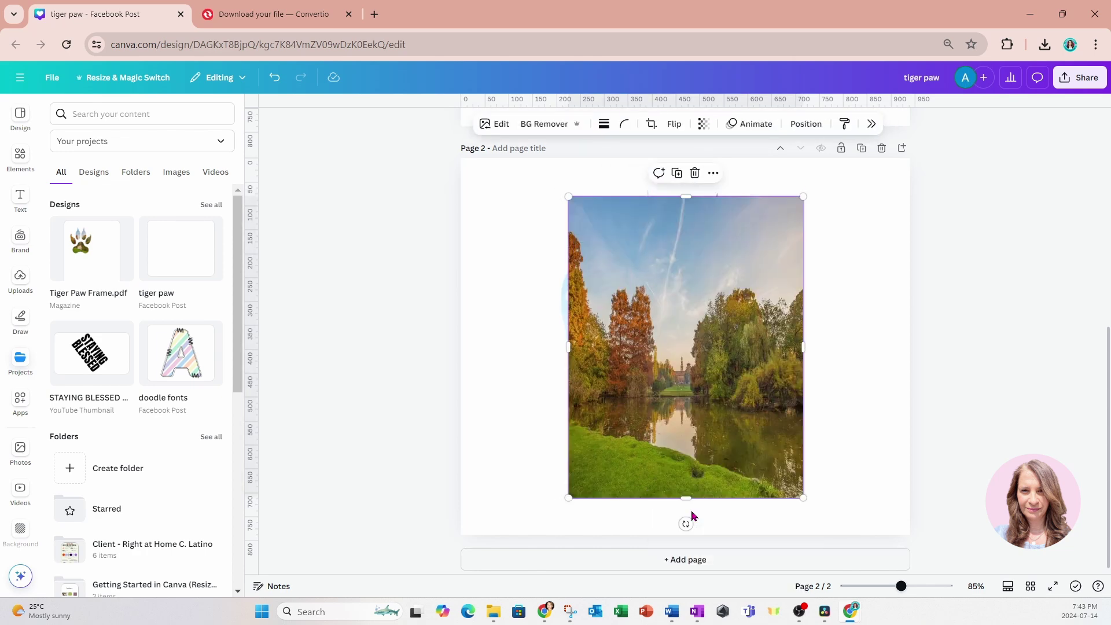
left_click(693, 178)
left_click(714, 259)
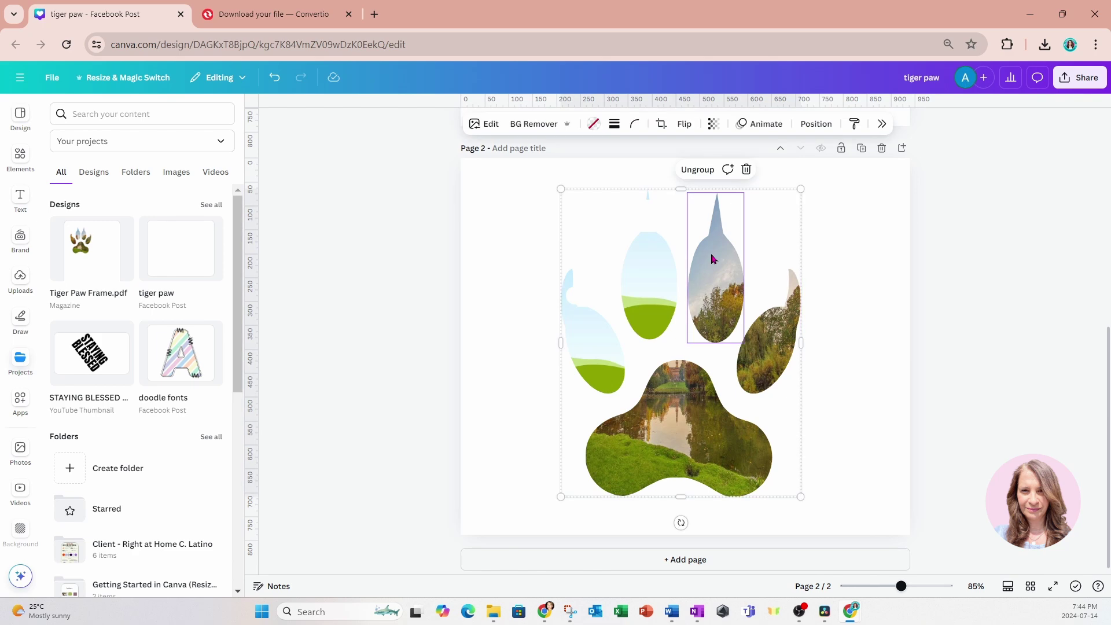
right_click(713, 259)
left_click(731, 510)
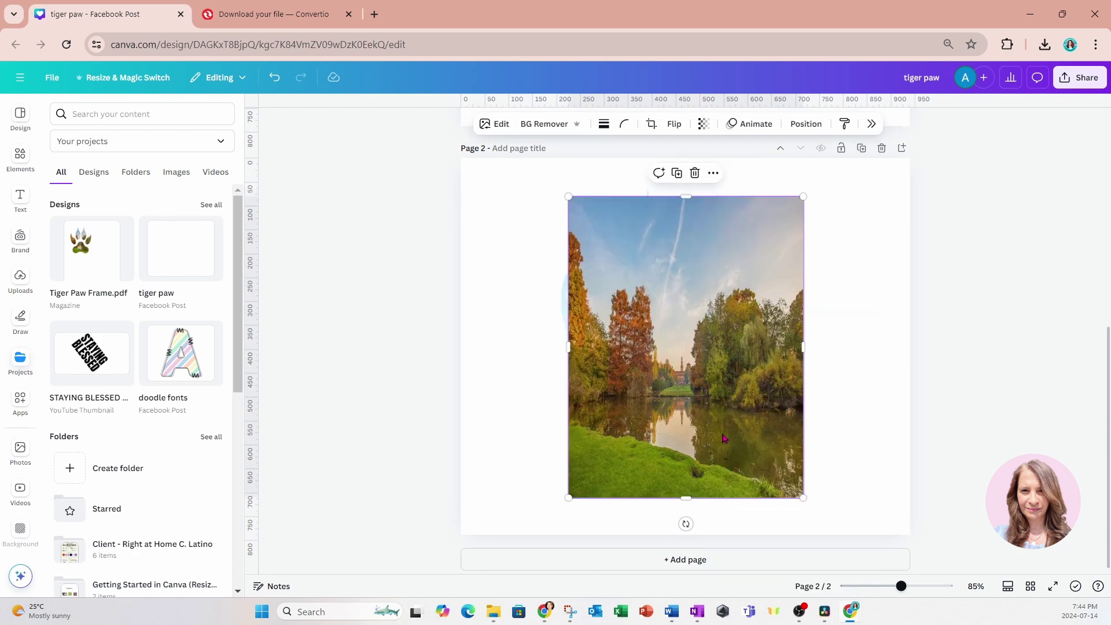
left_click(695, 173)
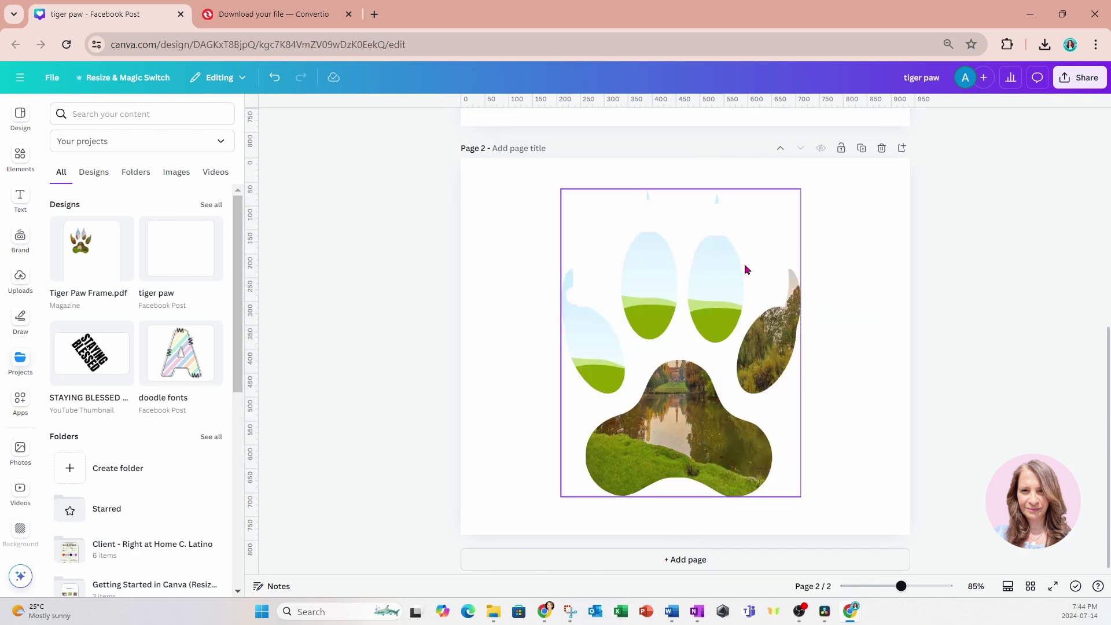
- Detach and delete the landscape images from the paw's far-right toe and its large main pad
left_click(767, 331)
right_click(767, 330)
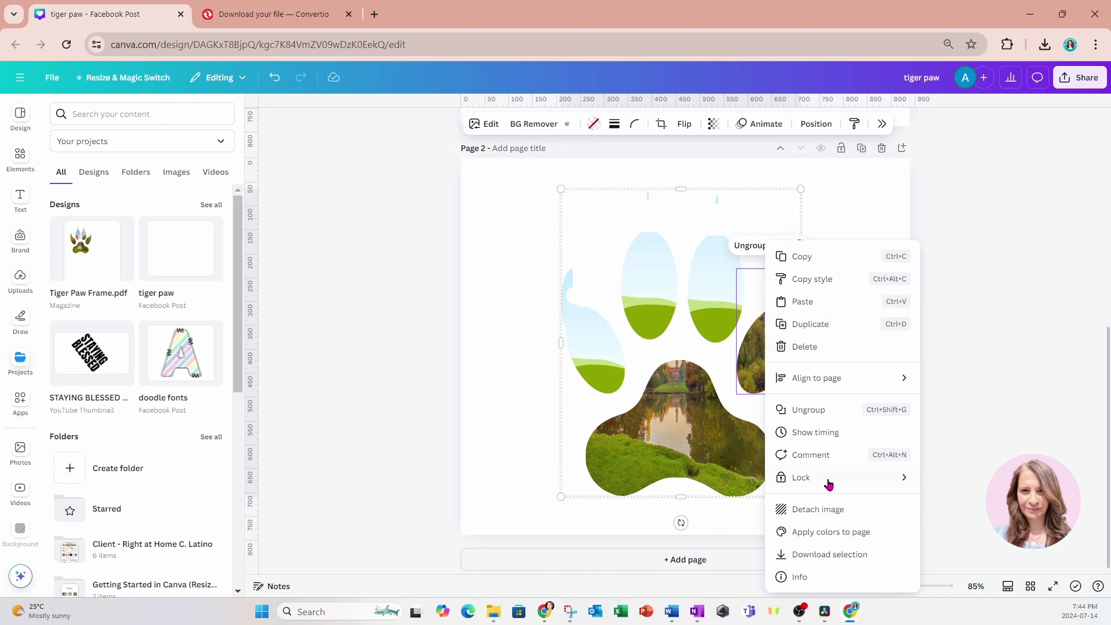
left_click(825, 510)
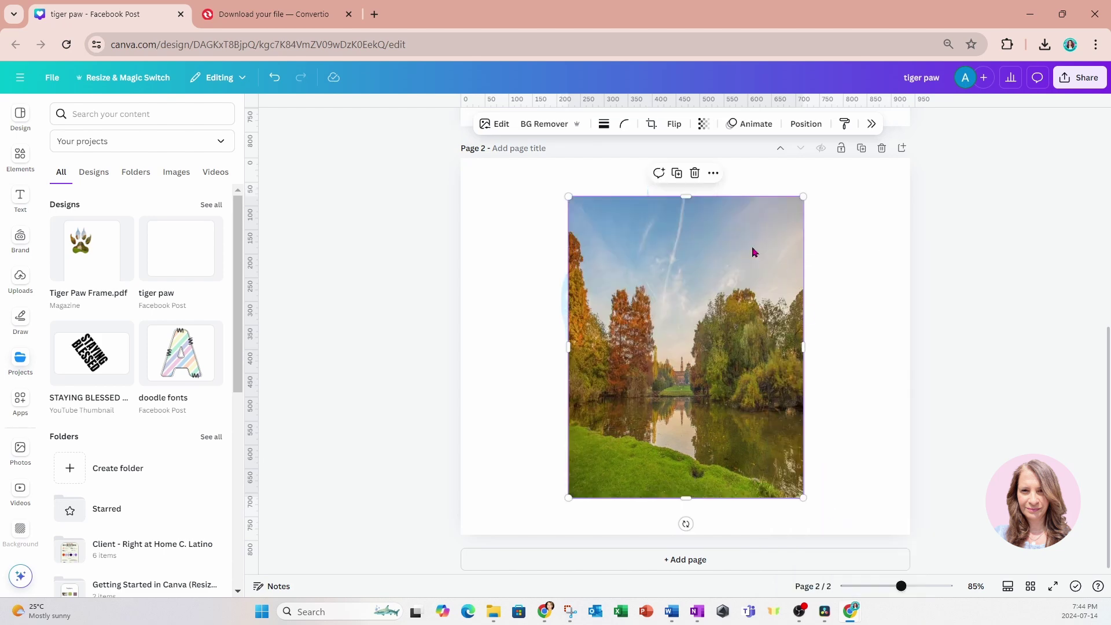
left_click(695, 174)
right_click(704, 426)
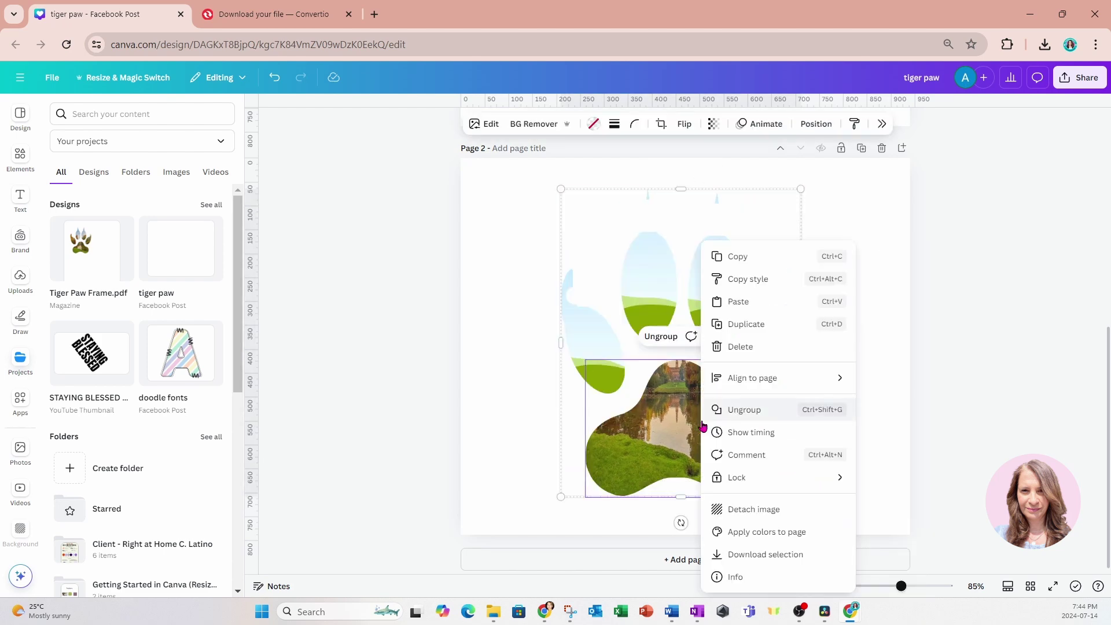
left_click(741, 510)
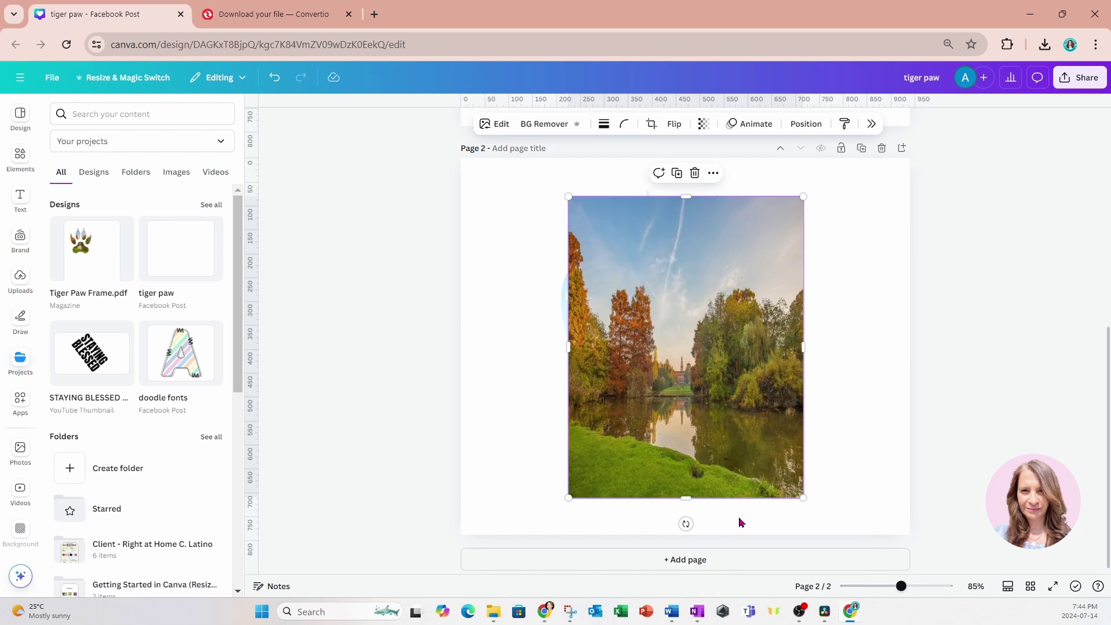
left_click(695, 174)
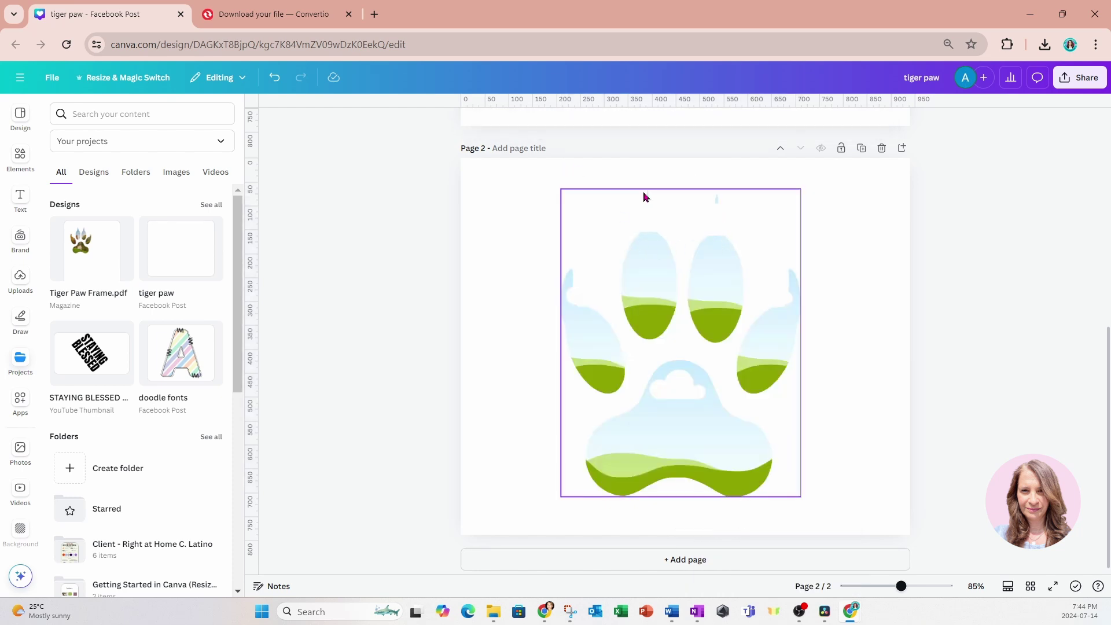
- Add a third page and insert a text box on it, enlarged to font size 48
left_click(649, 570)
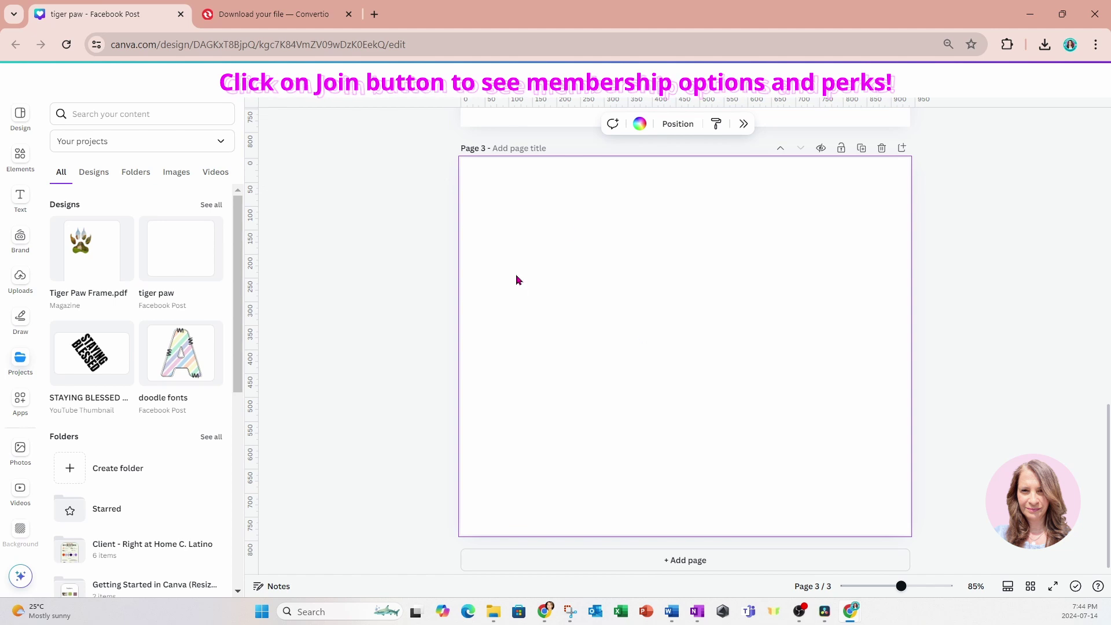
left_click(21, 199)
left_click(84, 149)
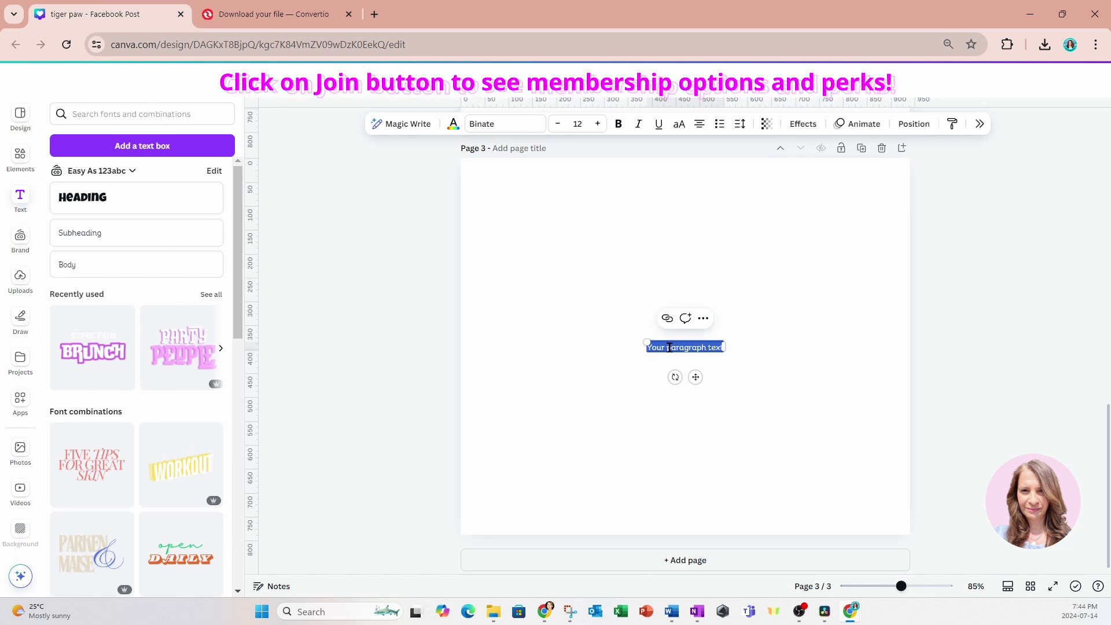
left_click_drag(646, 342, 592, 312)
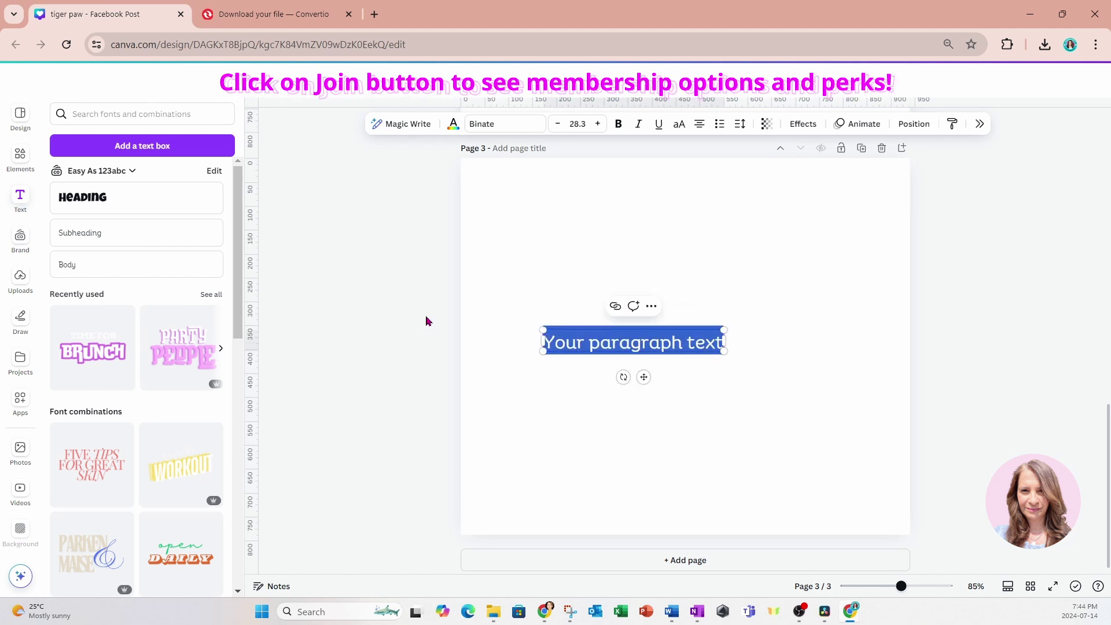
left_click(258, 107)
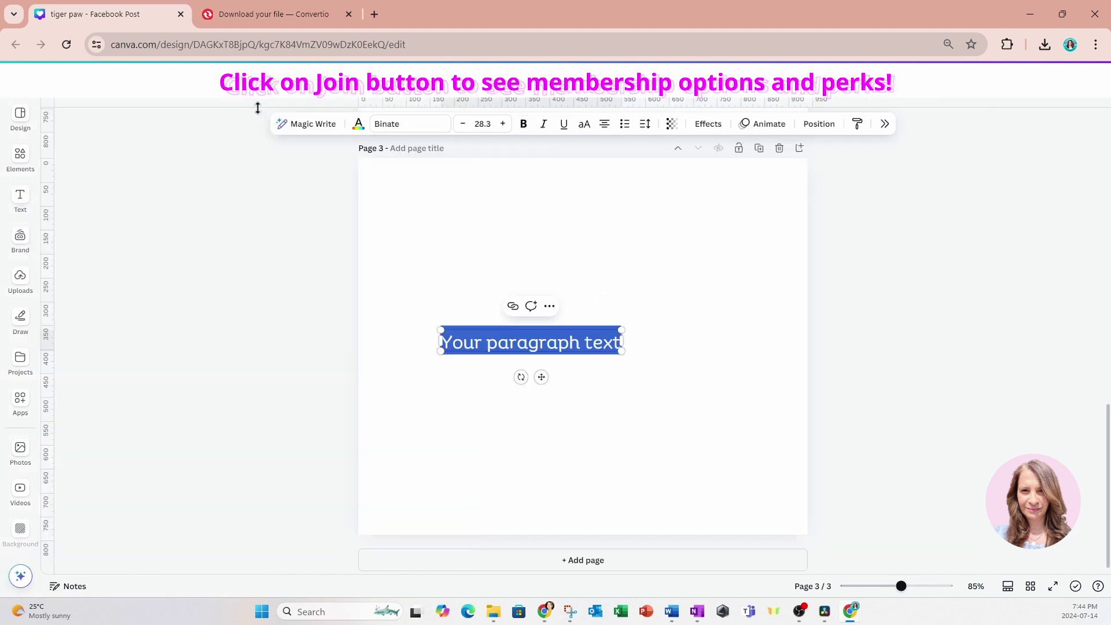
left_click_drag(621, 330, 723, 320)
- Replace the placeholder text on page 3 with TIGER
left_click(723, 333)
double_click(730, 334)
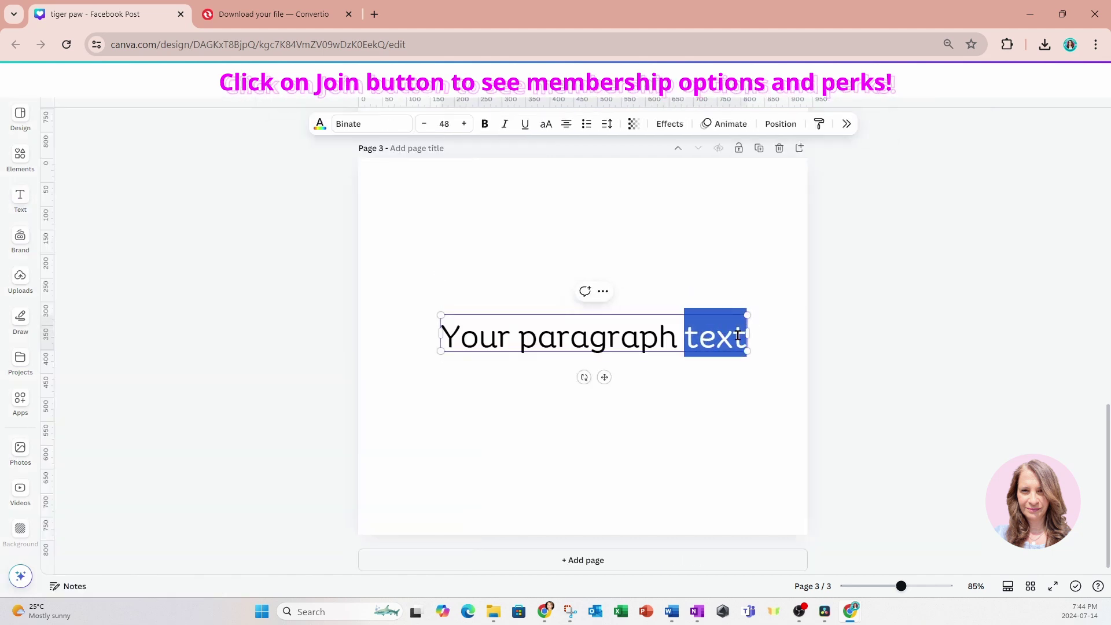
triple_click(737, 334)
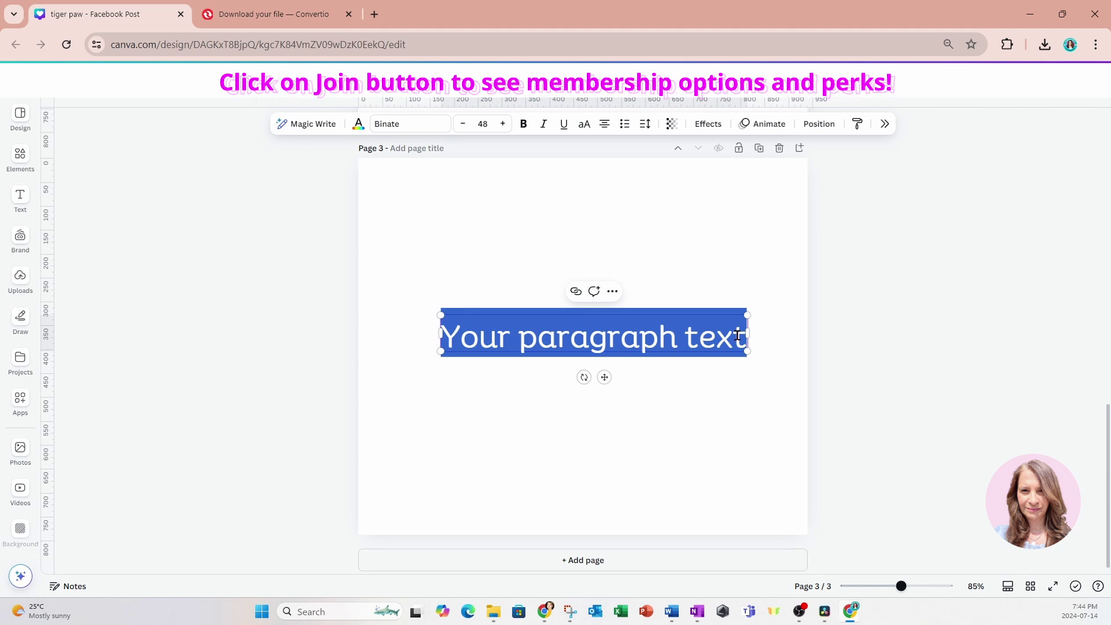
type("TIGER")
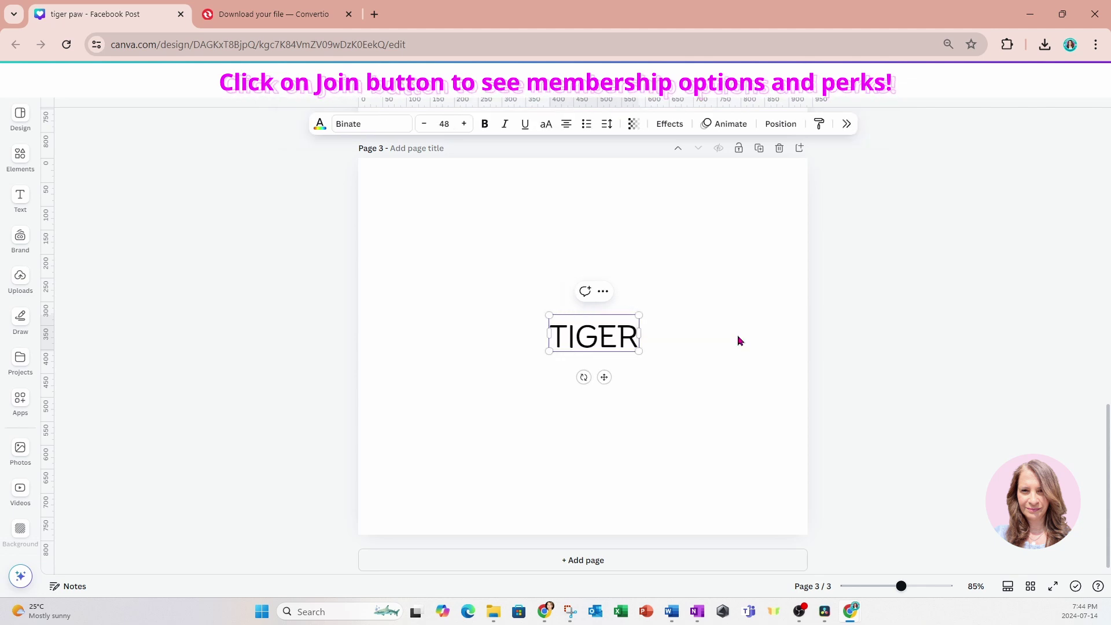
left_click(545, 237)
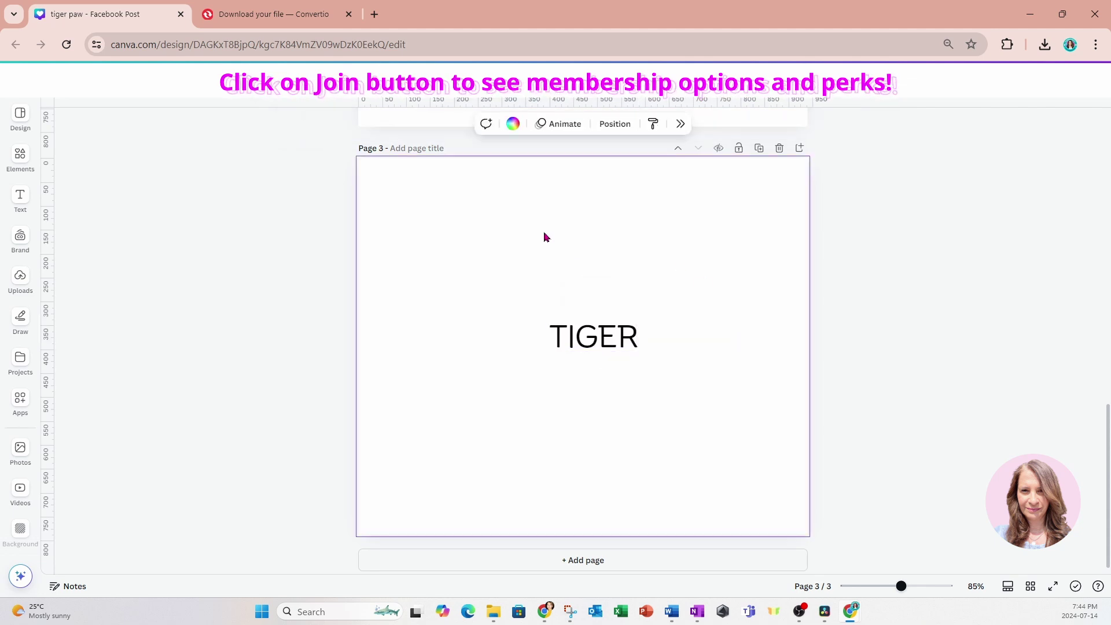
- Change the TIGER text's font to Wildcat College, searching fonts for COLL, and enlarge it to size 110
left_click(573, 335)
left_click(418, 126)
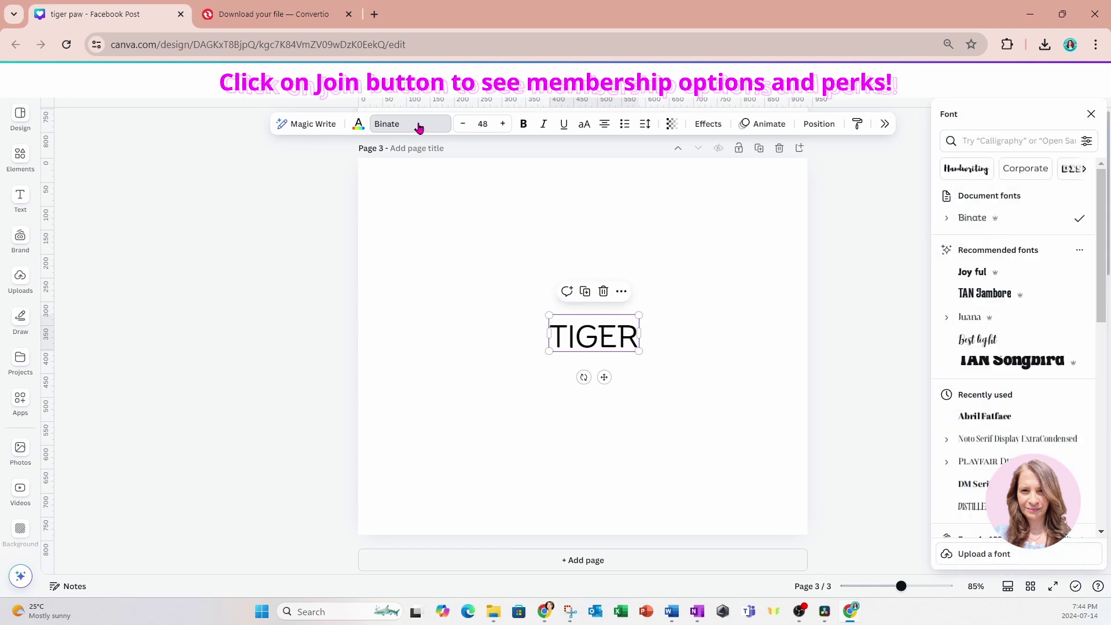
left_click(982, 141)
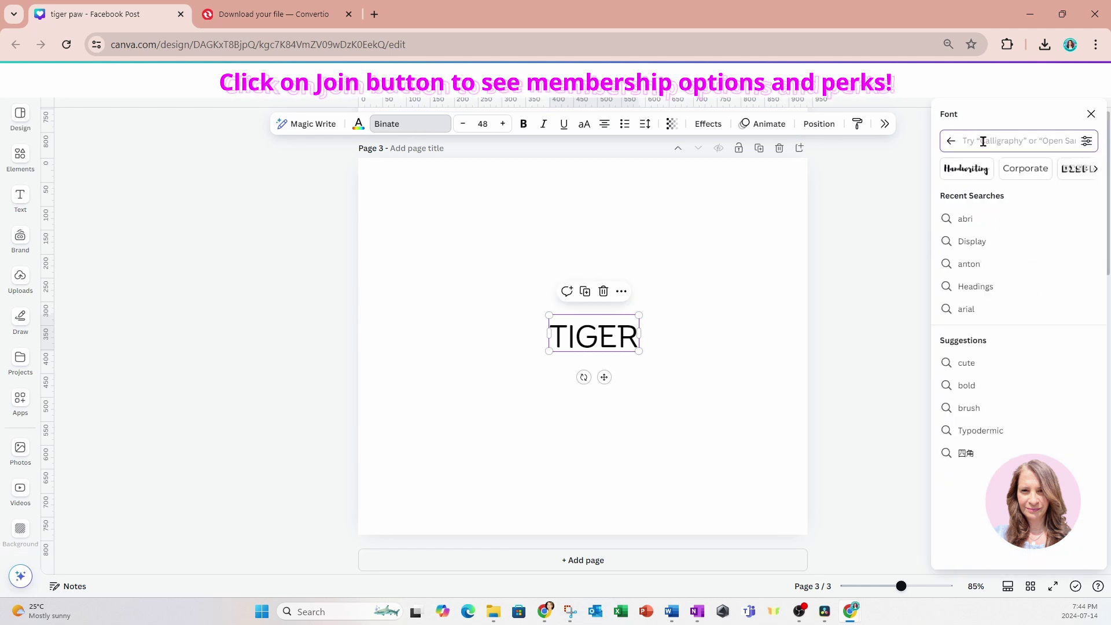
type("COLL")
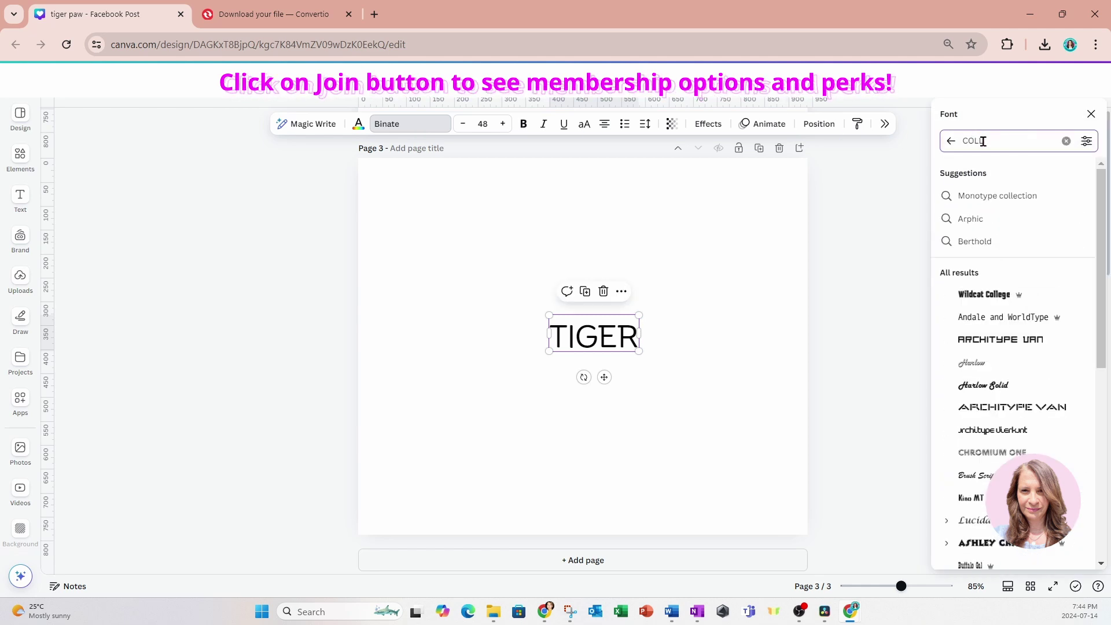
left_click(989, 297)
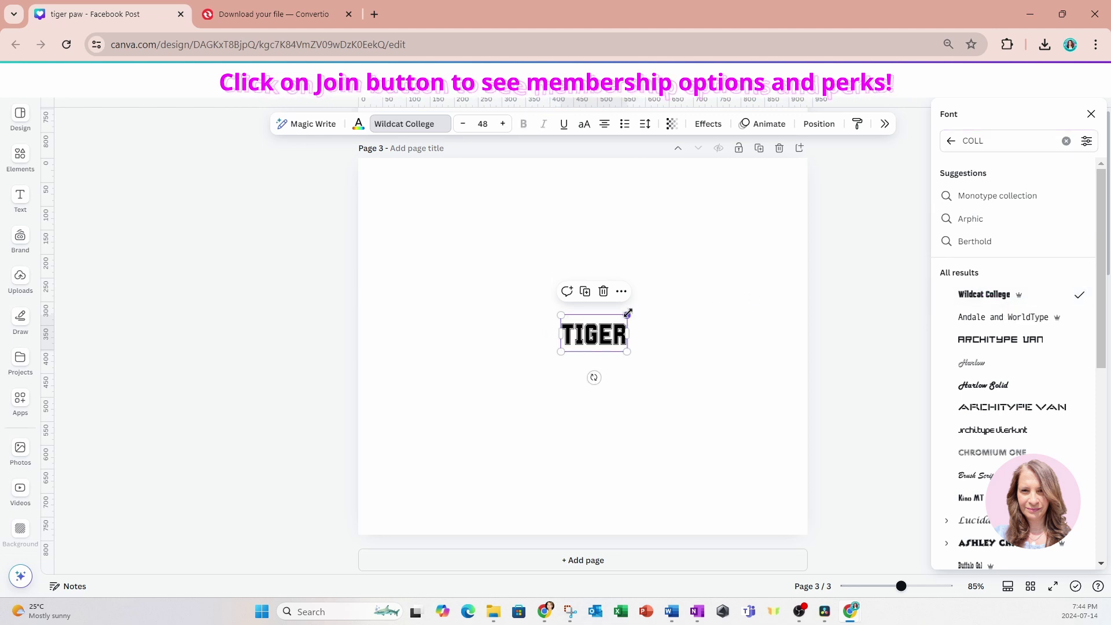
left_click_drag(628, 313, 713, 269)
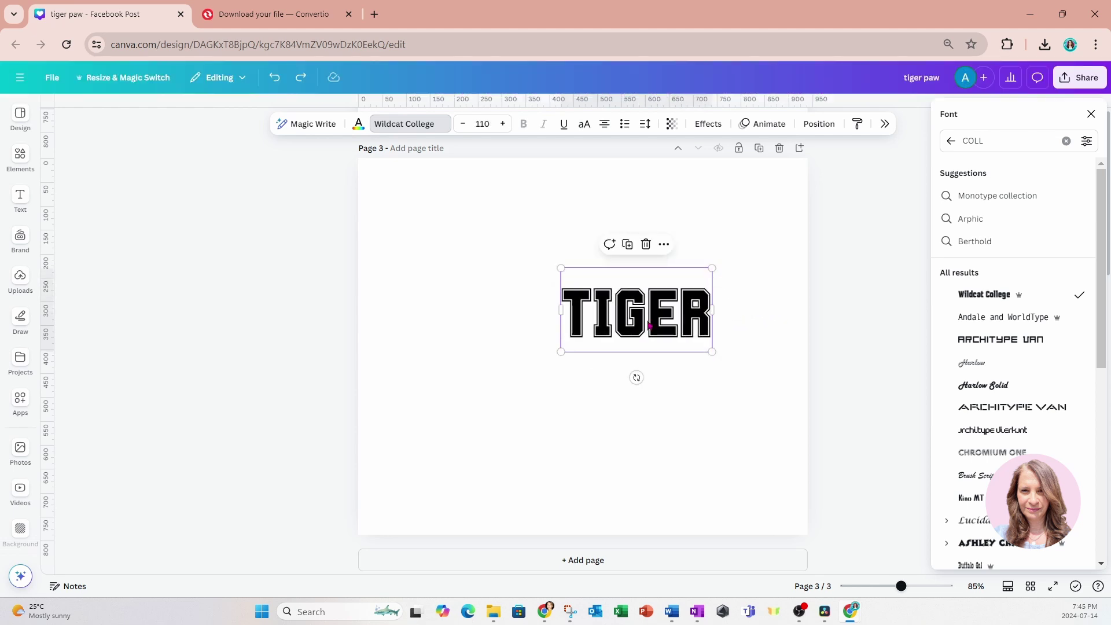
- Move TIGER to the page's upper-left corner and duplicate it twice to form an evenly spaced row of three
left_click_drag(649, 325, 455, 224)
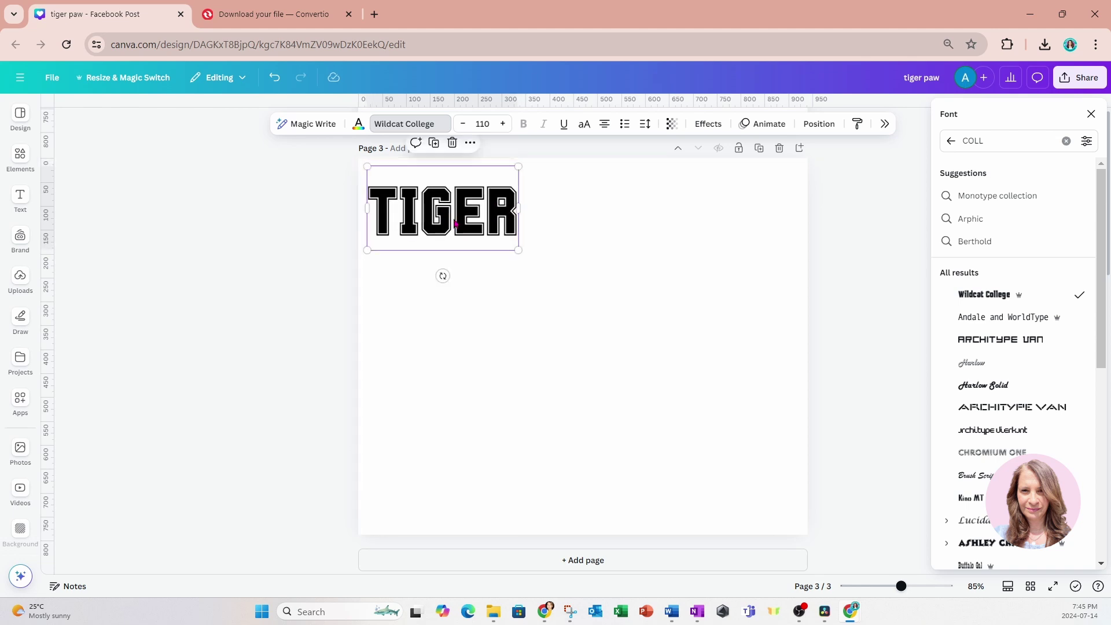
left_click(435, 144)
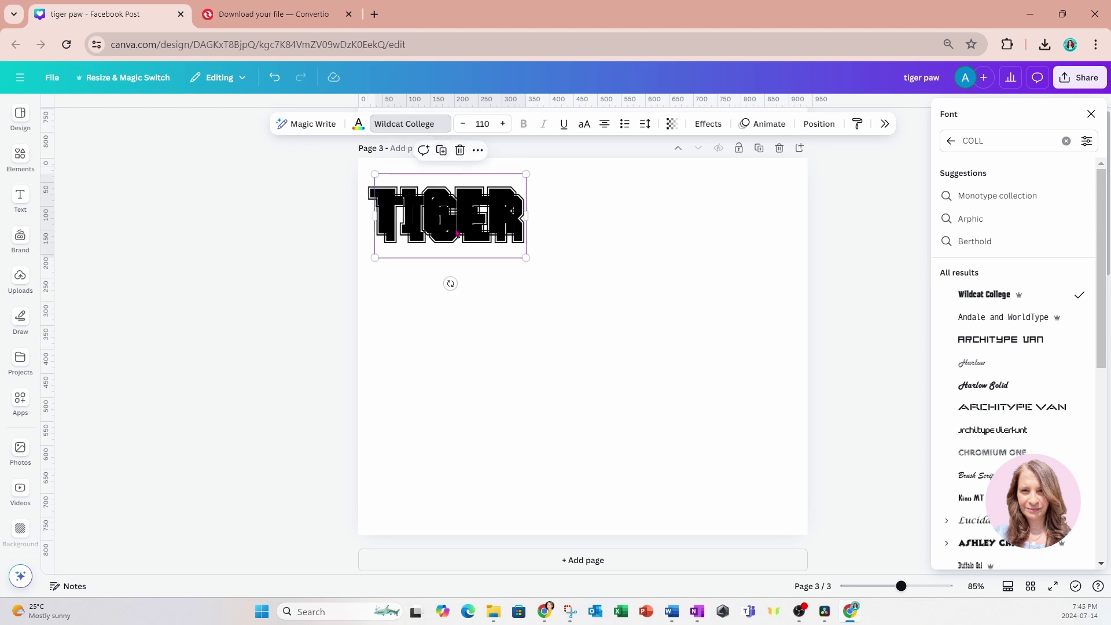
left_click_drag(449, 222, 607, 220)
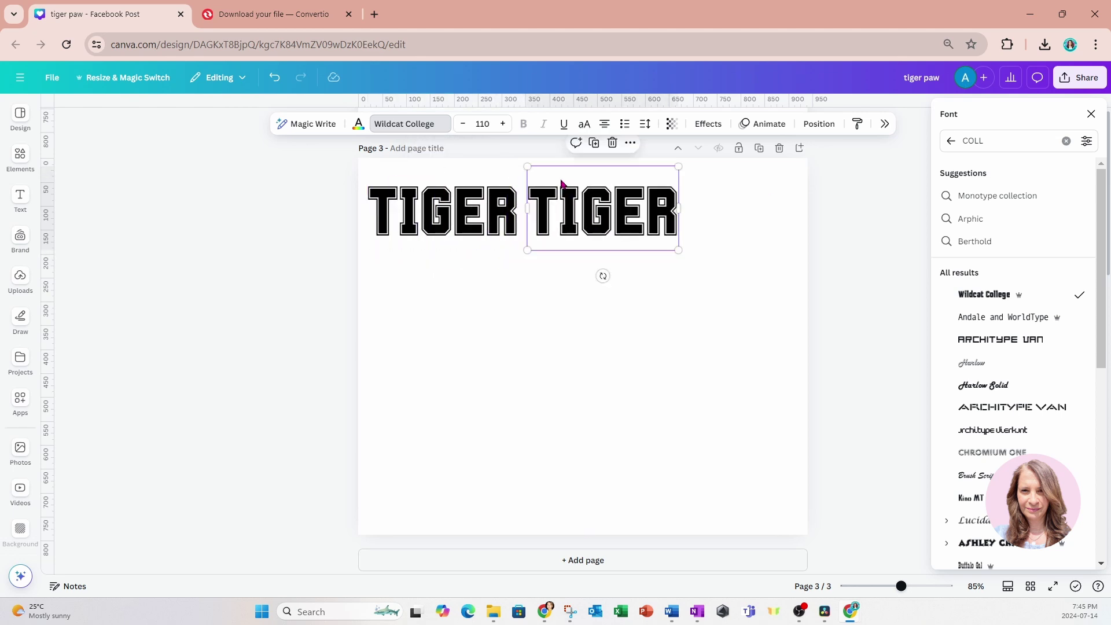
left_click(593, 143)
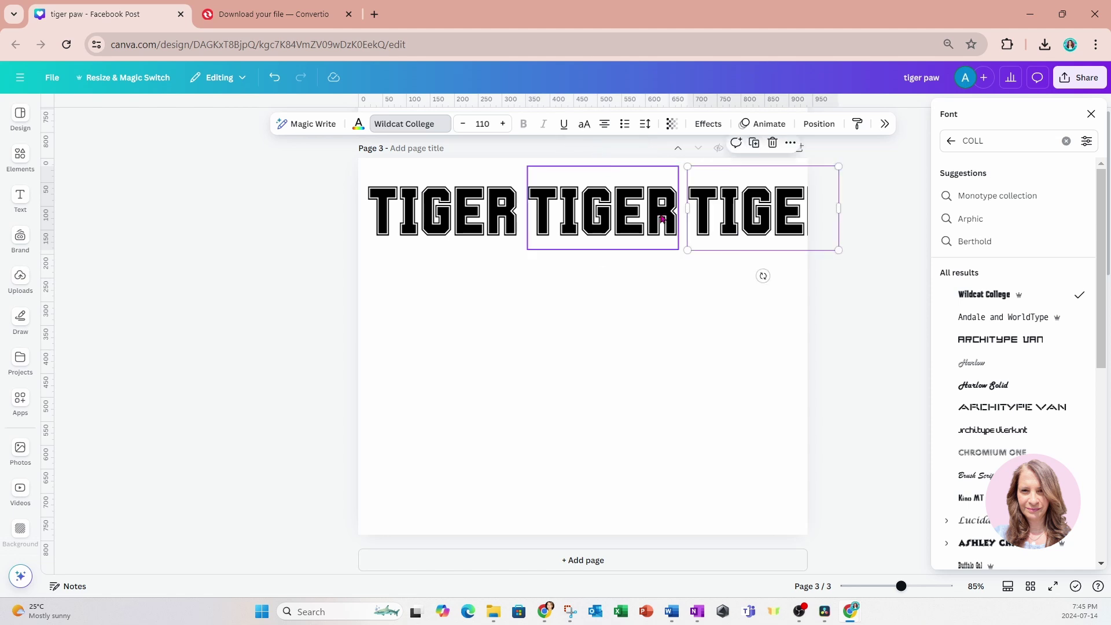
- Scale the row of three TIGER words together to font size 100 so it fits within the page width
left_click_drag(327, 206, 871, 232)
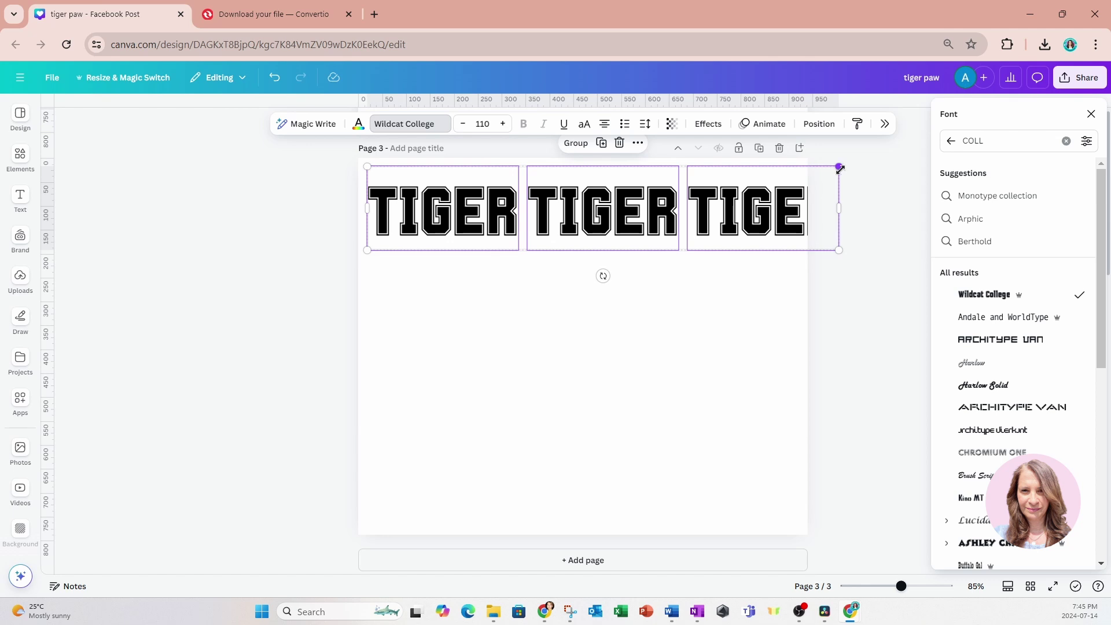
left_click_drag(839, 169, 797, 175)
left_click_drag(766, 213, 767, 209)
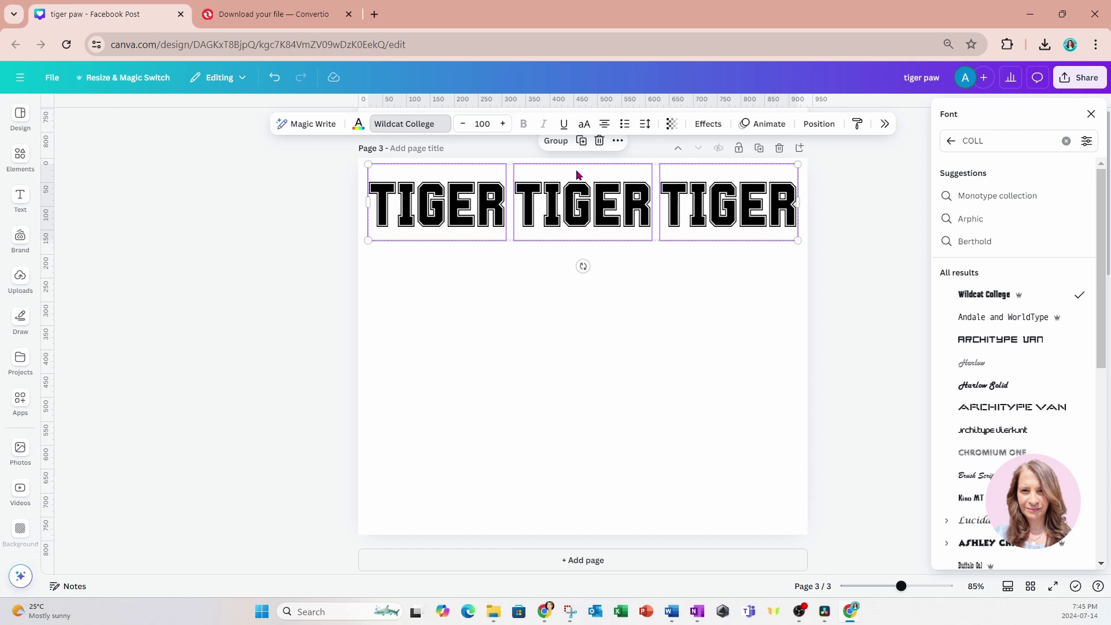
- Duplicate the TIGER row five times downward at equal spacing to fill page 3 with six rows
left_click(581, 141)
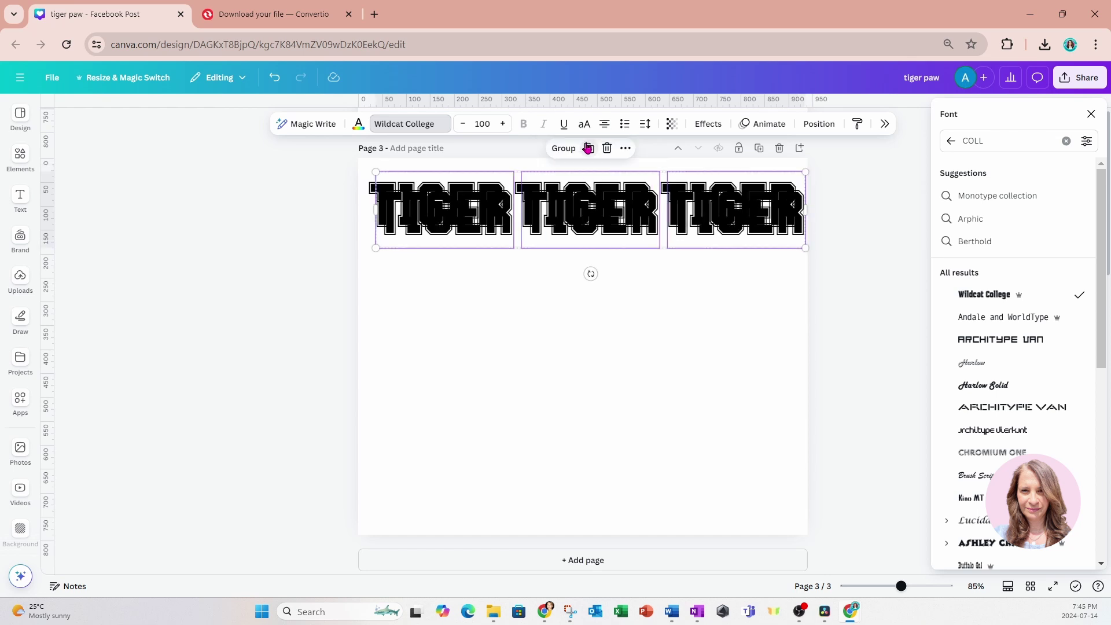
left_click_drag(587, 200, 597, 250)
left_click(582, 191)
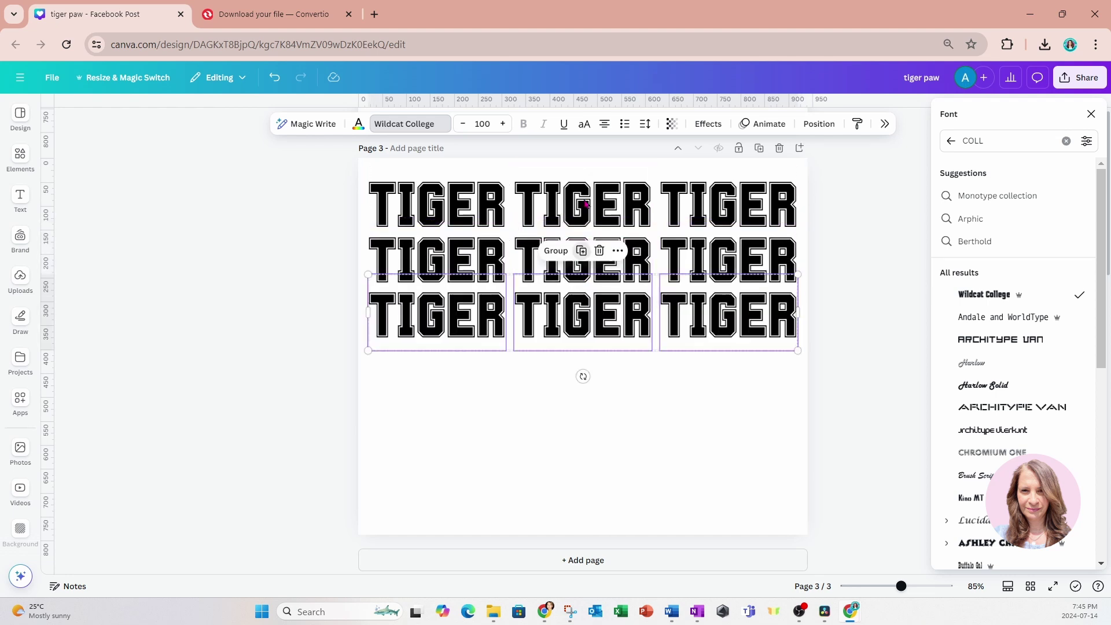
left_click(581, 250)
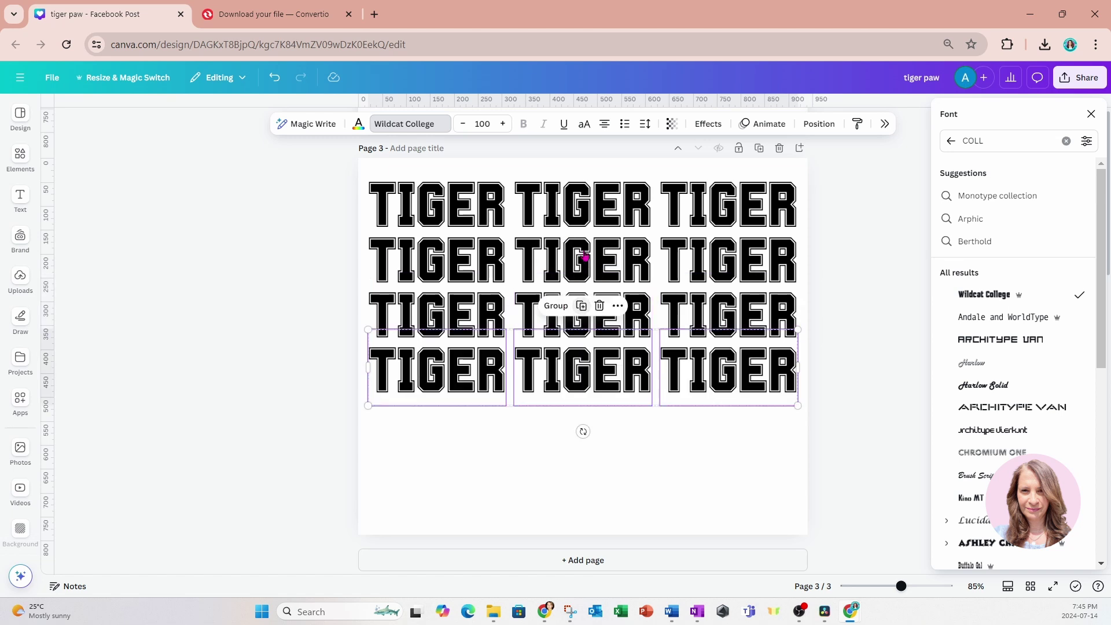
left_click(581, 307)
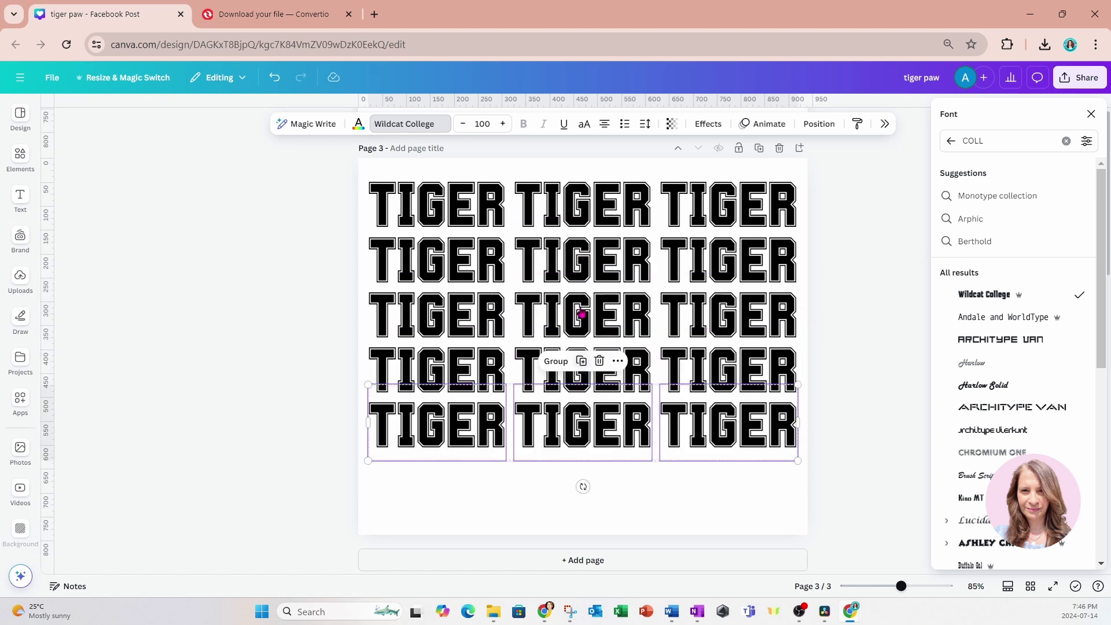
left_click(581, 361)
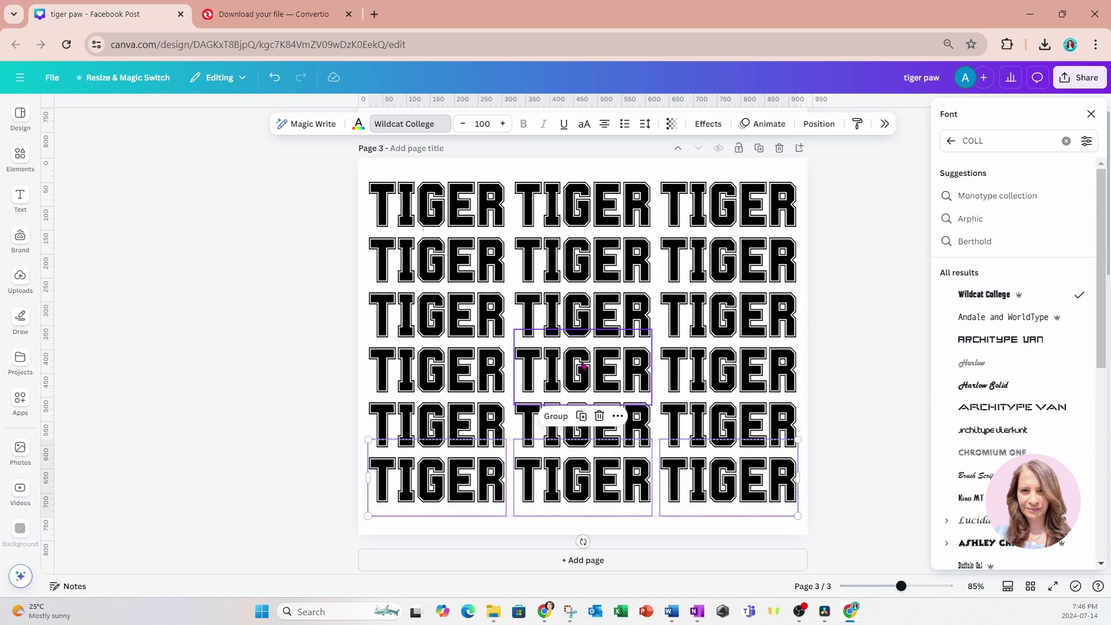
left_click(296, 230)
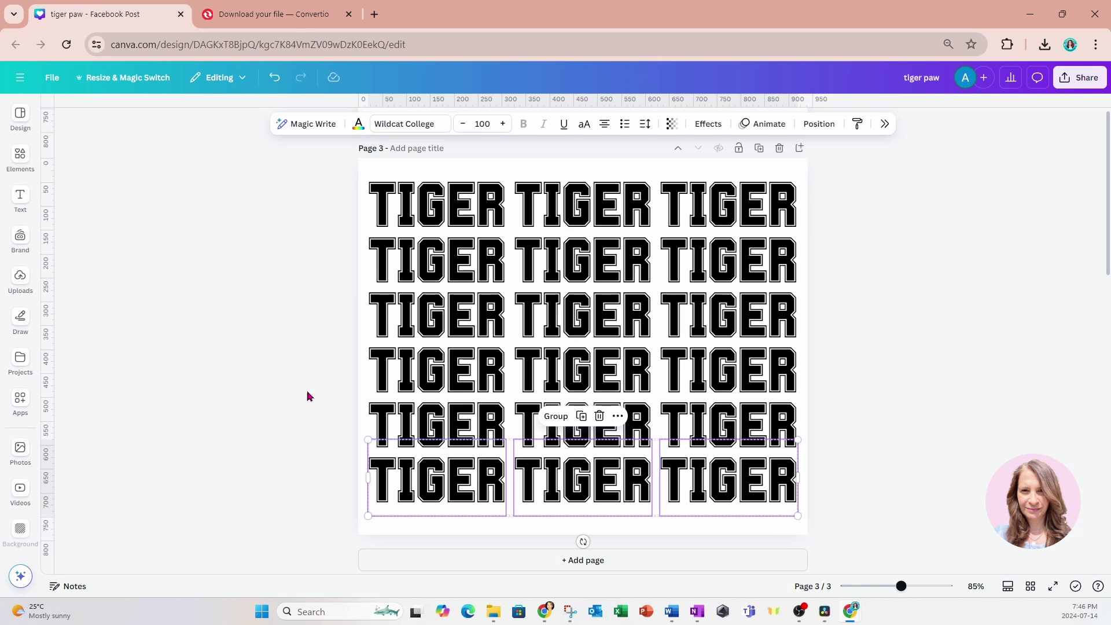
- Scale all the TIGER text on page 3 together to size 99.1 and reposition the block to centre it vertically
left_click_drag(304, 192, 792, 511)
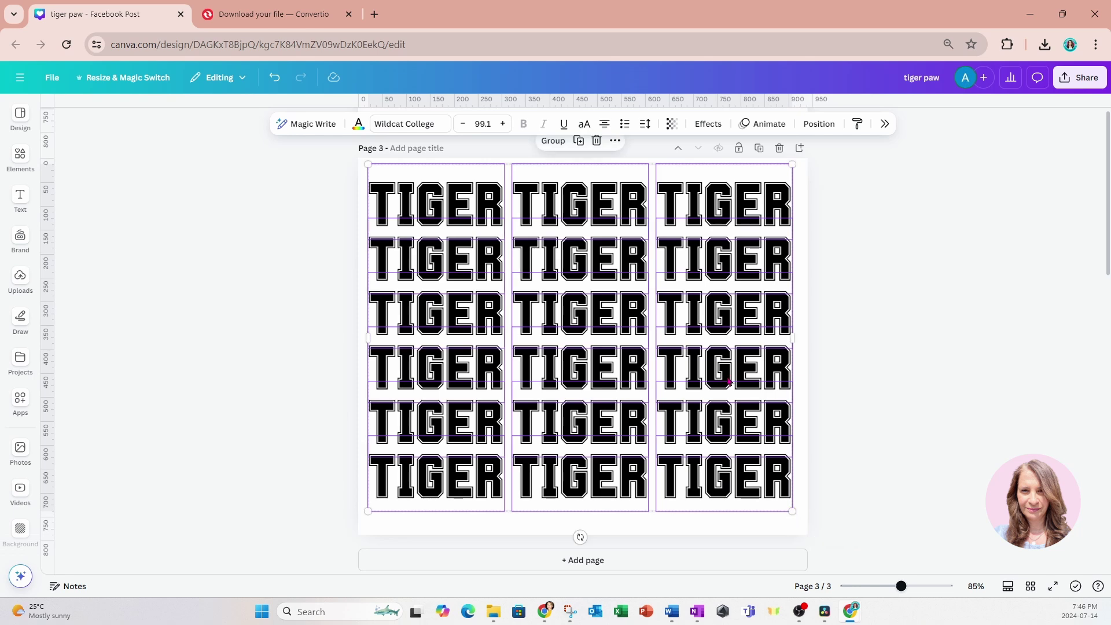
left_click_drag(729, 382, 728, 383)
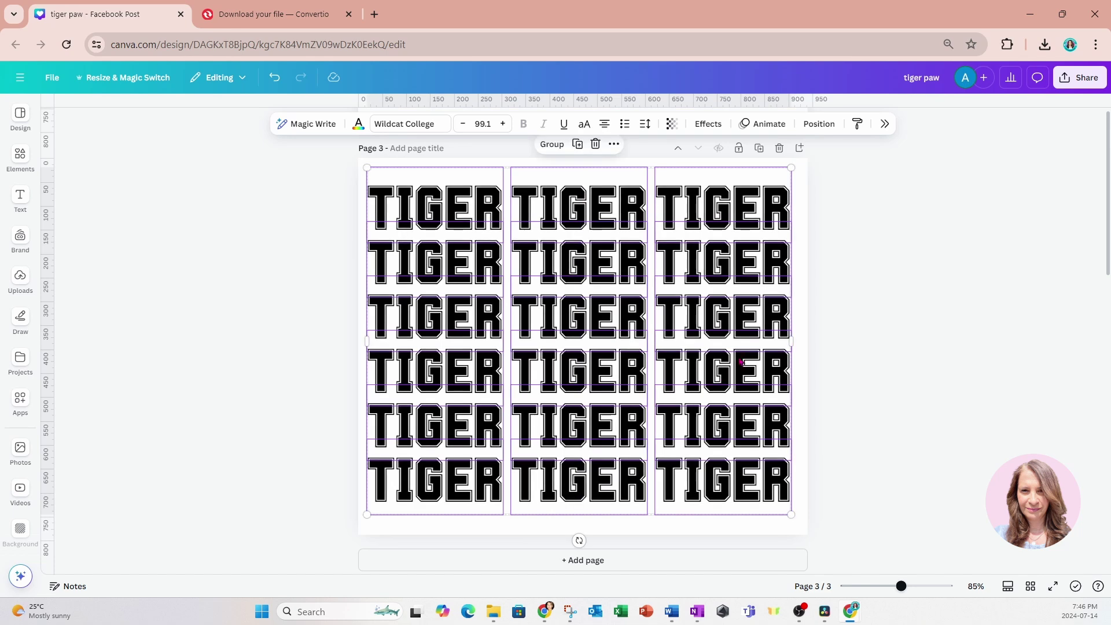
left_click(854, 242)
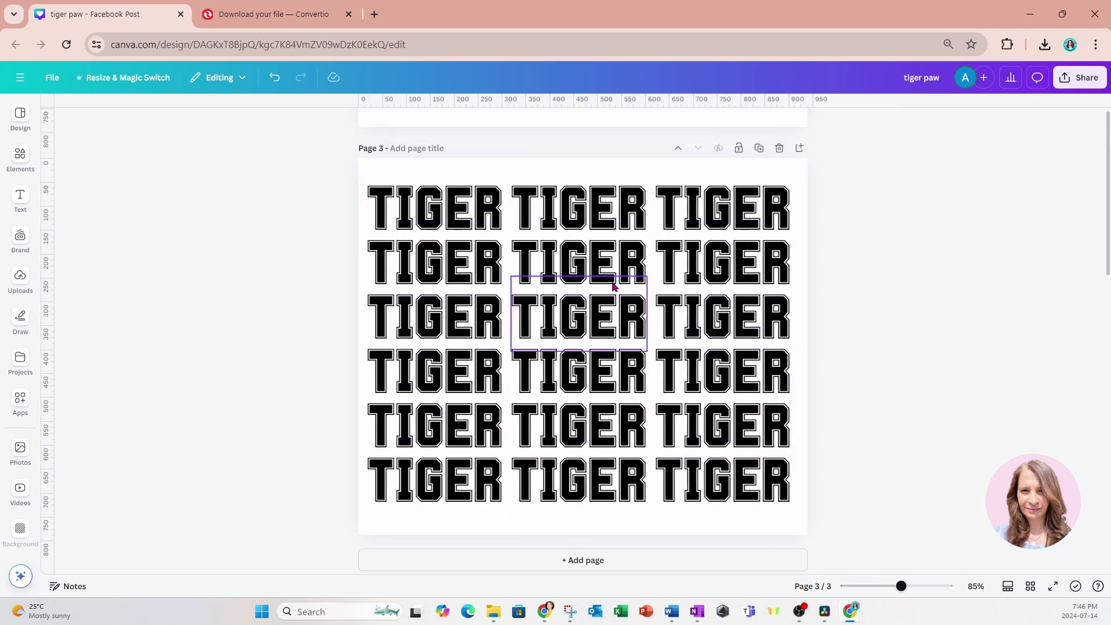
- Duplicate page 3 and recolor all the TIGER text on the new page 4 to the default orange
left_click(759, 149)
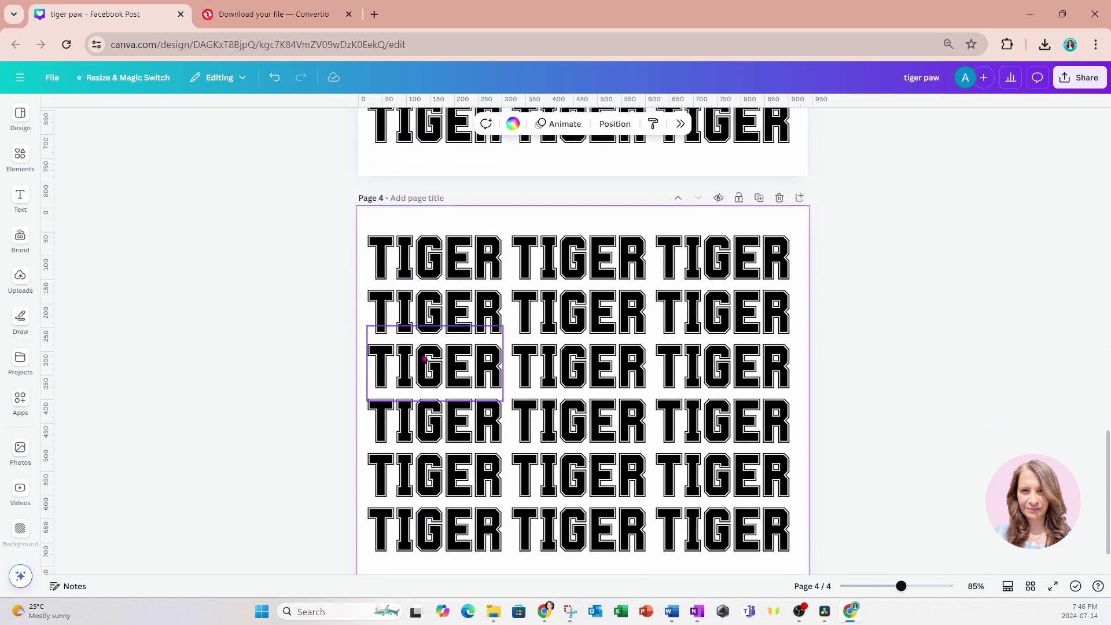
left_click_drag(294, 190, 843, 530)
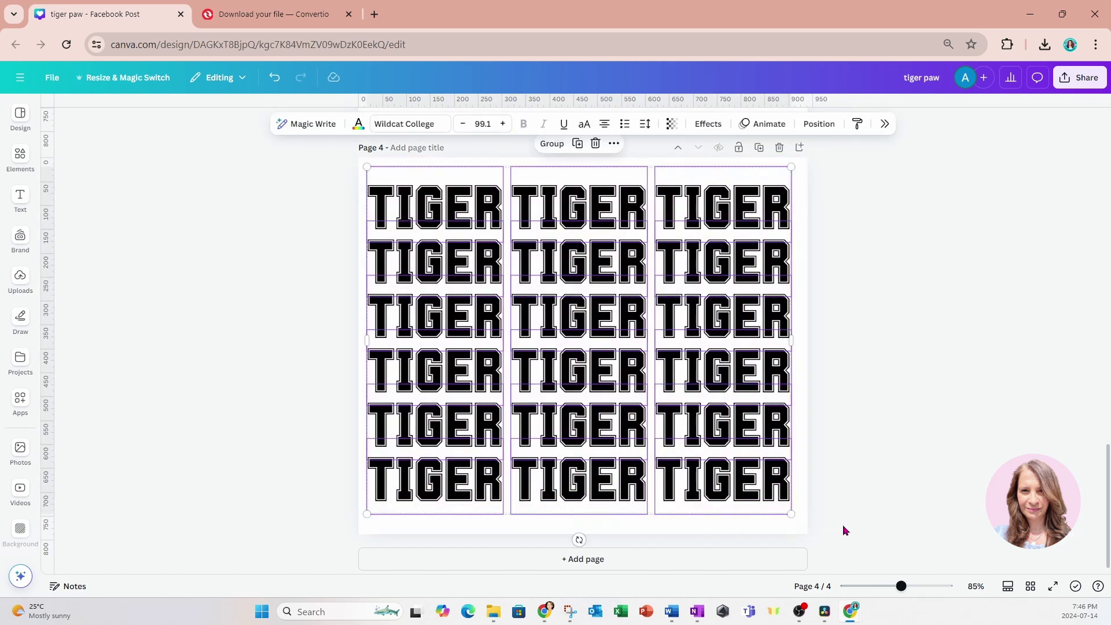
left_click(358, 124)
left_click(1080, 448)
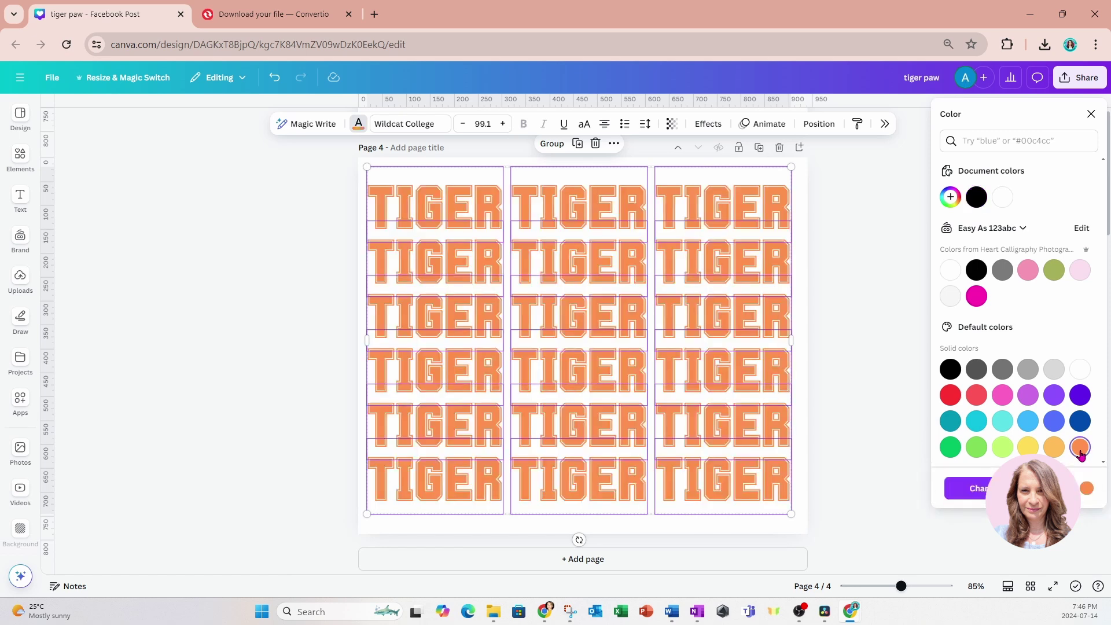
left_click(873, 248)
left_click(873, 249)
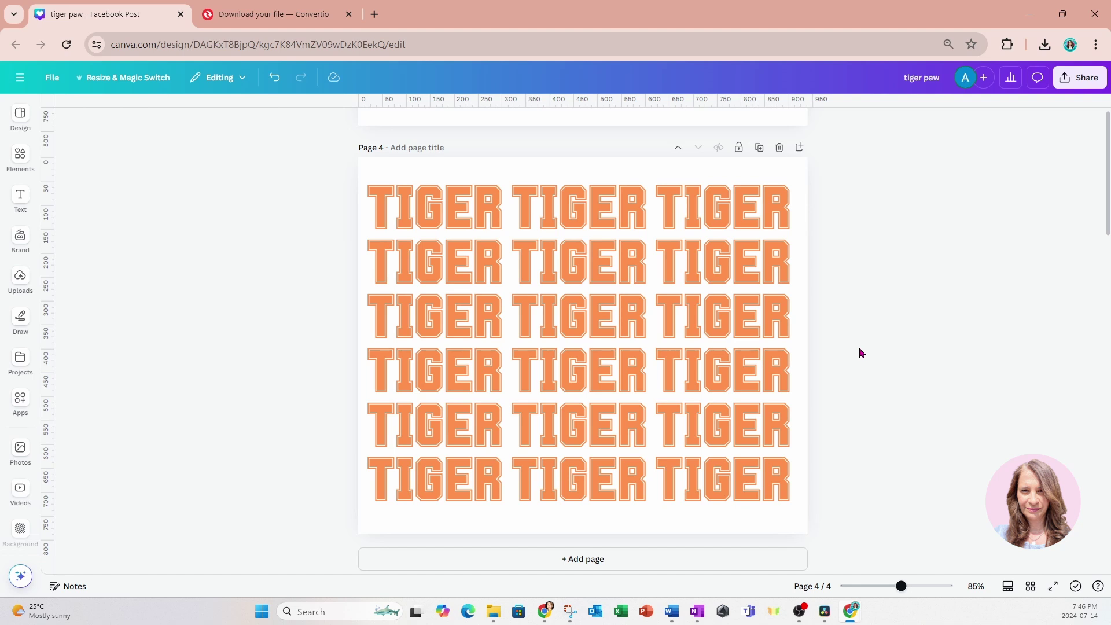
- Download only page 3, the black TIGER text, as a PNG
scroll(859, 352, "up", 3)
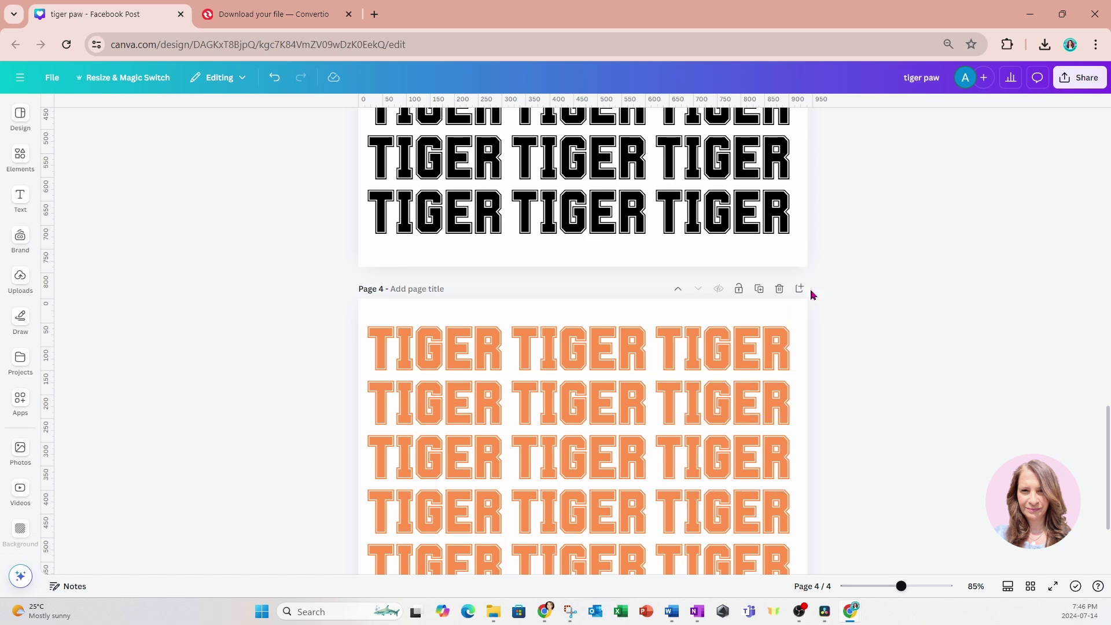
left_click(1086, 80)
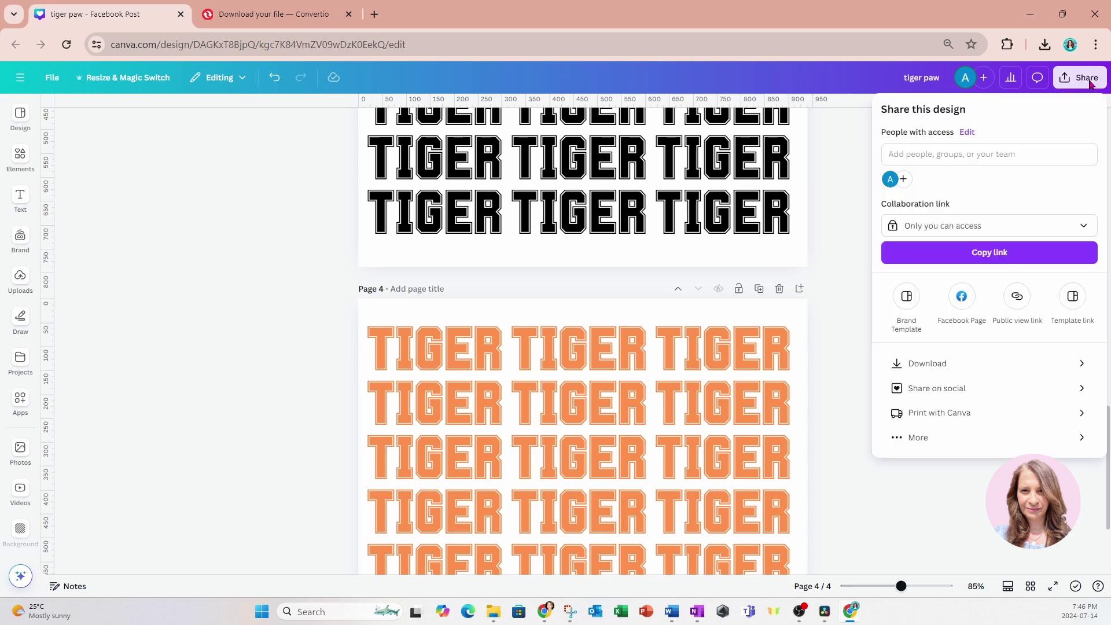
left_click(941, 364)
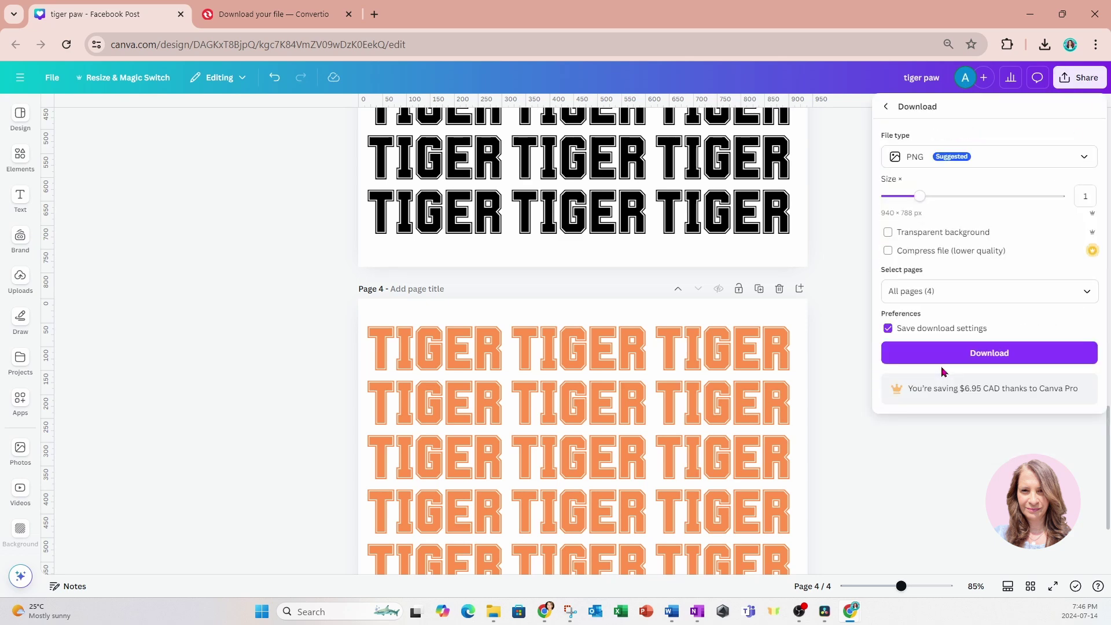
left_click(1086, 291)
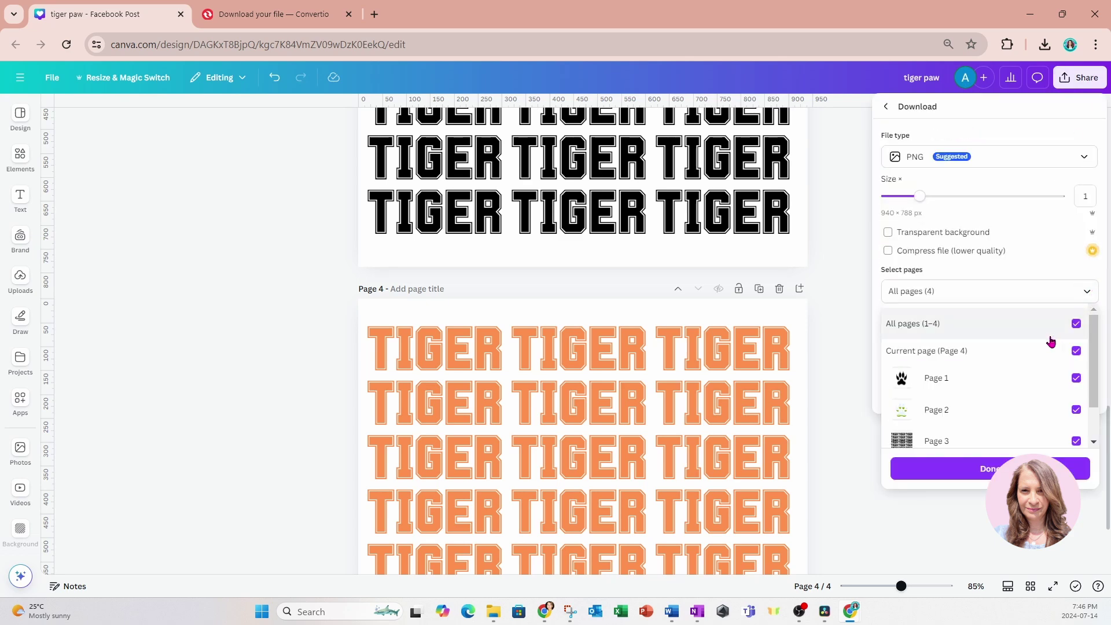
scroll(1047, 341, "down", 1)
scroll(1073, 352, "up", 2)
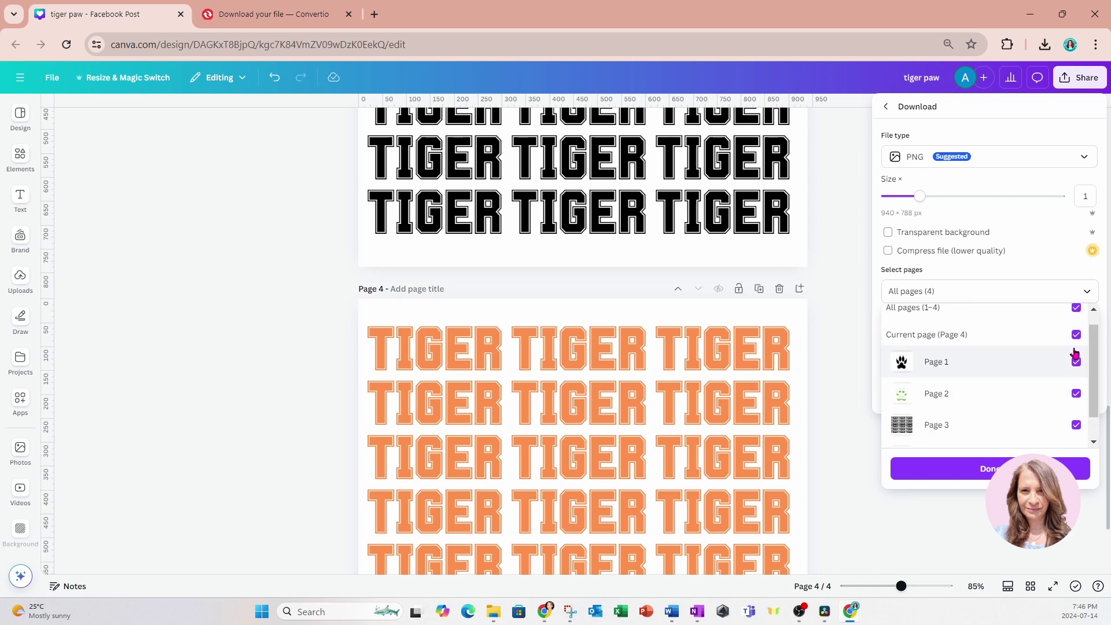
left_click(1076, 324)
scroll(1078, 376, "down", 1)
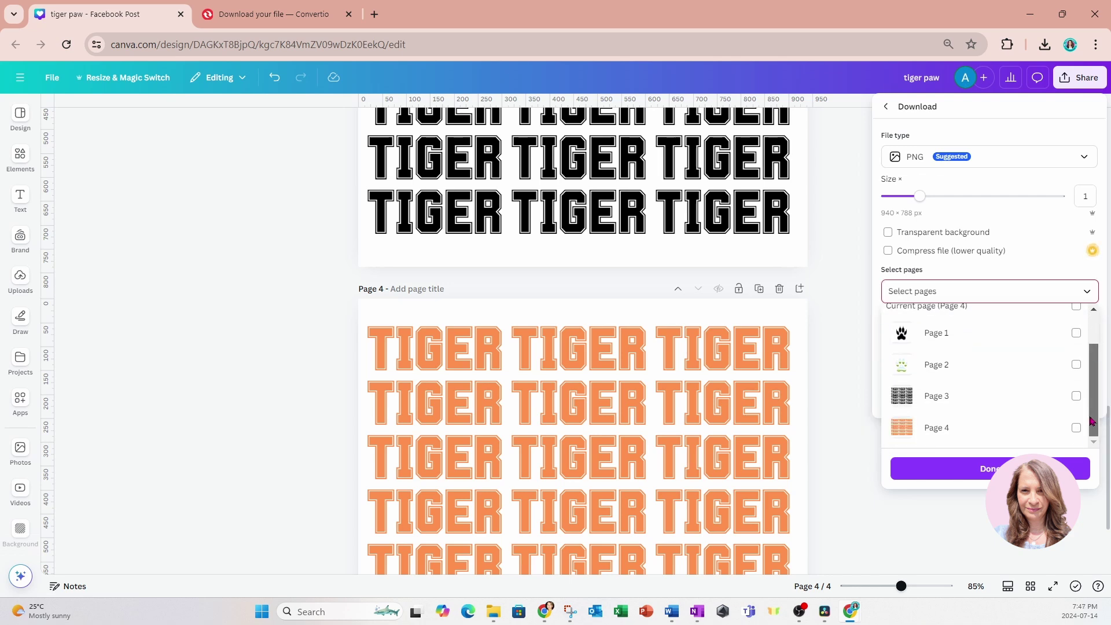
left_click(1077, 399)
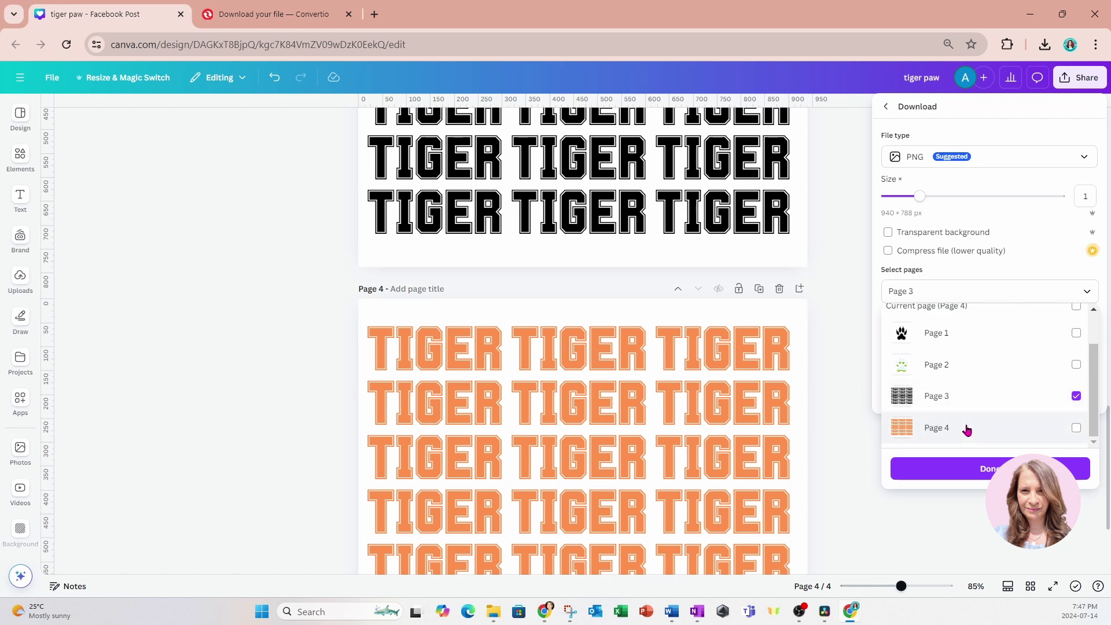
left_click(962, 472)
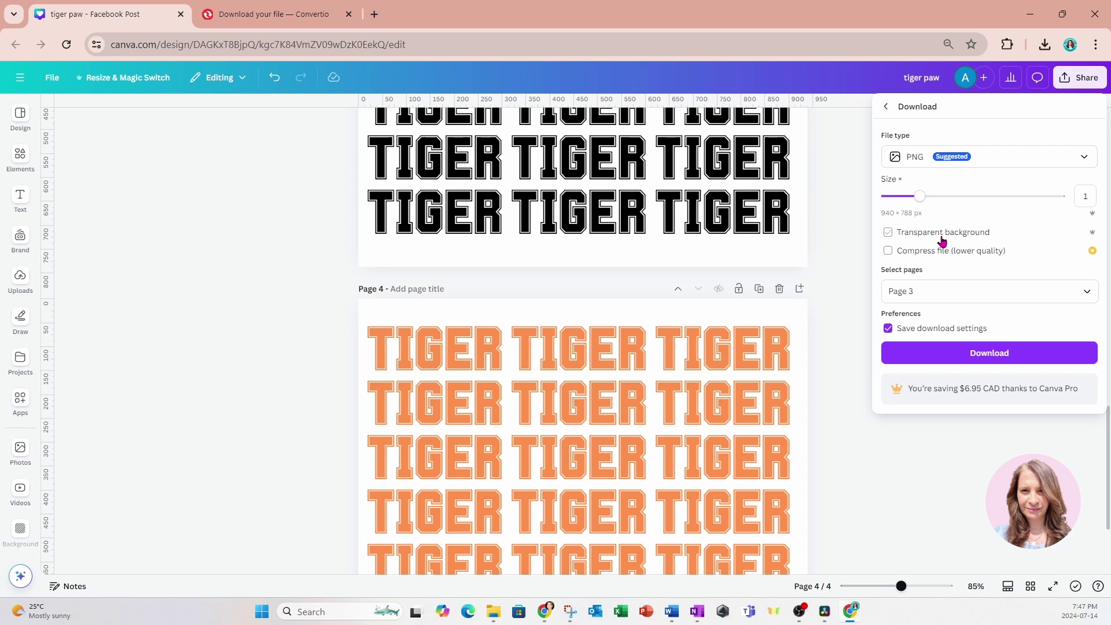
left_click(956, 355)
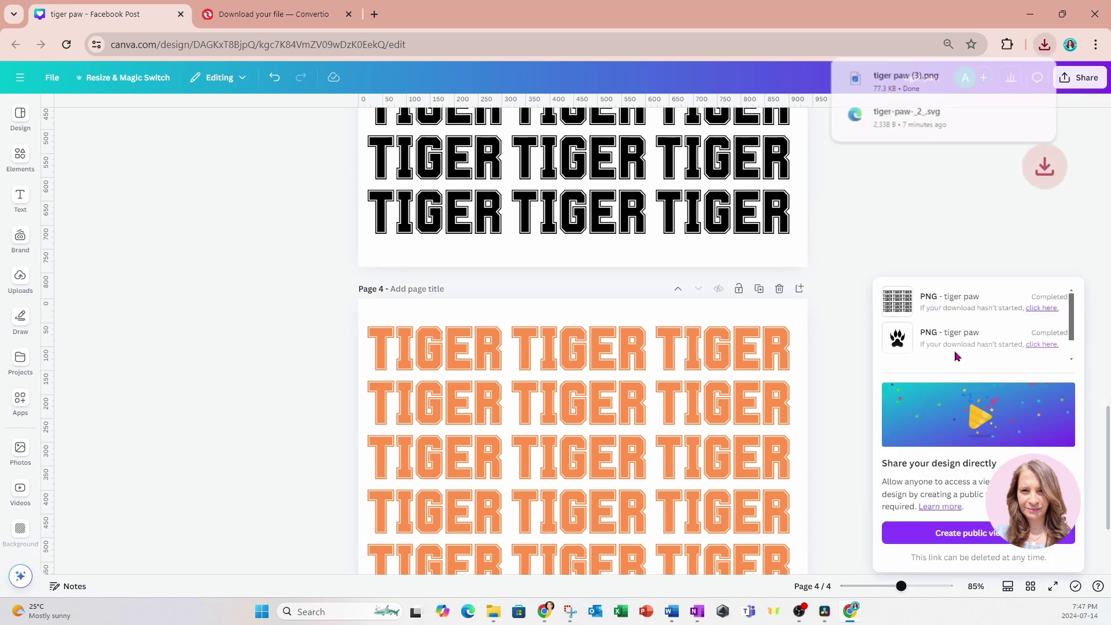
left_click(977, 226)
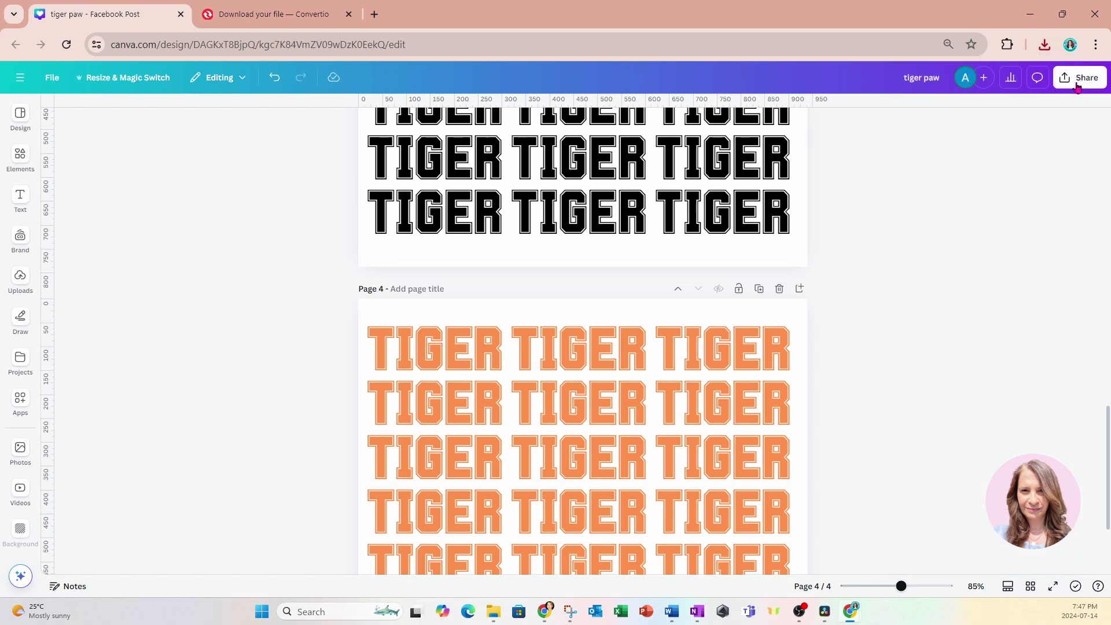
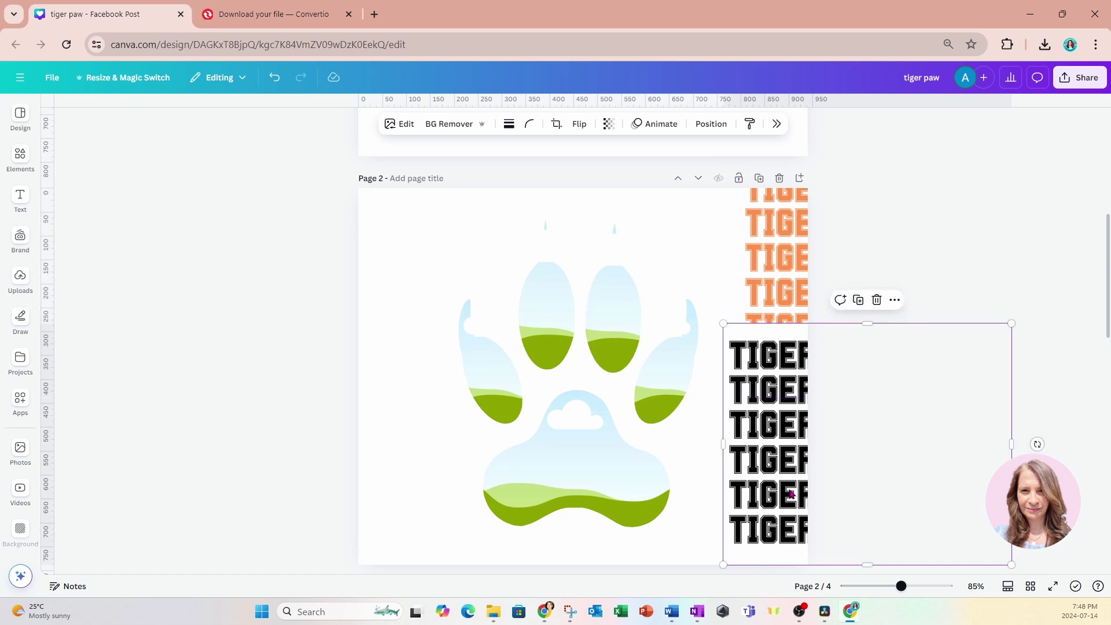
- Move the black TIGER image behind the paw frame on page 2 and enlarge it to fill the page
left_click_drag(790, 493, 777, 483)
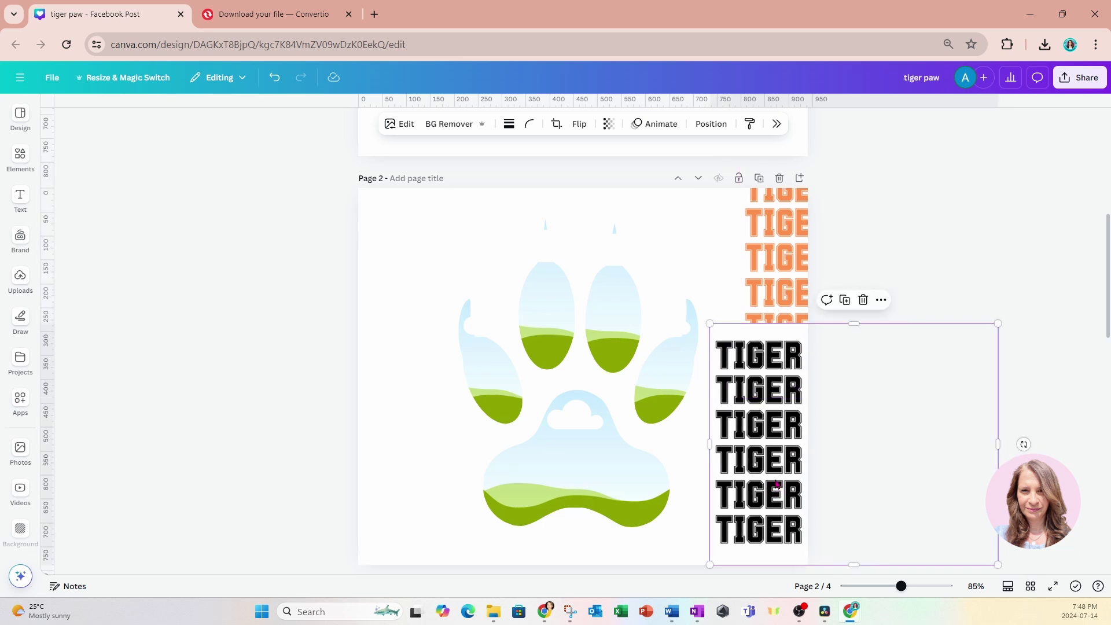
left_click(711, 124)
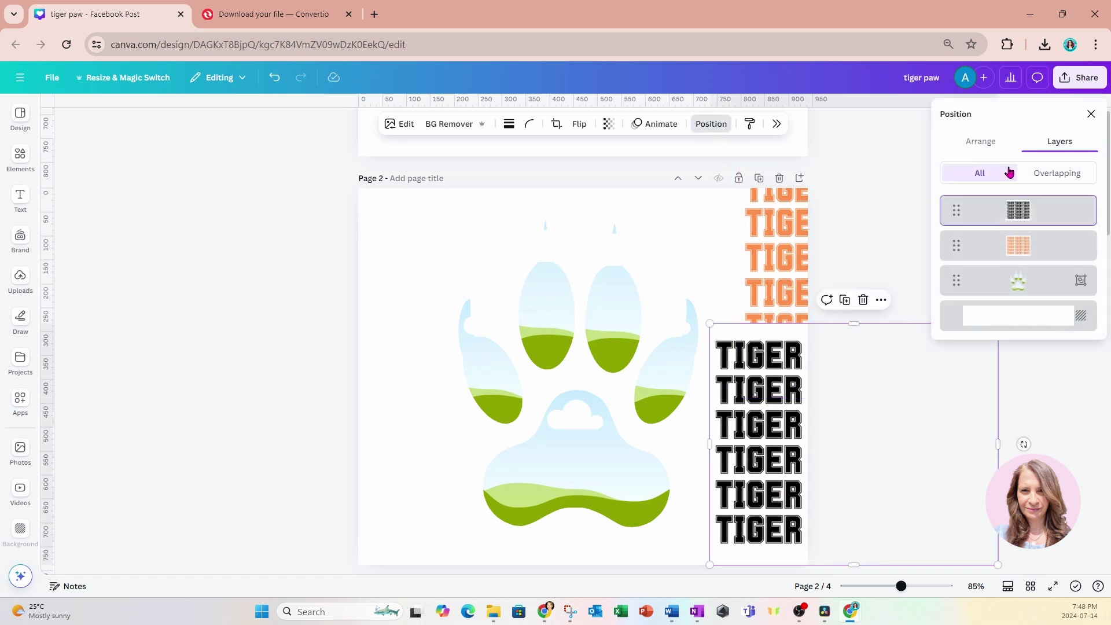
left_click_drag(1036, 215, 1036, 302)
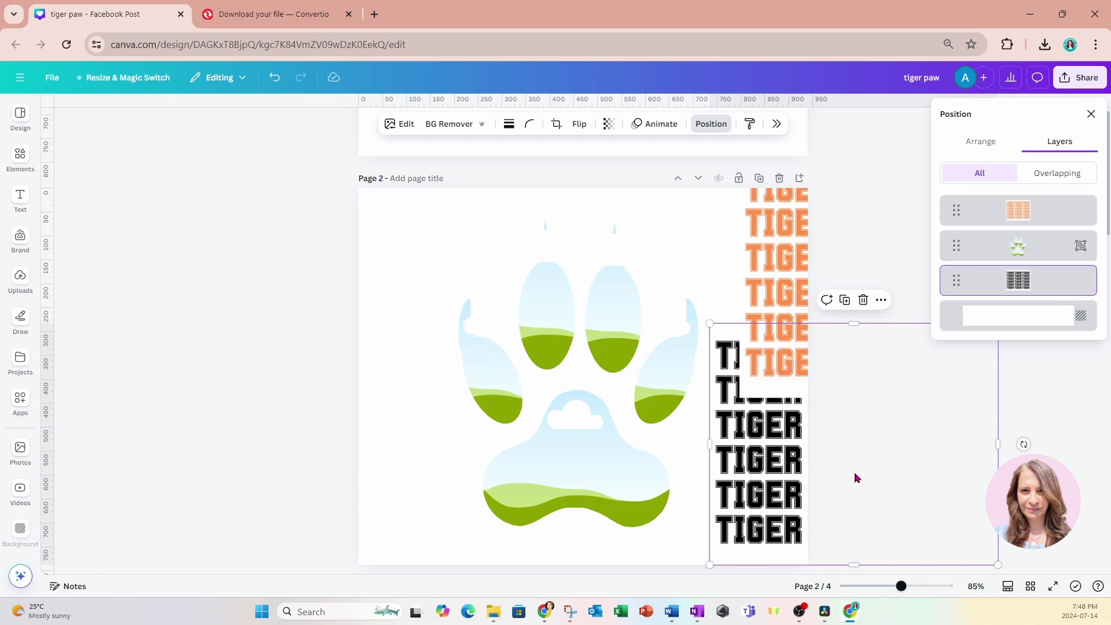
left_click_drag(857, 477, 503, 336)
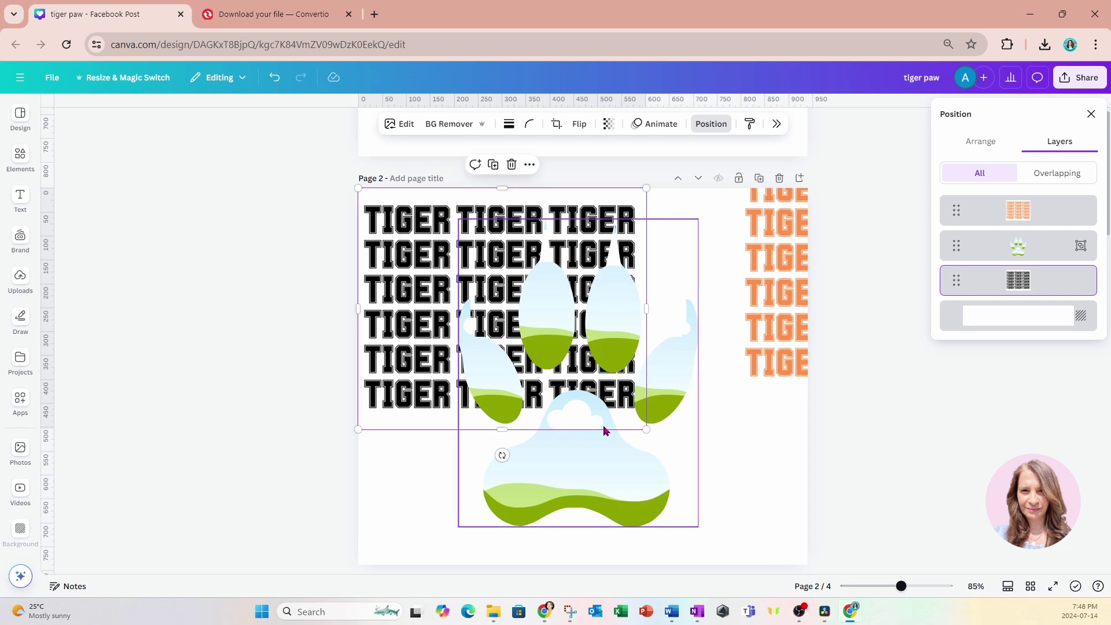
left_click_drag(646, 430, 817, 558)
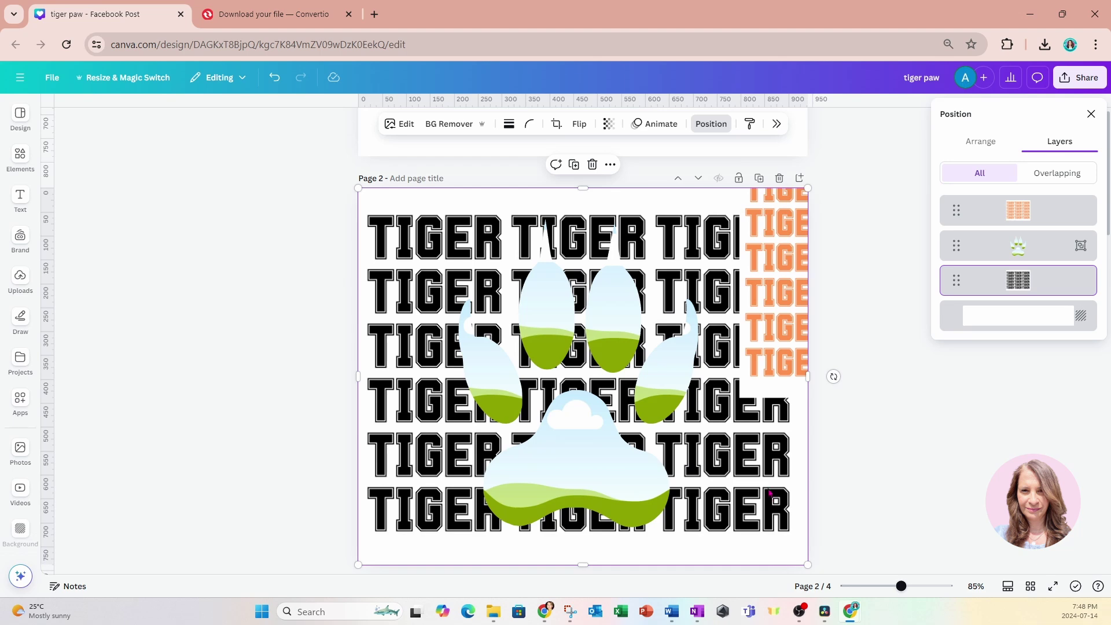
- Shrink the grouped paw frame slightly from two opposite corners, keeping it centred over the black TIGER text
left_click(1000, 248)
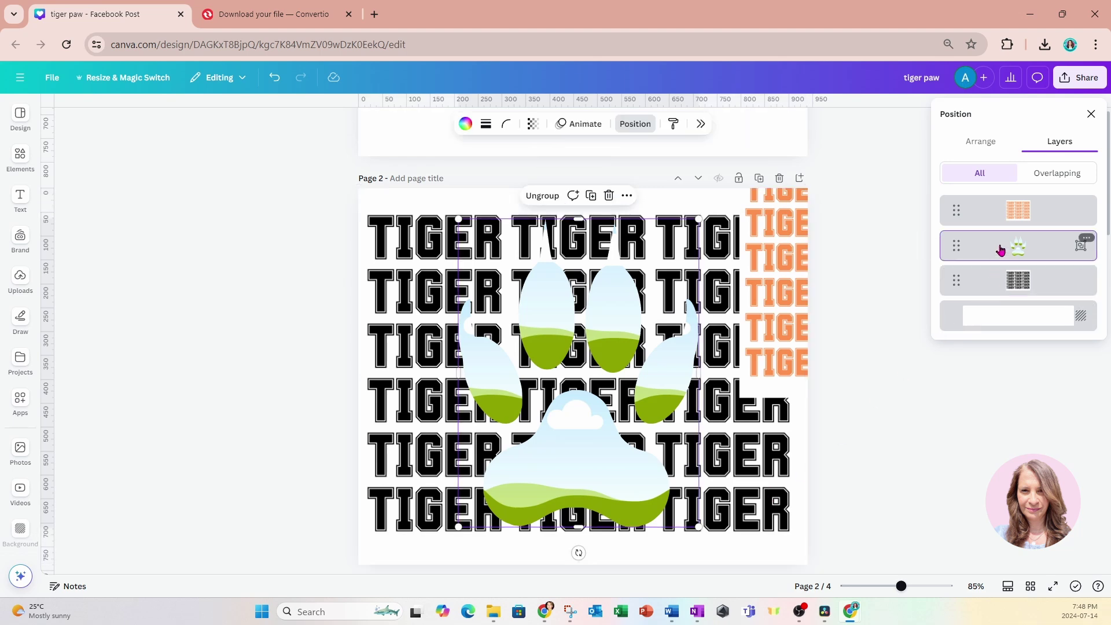
left_click(781, 492)
left_click(990, 249)
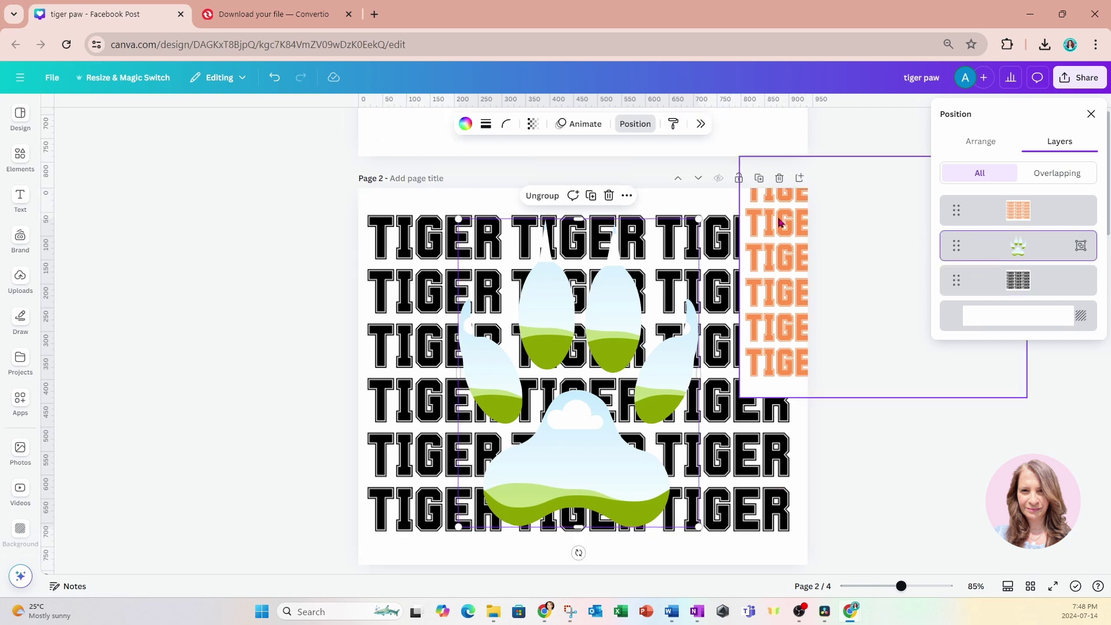
mouse_move(700, 216)
left_mouse_down()
mouse_move(708, 234)
mouse_move(697, 243)
mouse_move(688, 234)
left_mouse_up()
left_click_drag(459, 527, 483, 499)
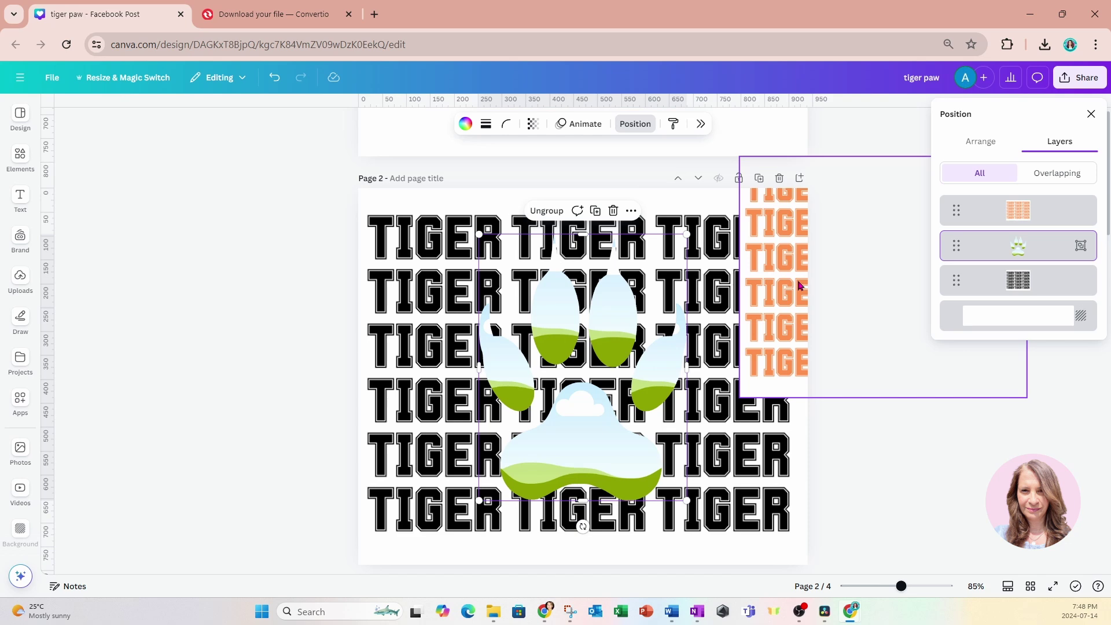
- Duplicate the orange TIGER image four times and fill the paw's four toe frames and pad frame with the copies
left_click_drag(799, 285, 754, 377)
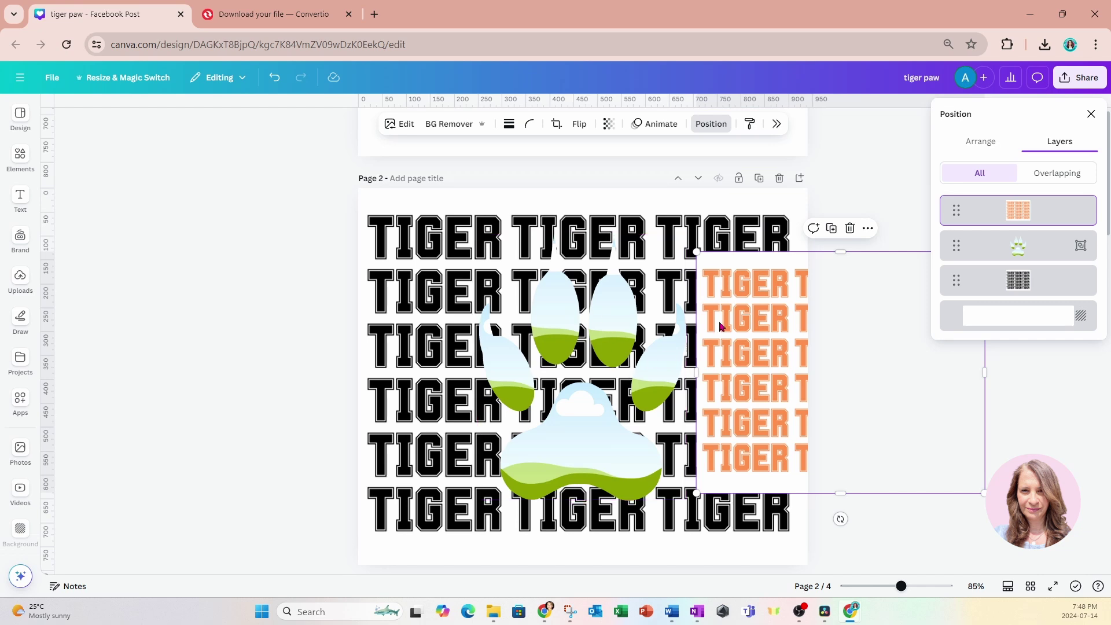
left_click(831, 229)
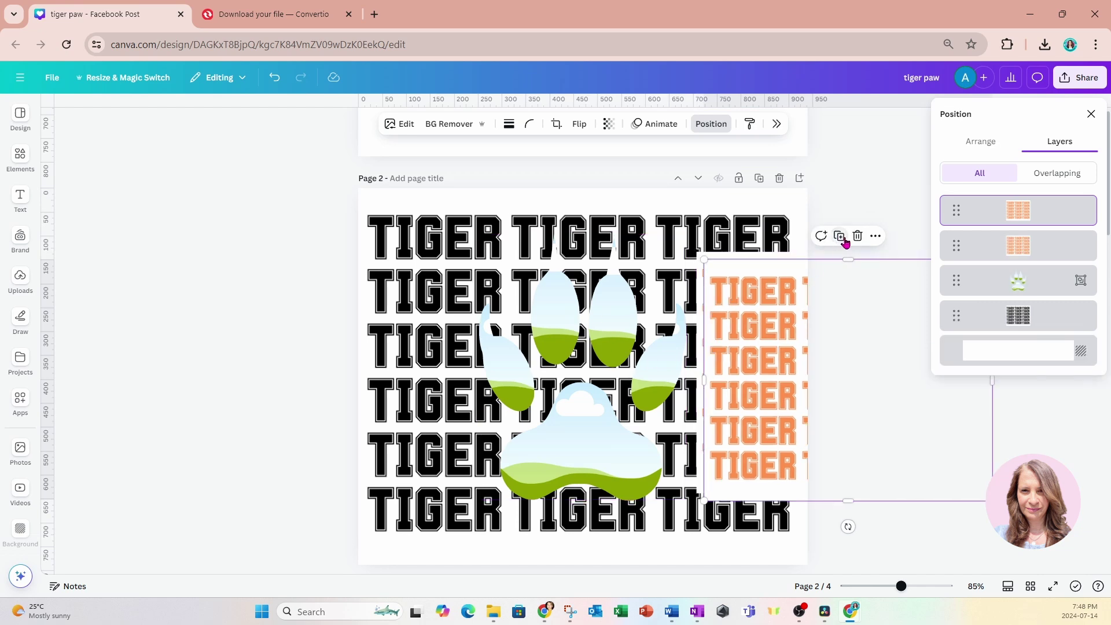
left_click(838, 236)
left_click(847, 244)
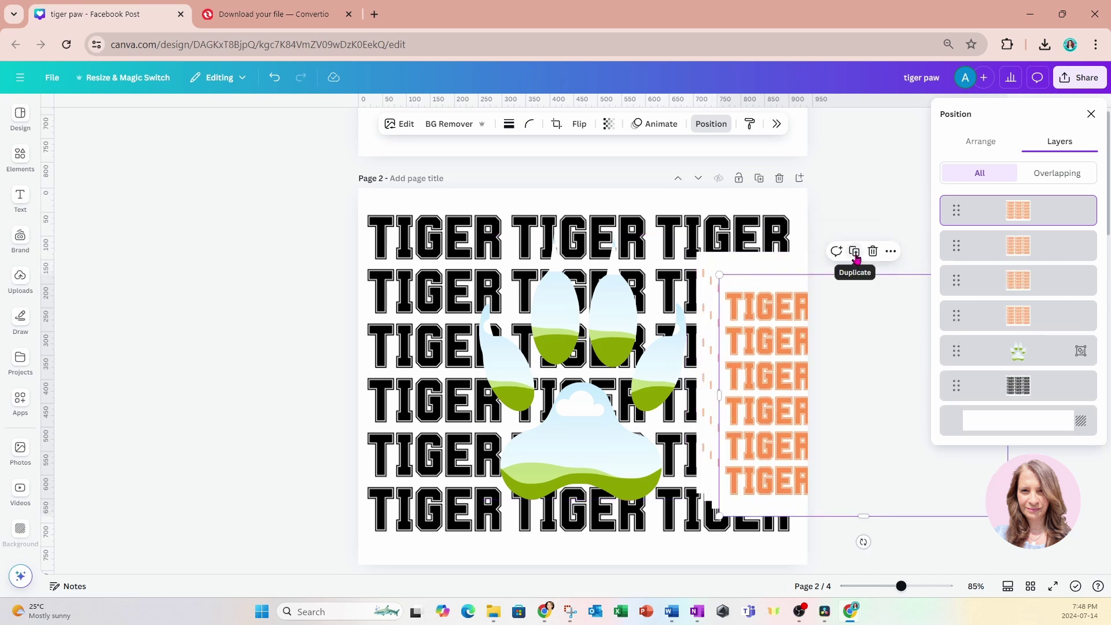
left_click(855, 252)
left_click_drag(783, 369, 520, 377)
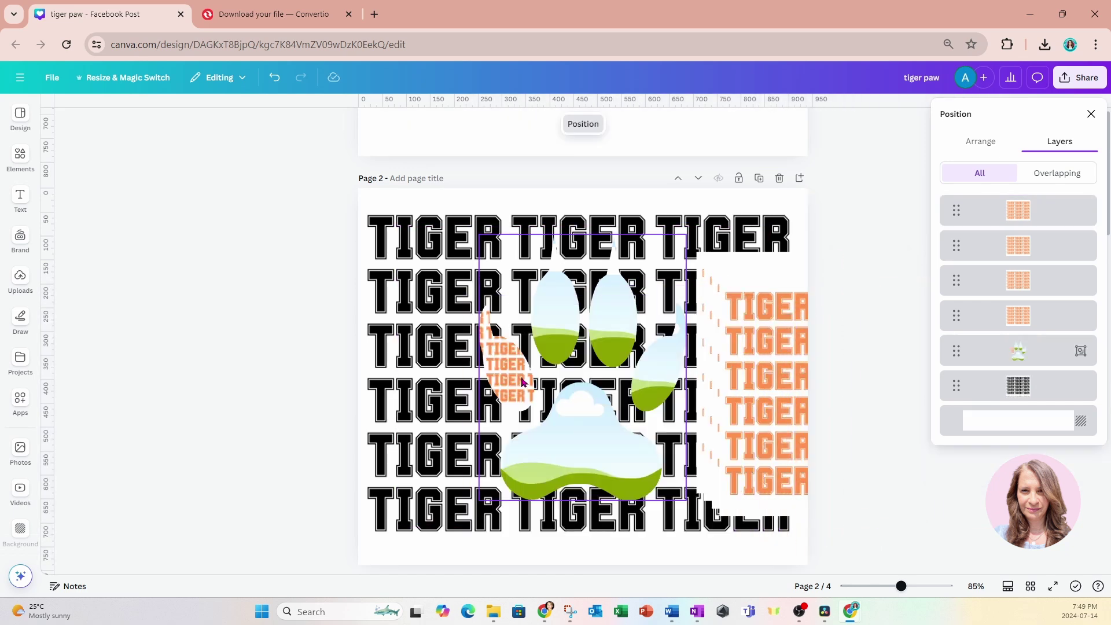
left_click_drag(738, 381, 571, 451)
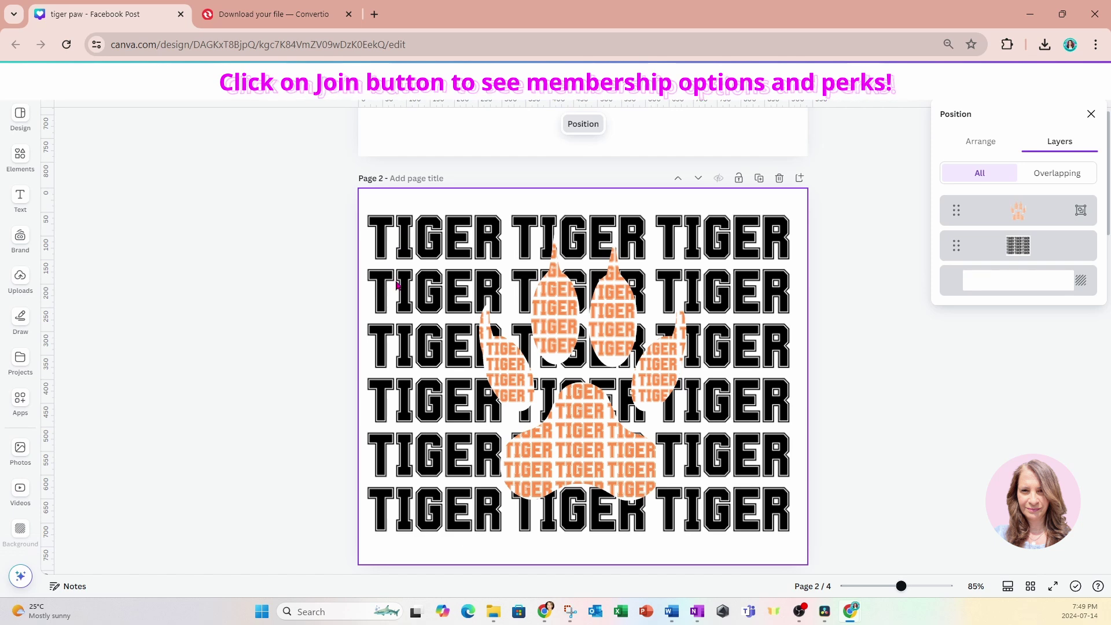
- Enlarge the orange TIGER image inside the outer left toe frame to page size so it lines up with the black text
double_click(513, 374)
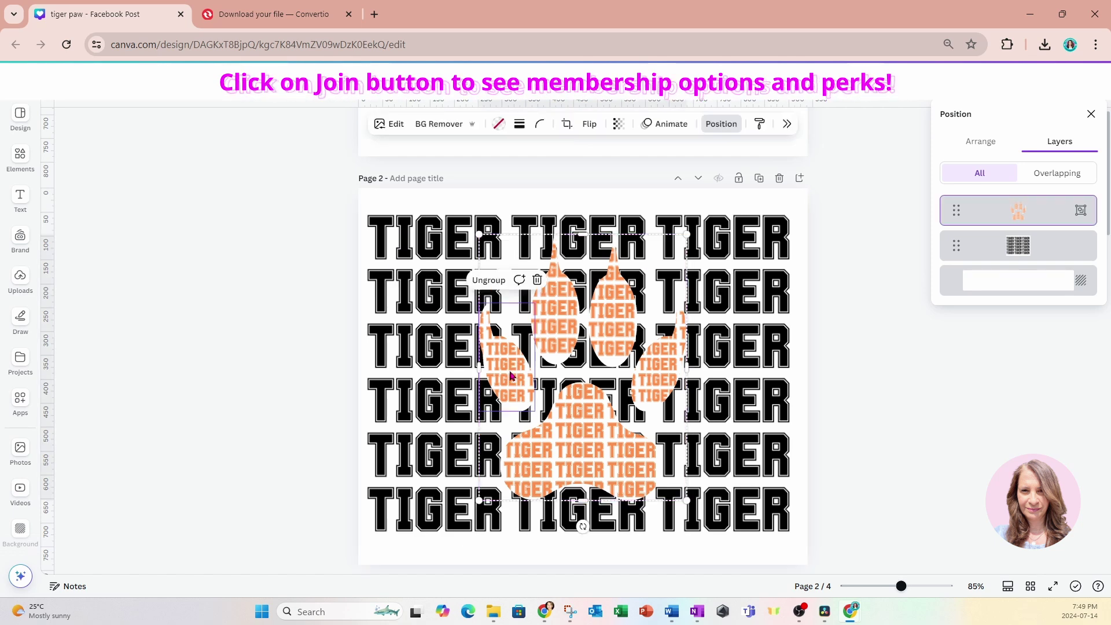
left_click_drag(454, 309, 389, 224)
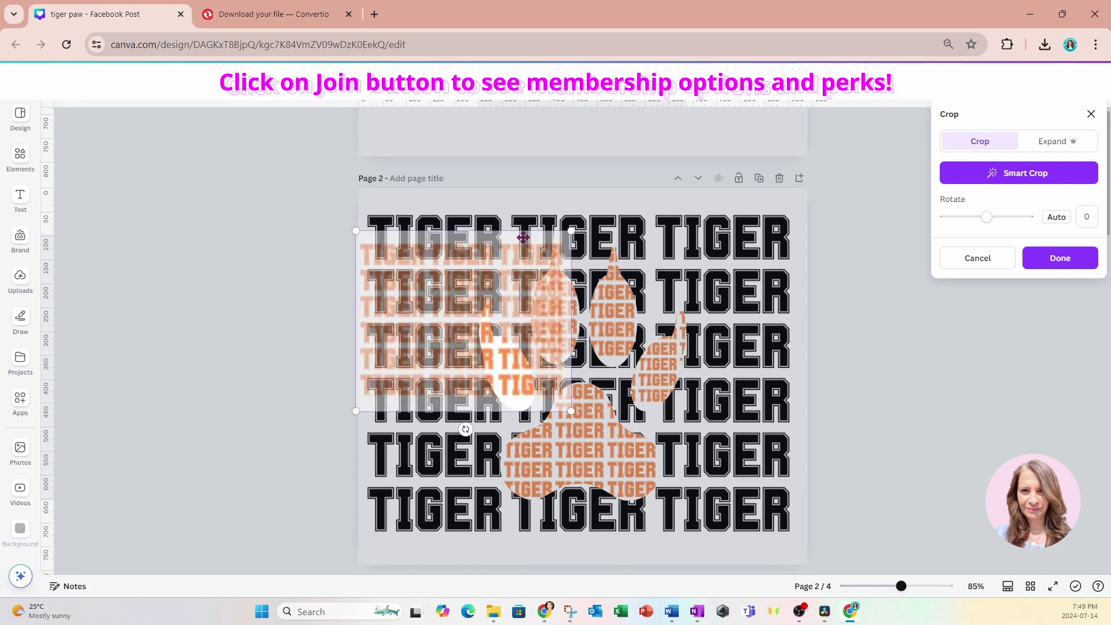
left_click_drag(573, 232, 627, 185)
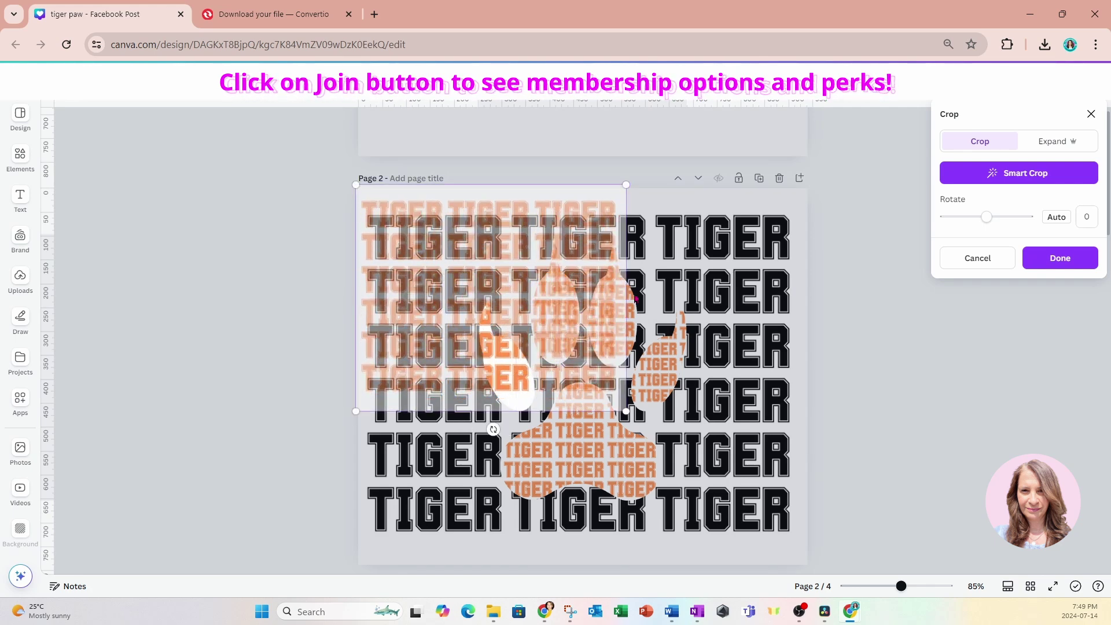
left_click_drag(628, 412, 804, 562)
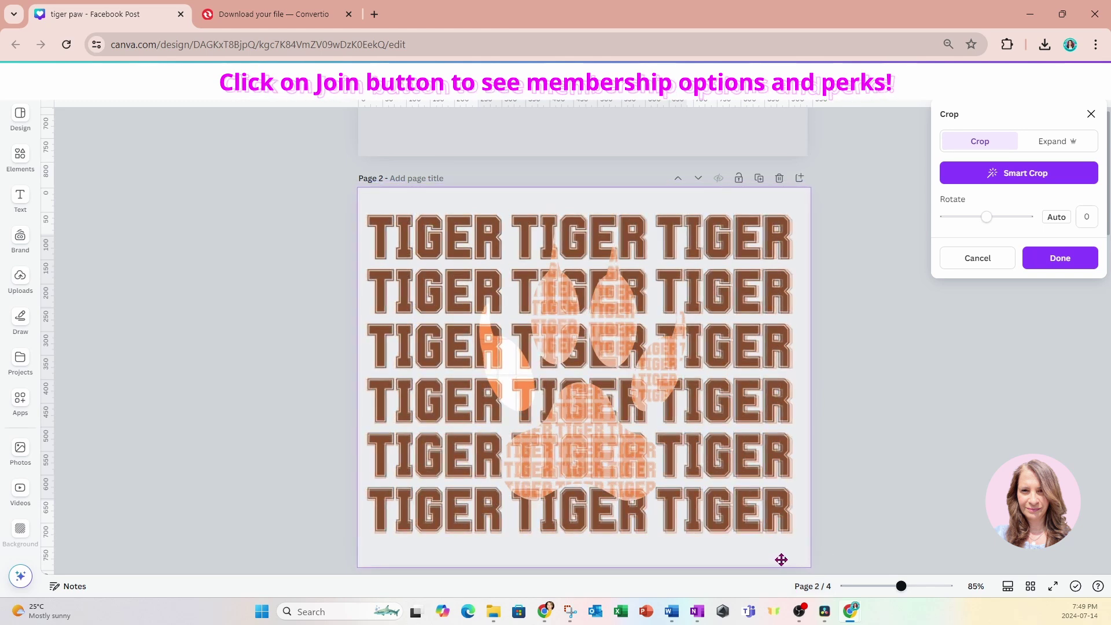
left_click(885, 374)
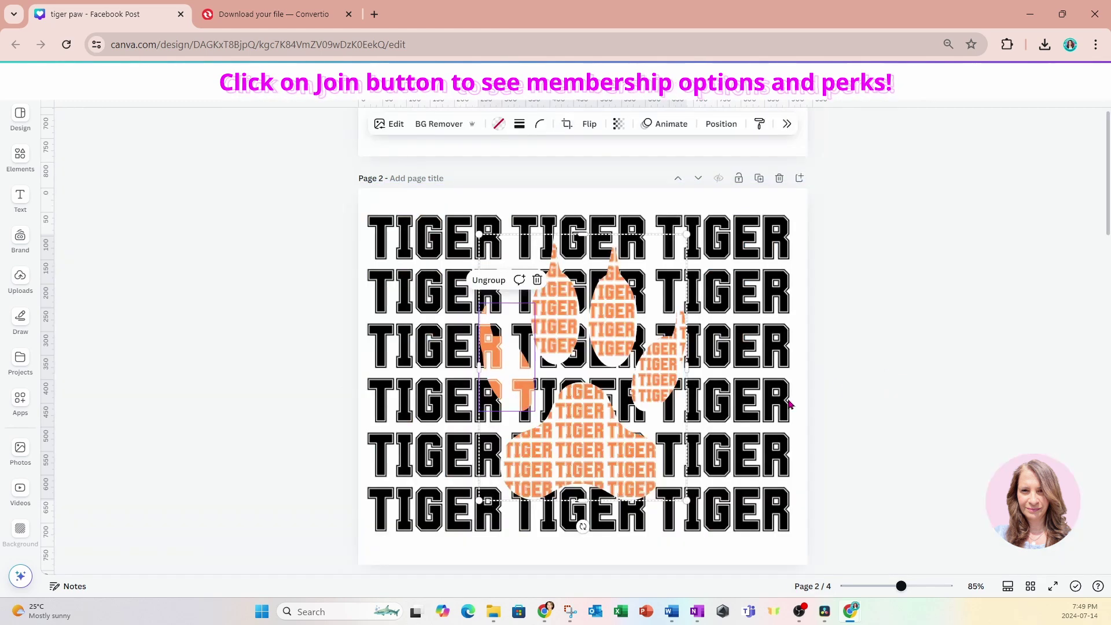
- Enlarge the orange TIGER image inside the inner left toe frame to page size, matching the black text
double_click(560, 318)
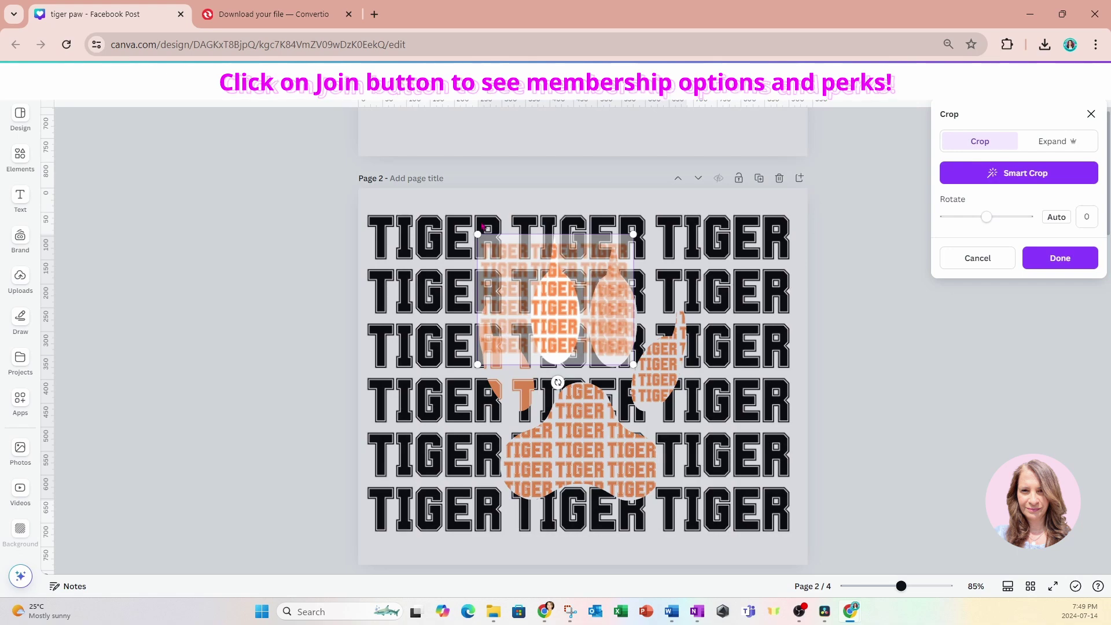
left_click_drag(477, 234, 423, 189)
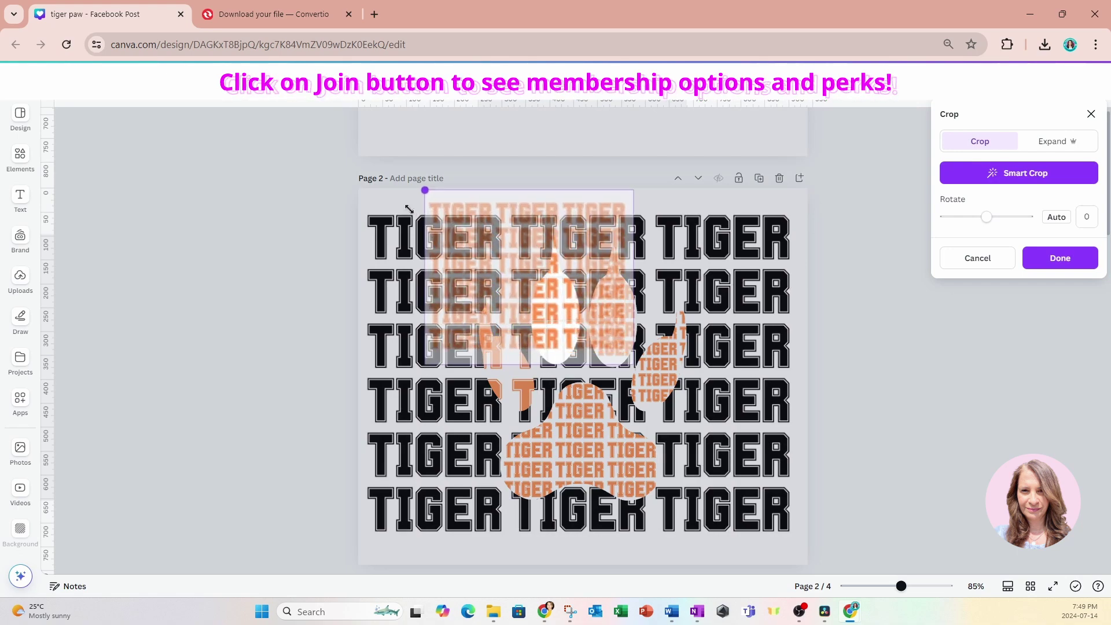
left_click_drag(632, 364, 774, 545)
key("Return")
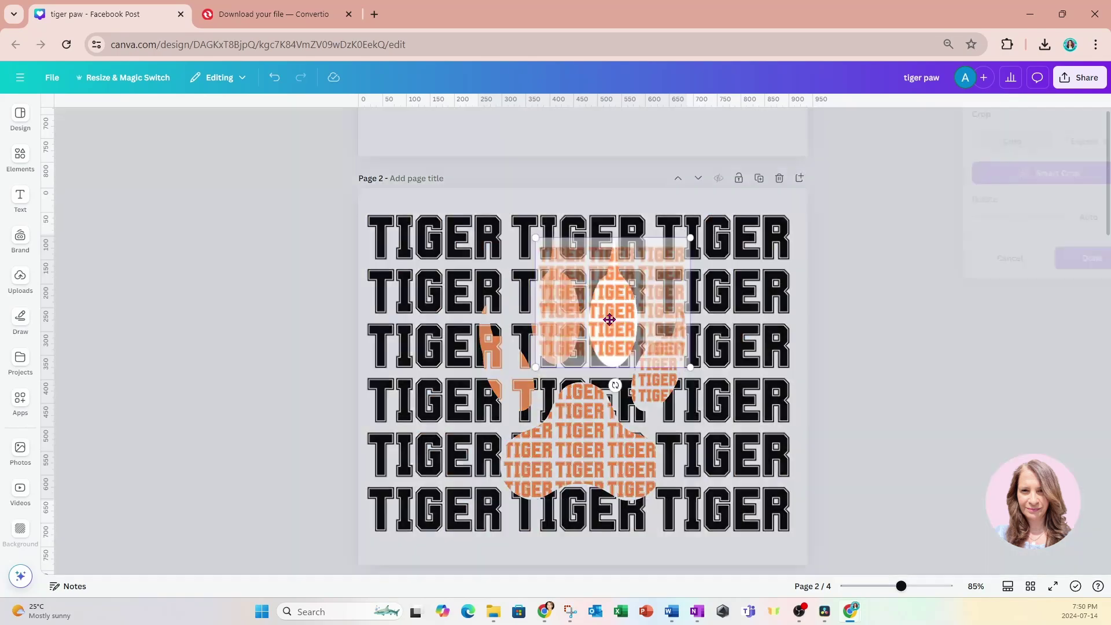
- Enlarge the orange TIGER images inside the inner right and outer right toe frames to page size, aligned with the black text
double_click(578, 520)
mouse_move(357, 566)
left_mouse_down()
mouse_move(467, 465)
mouse_move(355, 561)
left_mouse_up()
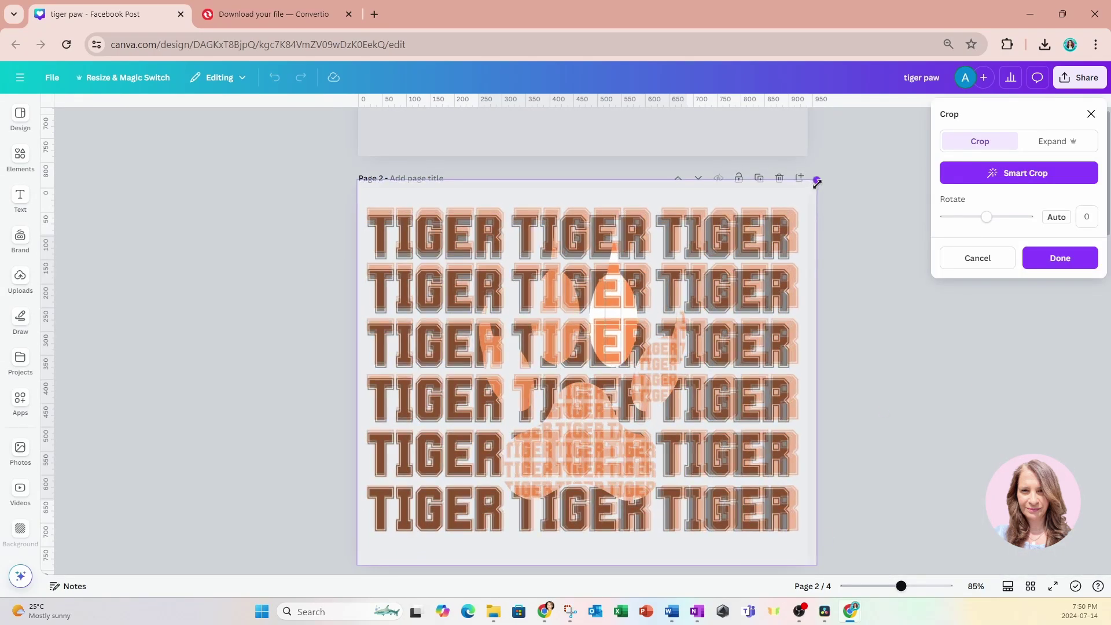
left_click(856, 339)
double_click(515, 265)
left_click_drag(724, 498, 806, 484)
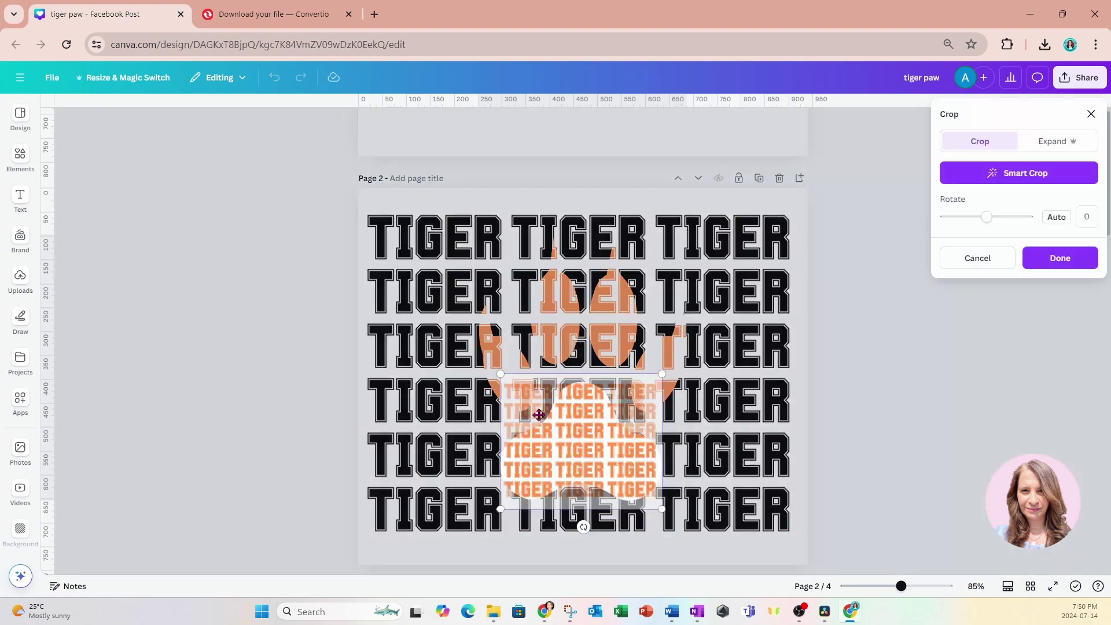
- Enlarge the orange TIGER image inside the paw's pad frame to page size, aligned with the black text
left_click_drag(579, 521, 359, 189)
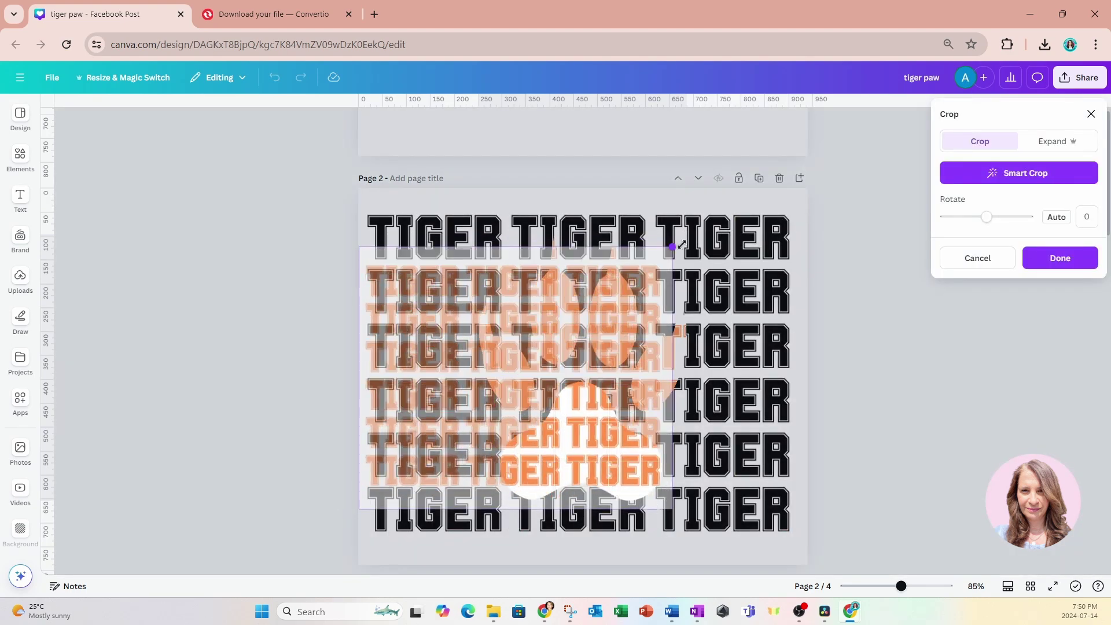
left_click_drag(662, 509, 806, 563)
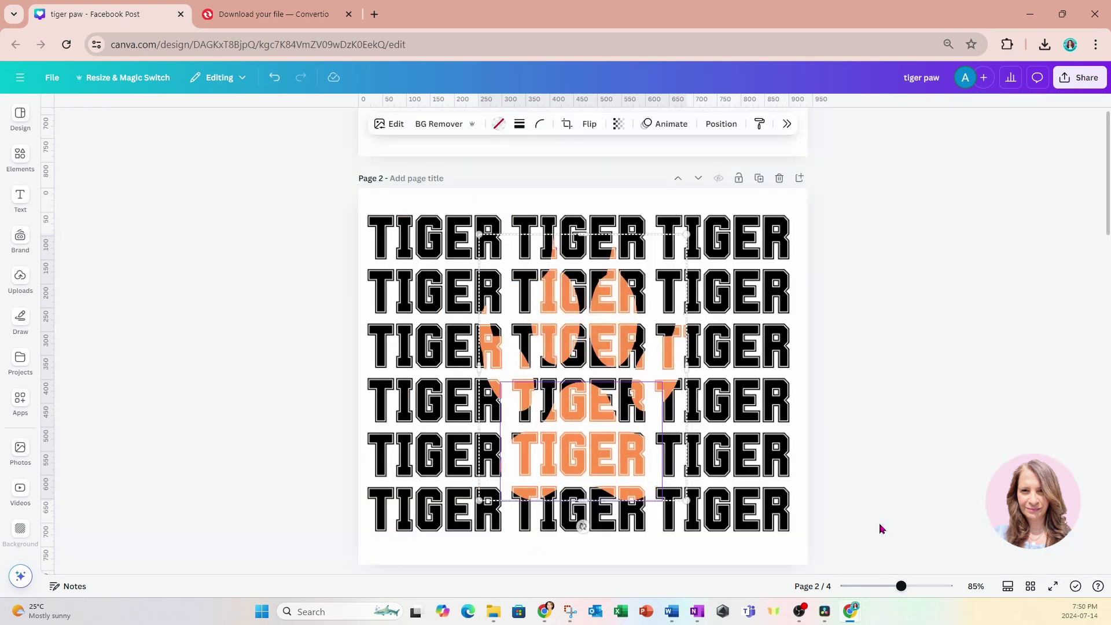
left_click(880, 527)
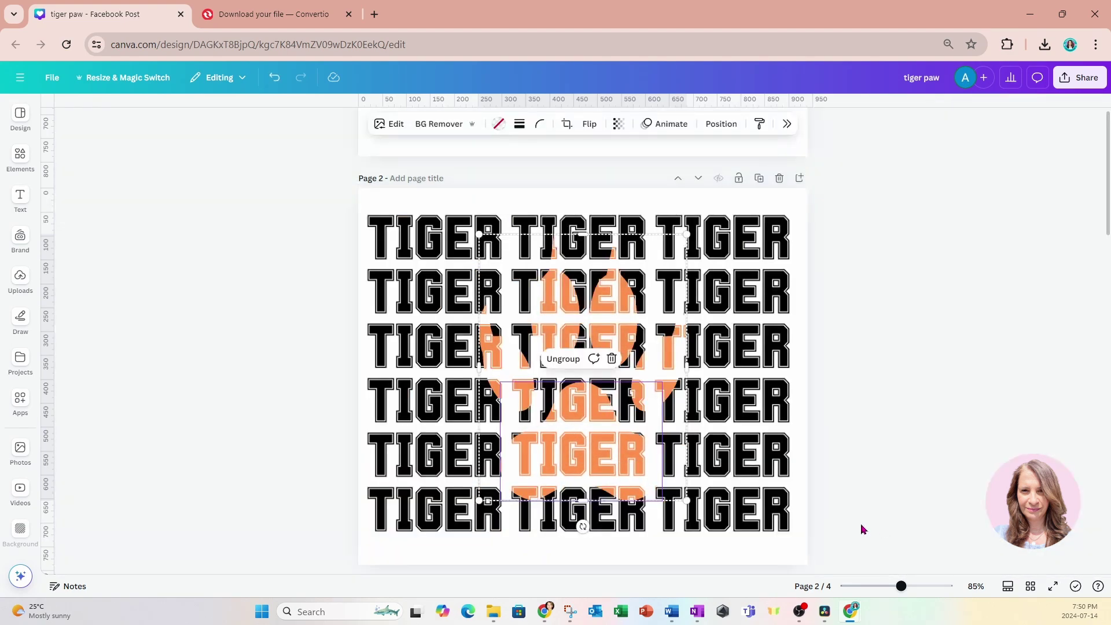
left_click(870, 450)
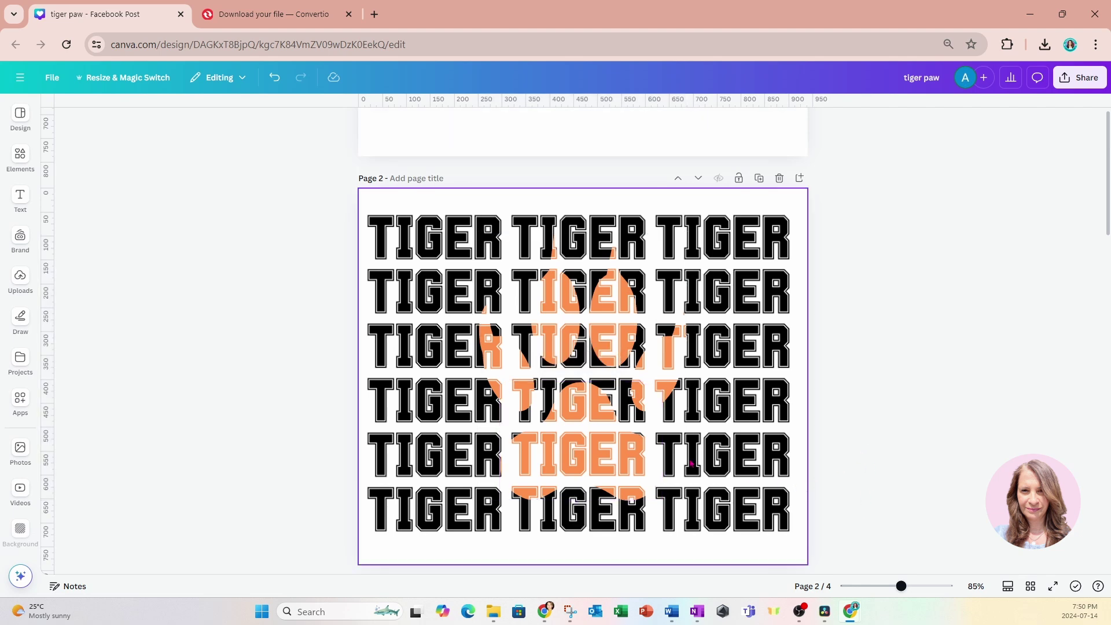
- Give the paw's pad frame a solid white border with a weight of 14
left_click(615, 462)
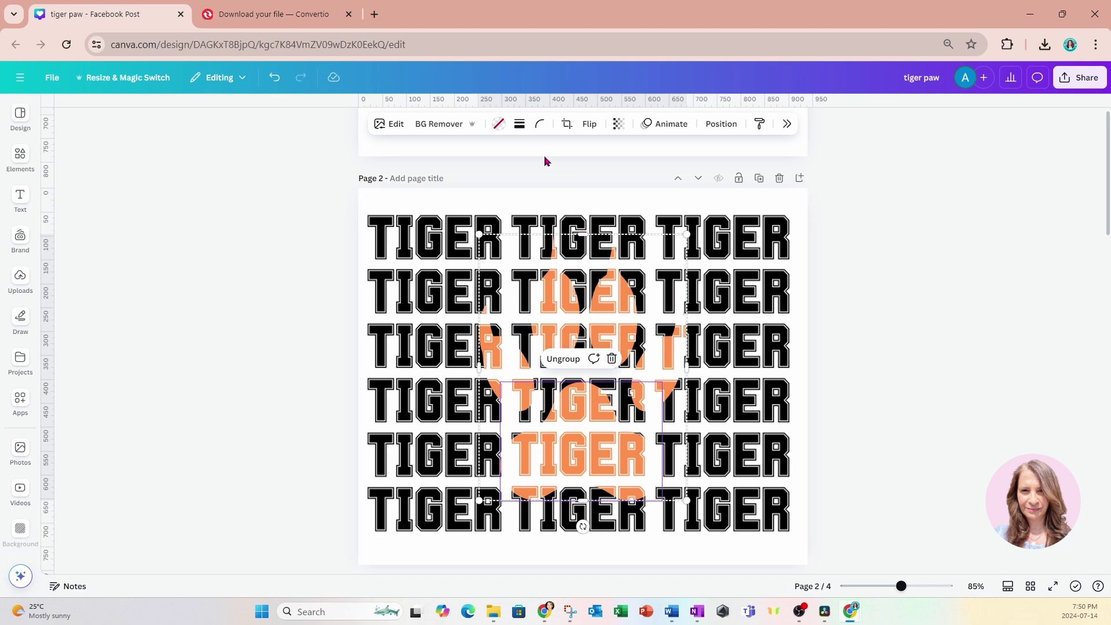
left_click(520, 125)
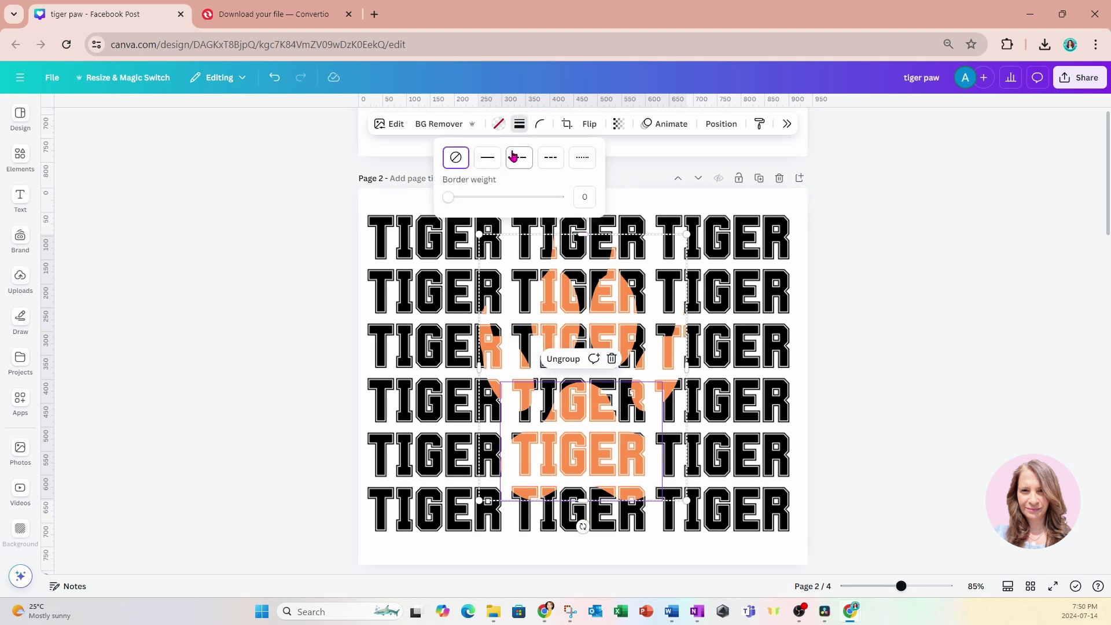
left_click(491, 158)
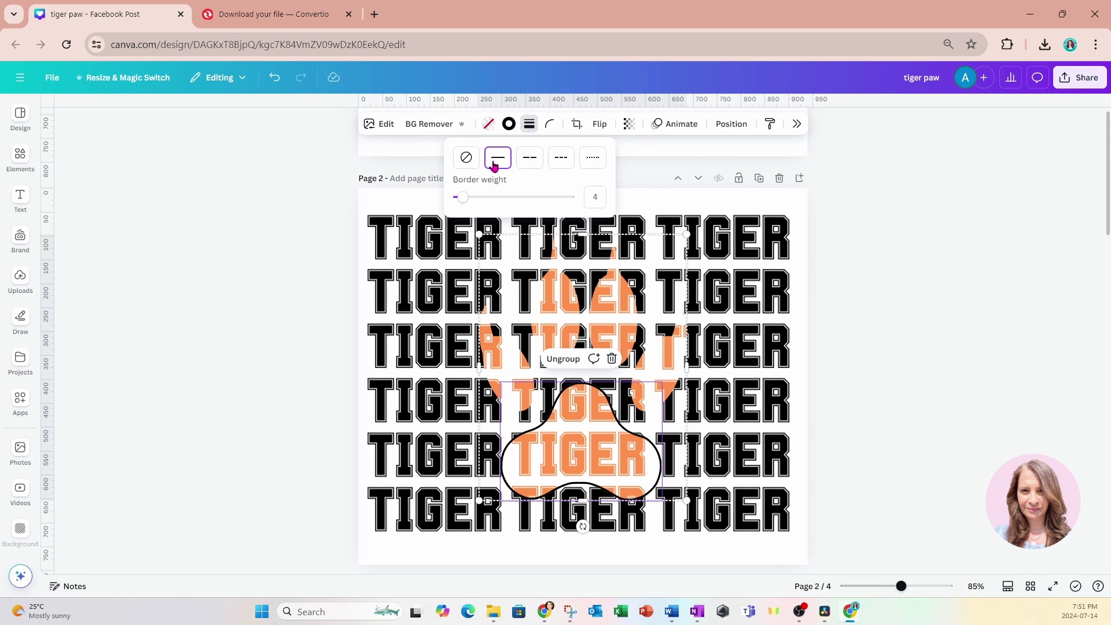
left_click(509, 124)
left_click(1021, 196)
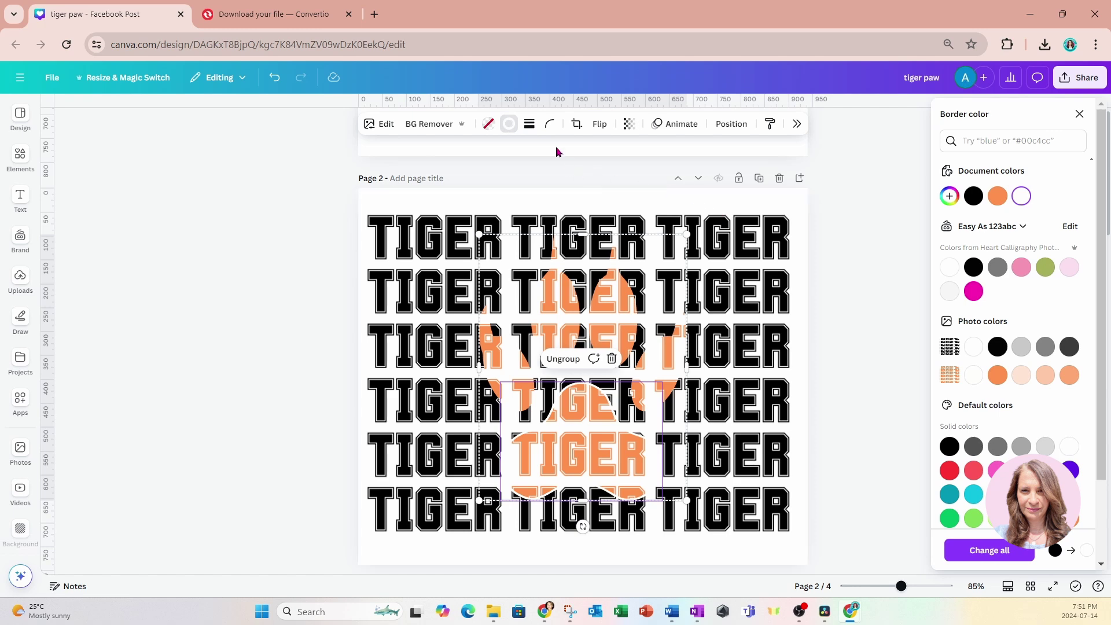
left_click(529, 125)
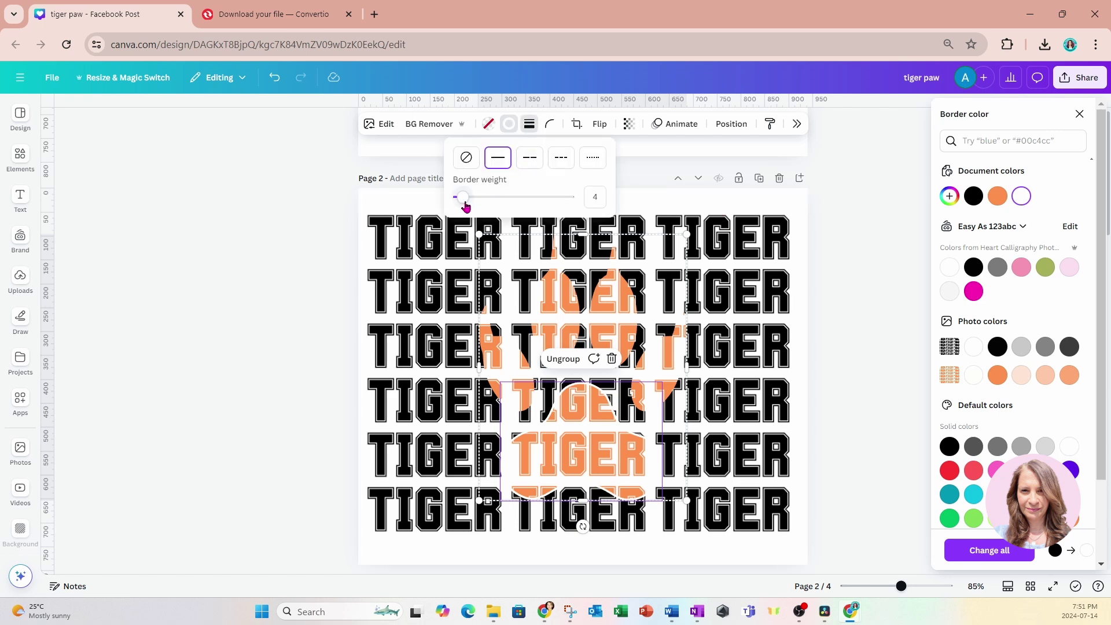
left_click_drag(463, 198, 475, 207)
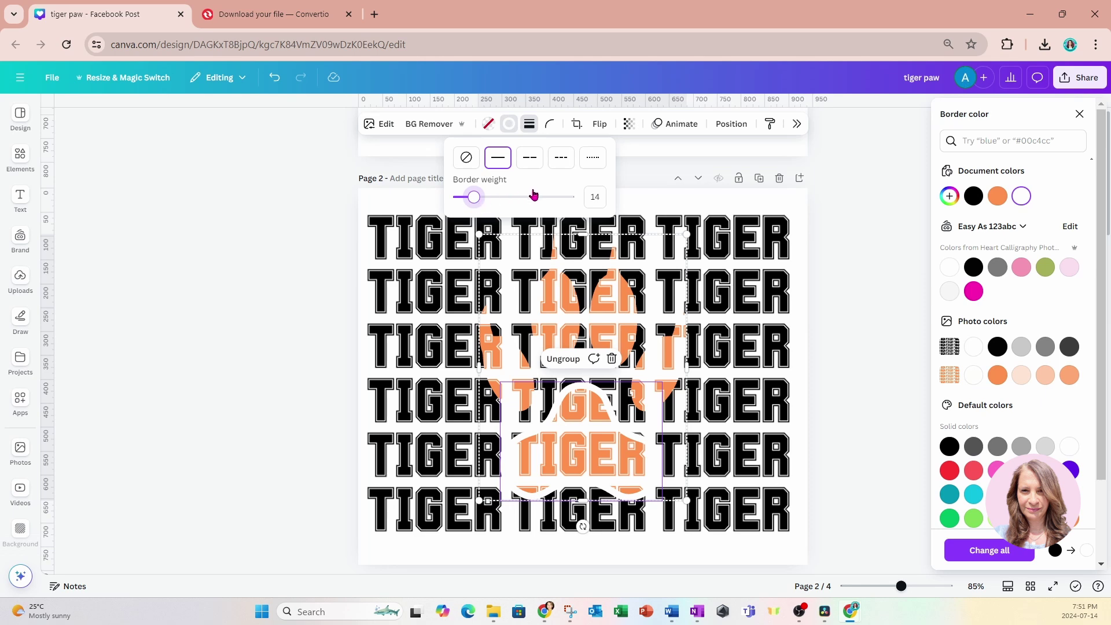
- Copy the pad frame's white border style to all four toe frames
left_click(770, 125)
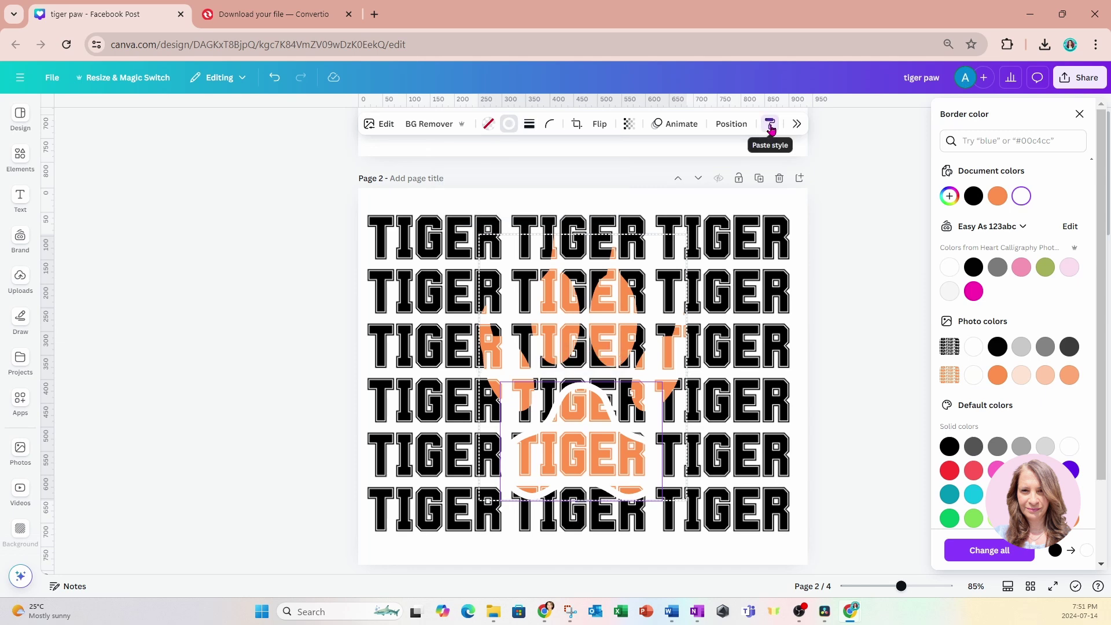
left_click(506, 366)
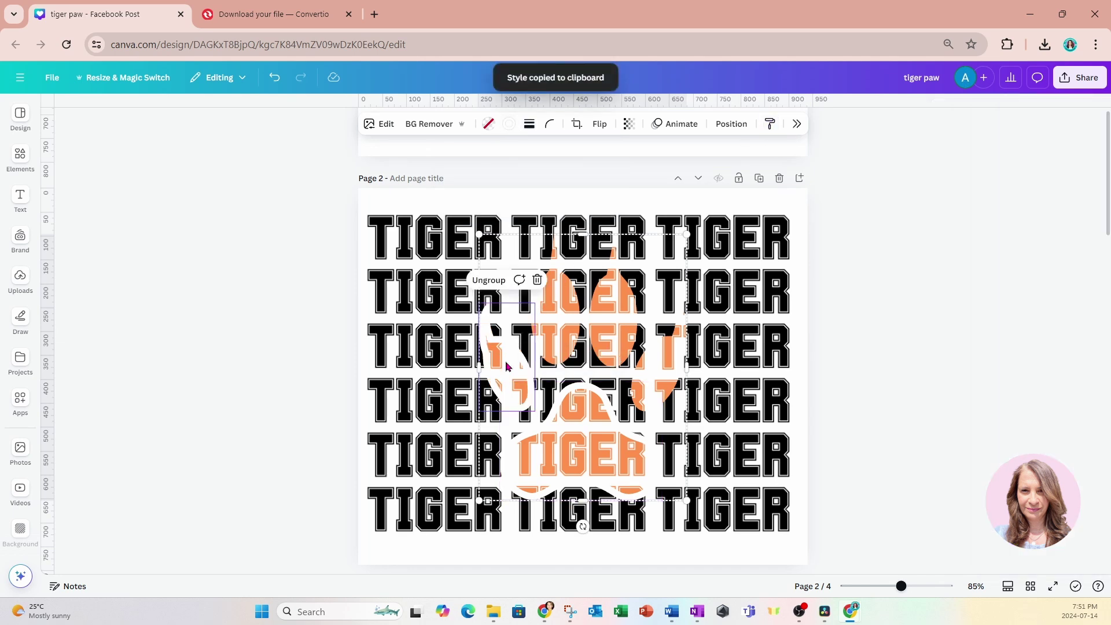
left_click(770, 124)
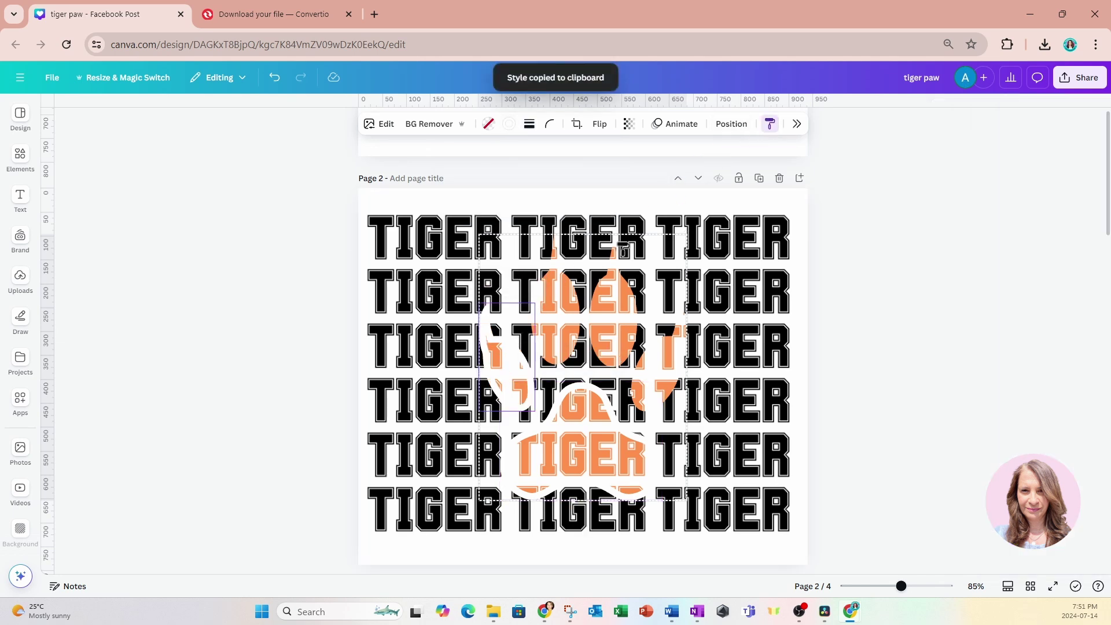
left_click(558, 310)
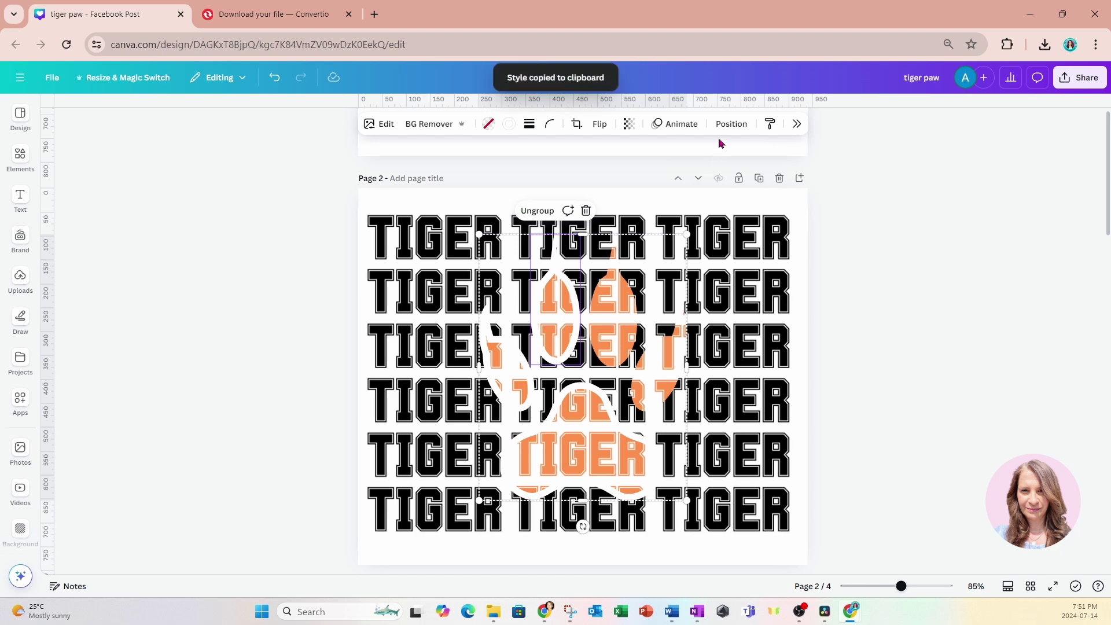
left_click(765, 128)
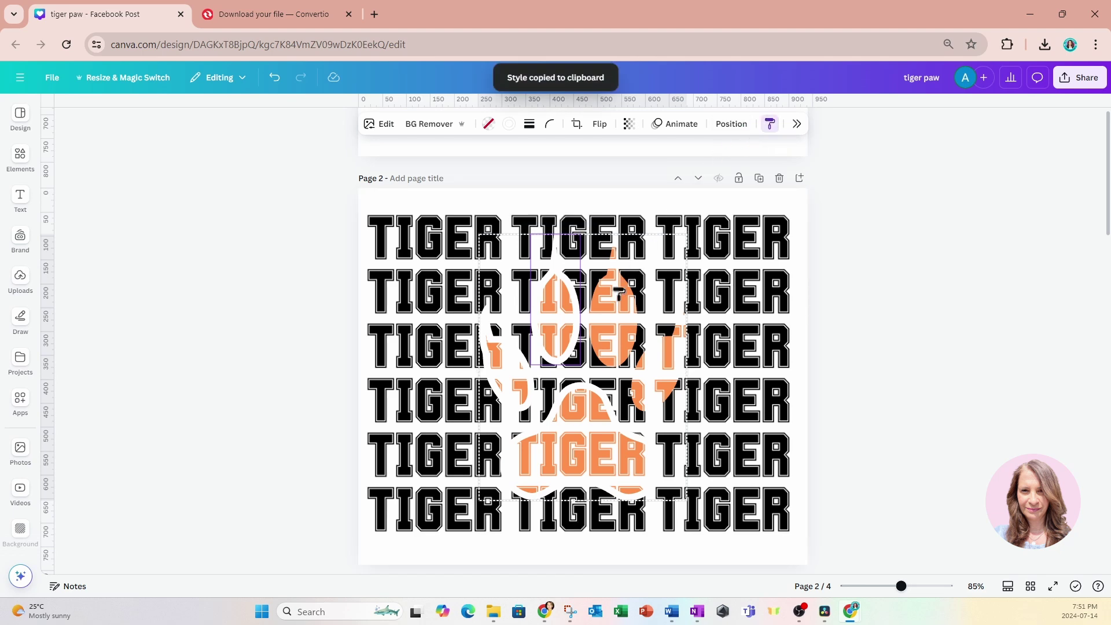
left_click(620, 292)
left_click(769, 124)
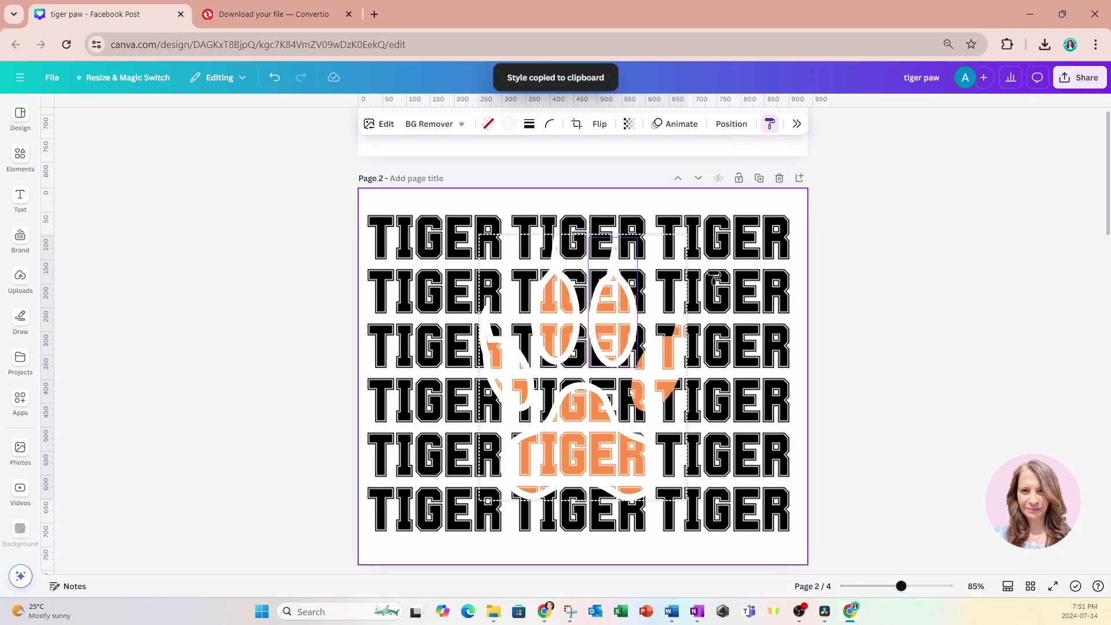
left_click(668, 360)
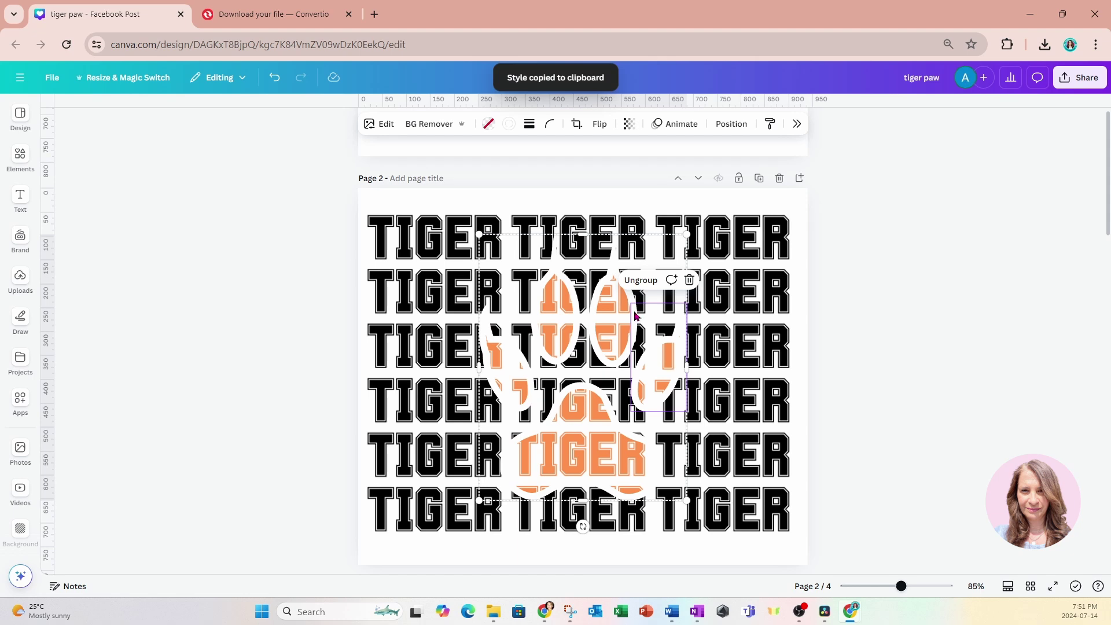
- Set the outer right toe frame's border weight to 9 and copy that style to the other toe frames and the pad
left_click(529, 123)
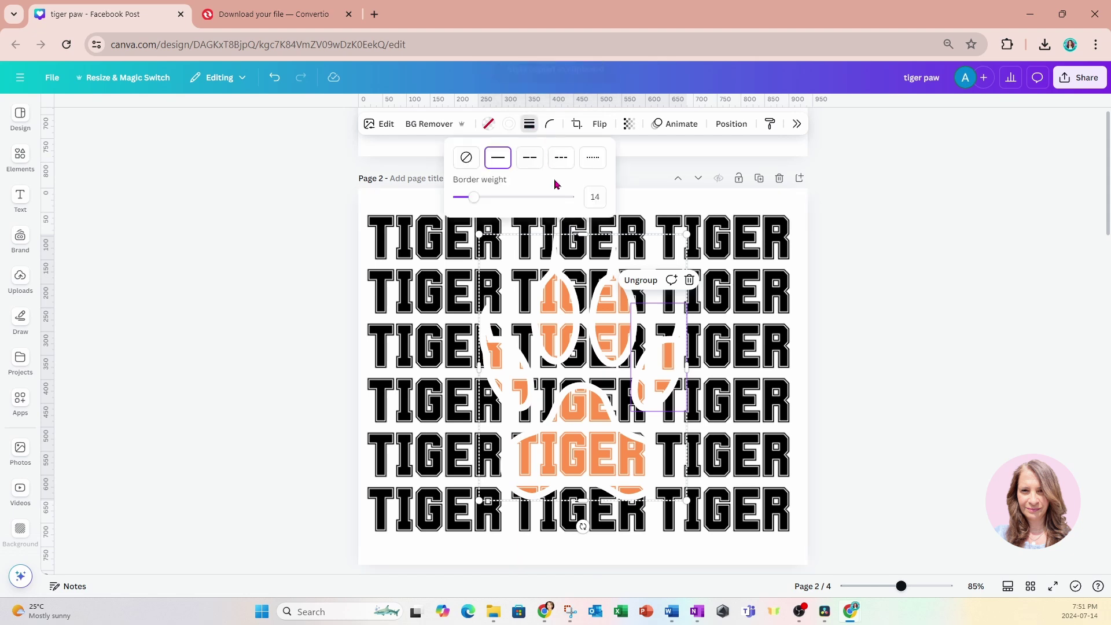
left_click_drag(479, 199, 468, 200)
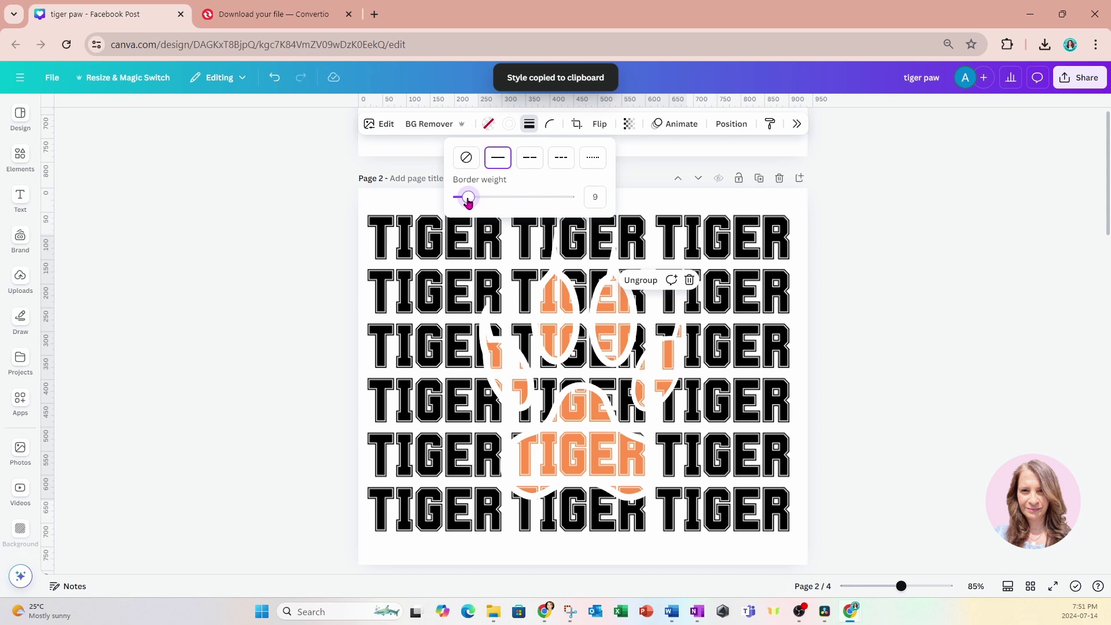
left_click(766, 128)
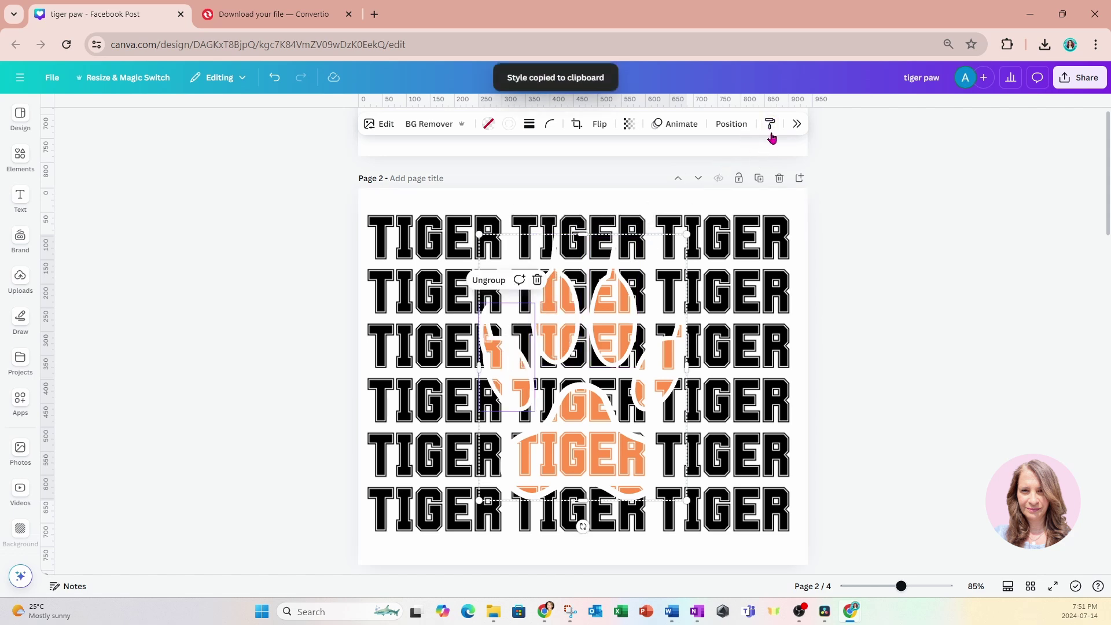
left_click(770, 125)
left_click(583, 461)
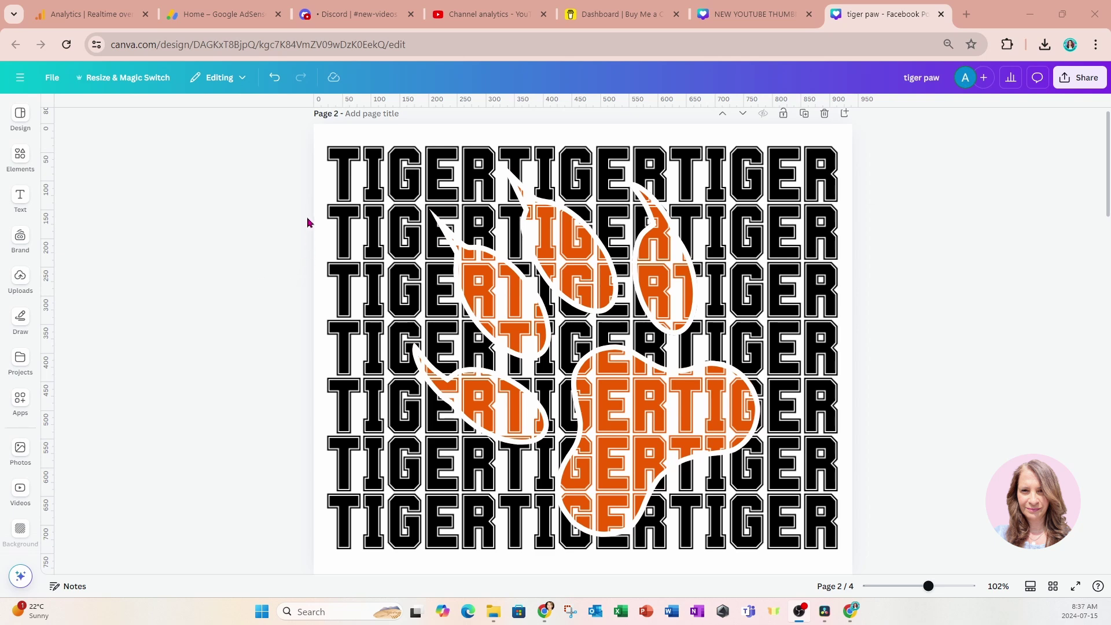
- Find decorative lines among the graphics elements and add two hand-drawn grid line graphics side by side over the TIGER paw design
left_click(21, 158)
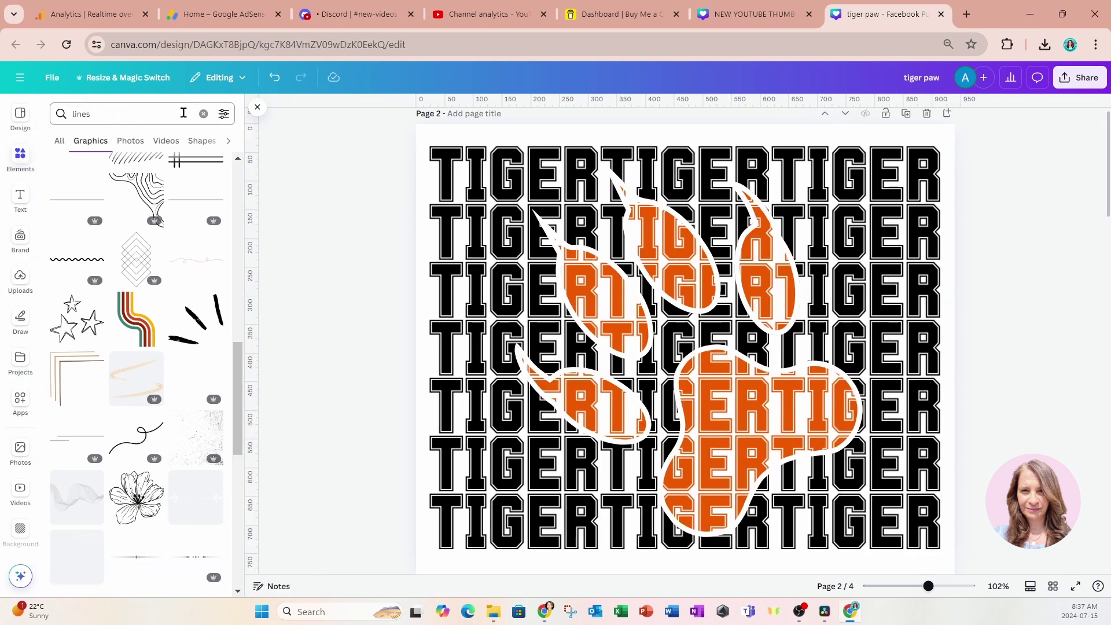
scroll(136, 168, "up", 5)
scroll(136, 169, "up", 5)
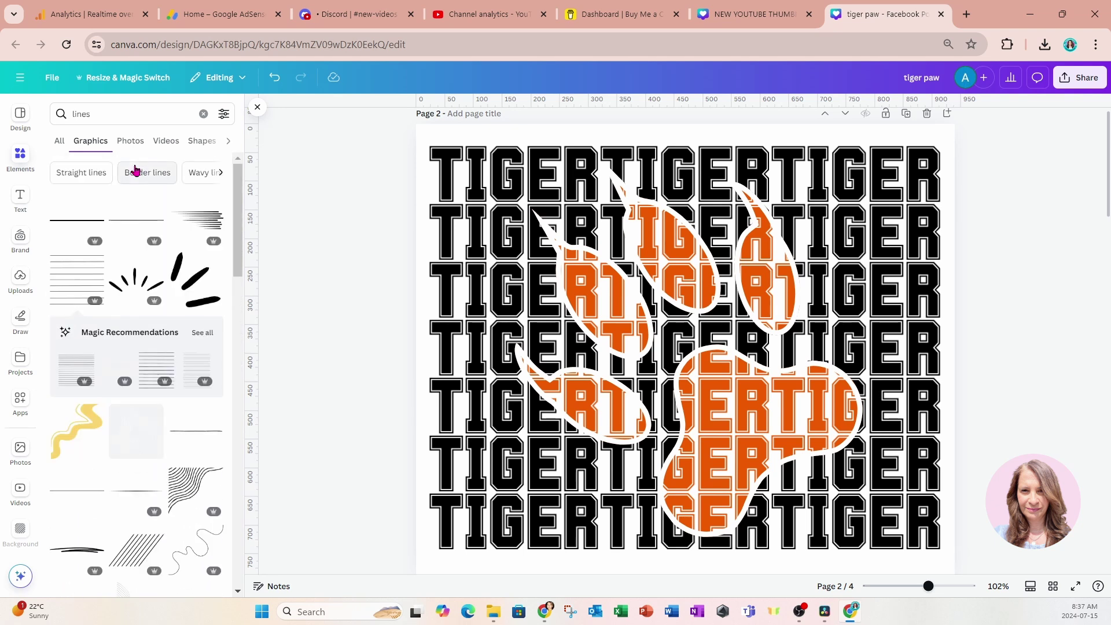
left_click(135, 172)
left_click(180, 291)
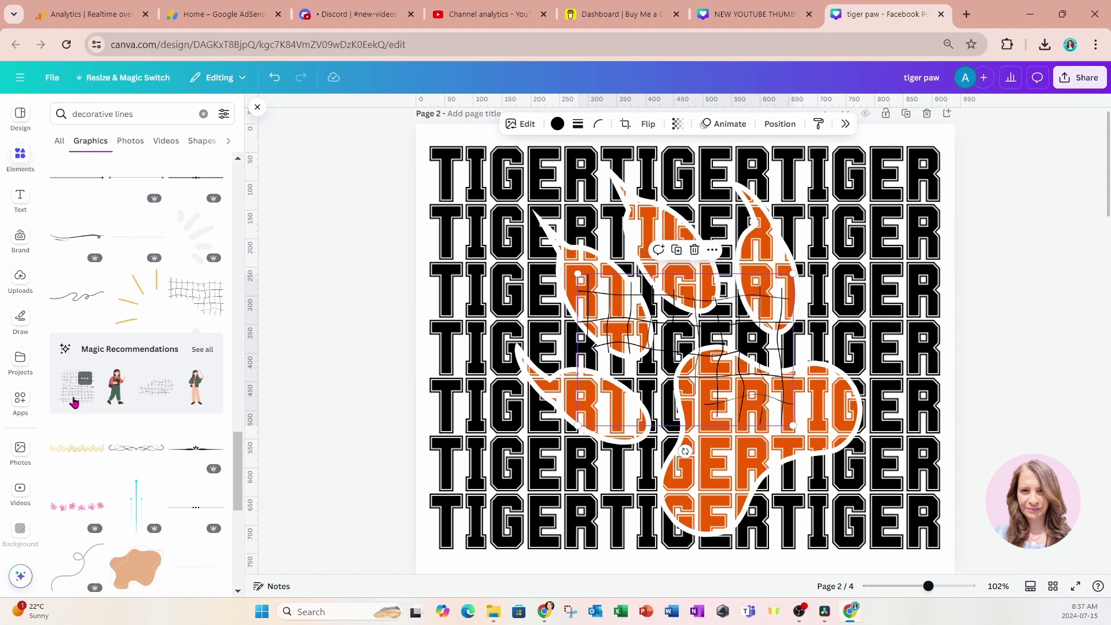
left_click_drag(74, 402, 889, 403)
left_click(637, 351)
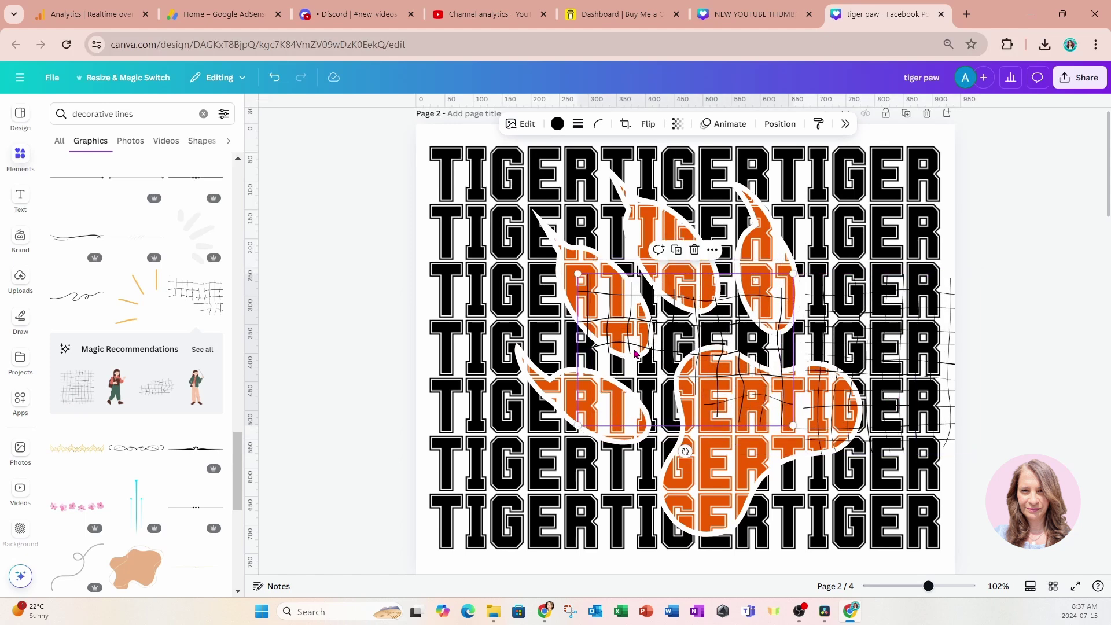
- Delete one of the two hand-drawn grid graphics and enlarge the other to cover the whole TIGER paw design
key("Delete")
left_click(938, 367)
left_click_drag(938, 368, 559, 214)
left_click_drag(605, 305, 1024, 573)
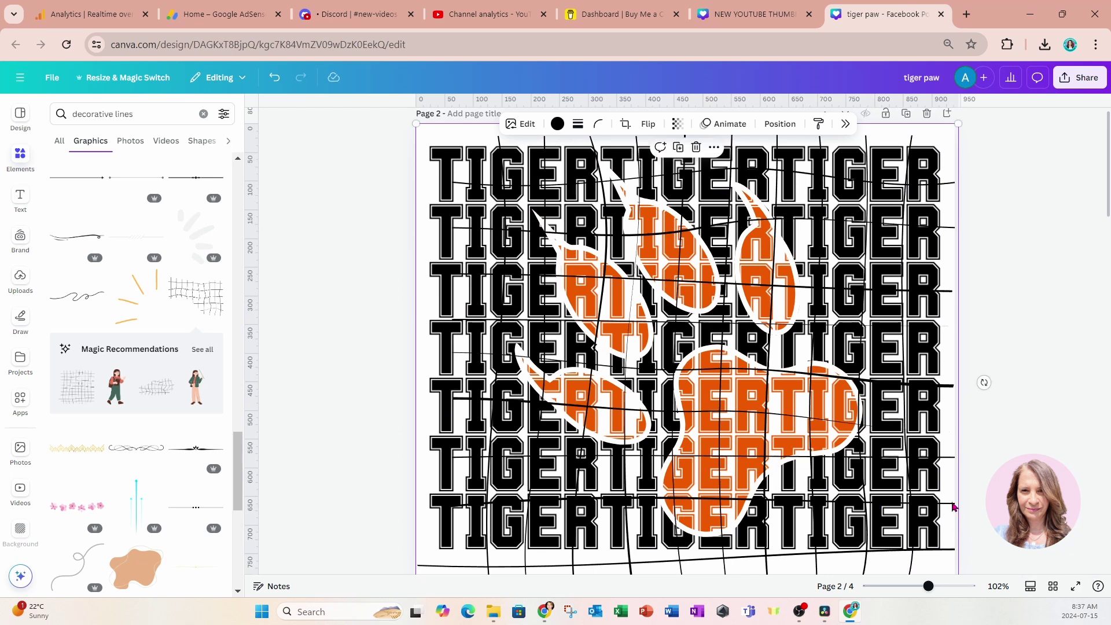
left_click_drag(951, 504, 946, 511)
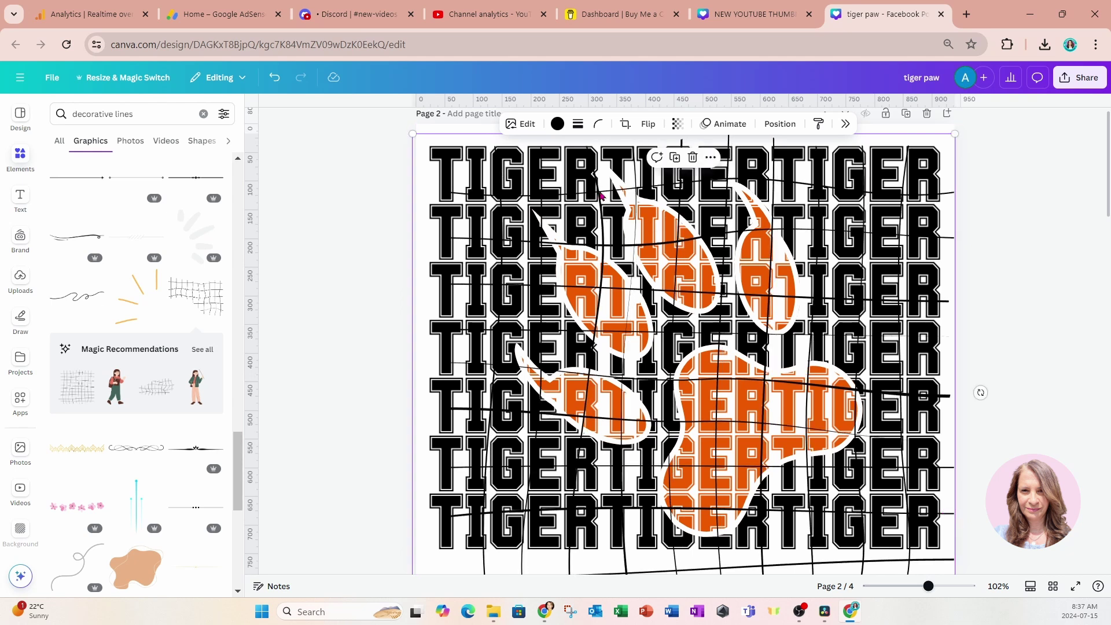
- Colour the hand-drawn grid graphic white and move its layer below the paw group but above the black text
left_click(557, 124)
left_click(1028, 197)
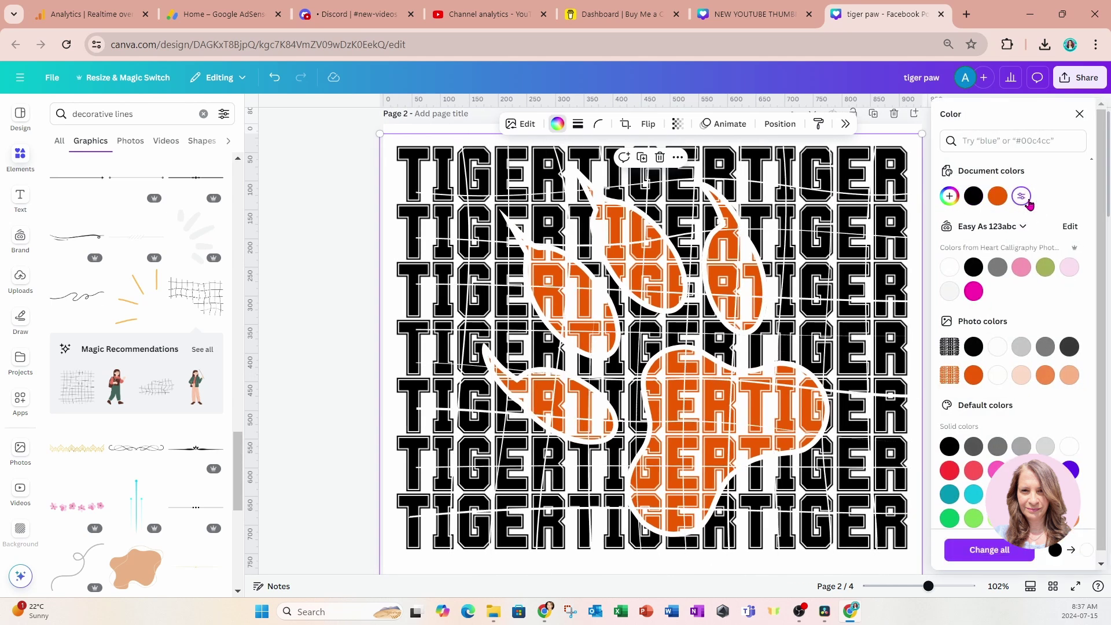
left_click(780, 125)
mouse_move(1021, 217)
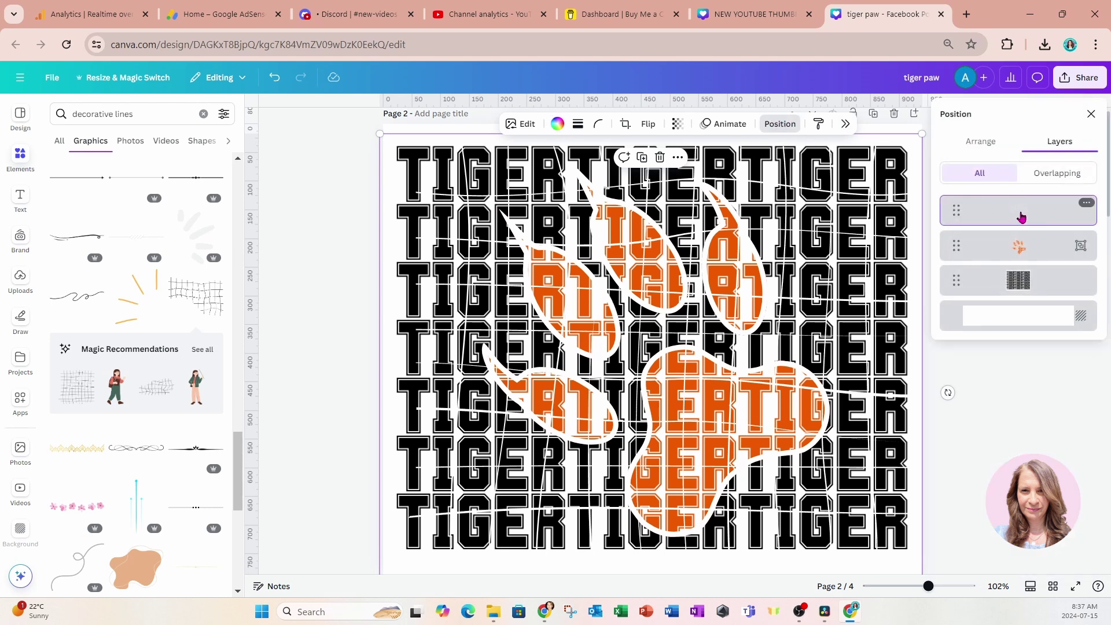
left_click_drag(1021, 218, 1022, 266)
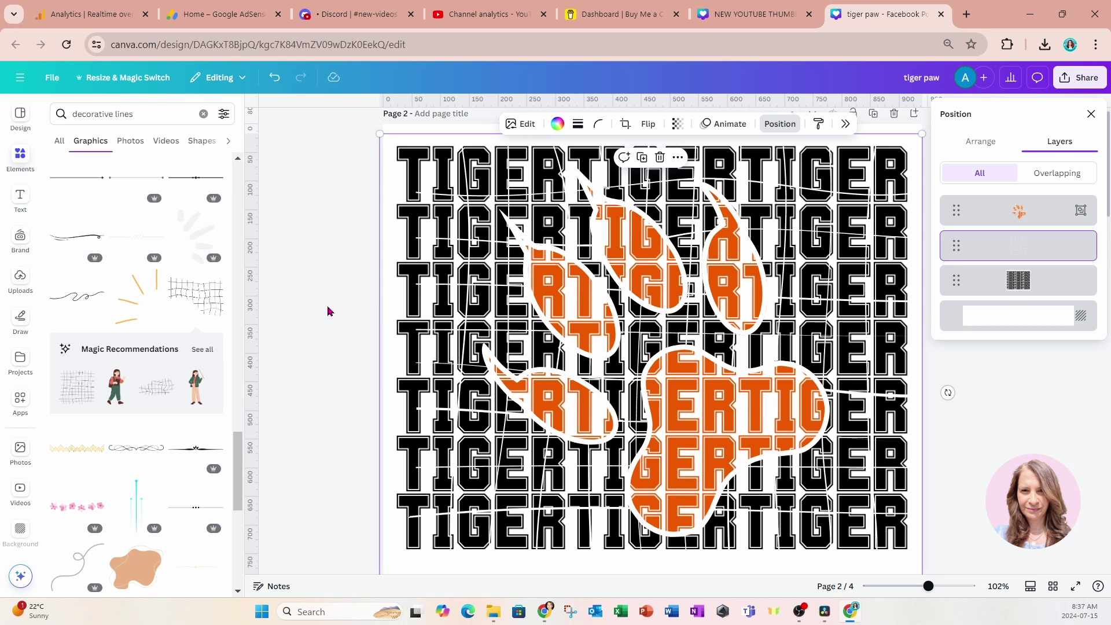
key("Escape")
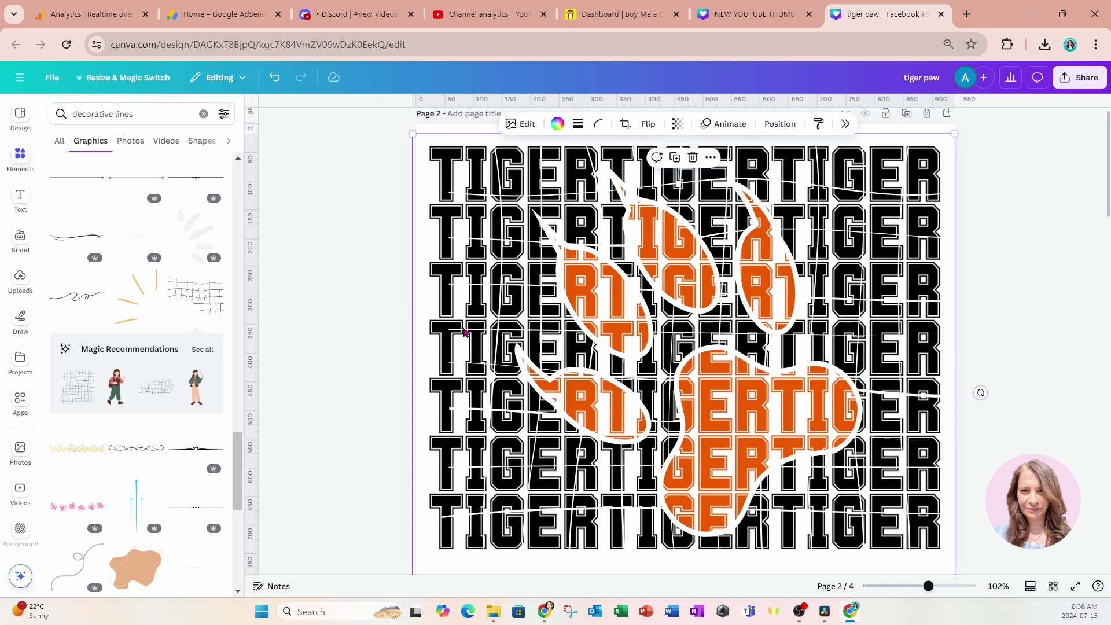
- Shift the white hand-drawn grid leftward past the page edge, enlarging it slightly to adjust where its lines cross the black text
key("Left")
key("Left")
key("Left")
key("Left")
key("Left")
key("Left")
key("Left")
key("Left")
key("Left")
key("Left")
key("Left")
key("Left")
key("Left")
key("Left")
key("Left")
key("Left")
key("Left")
key("Left")
key("Left")
key("Left")
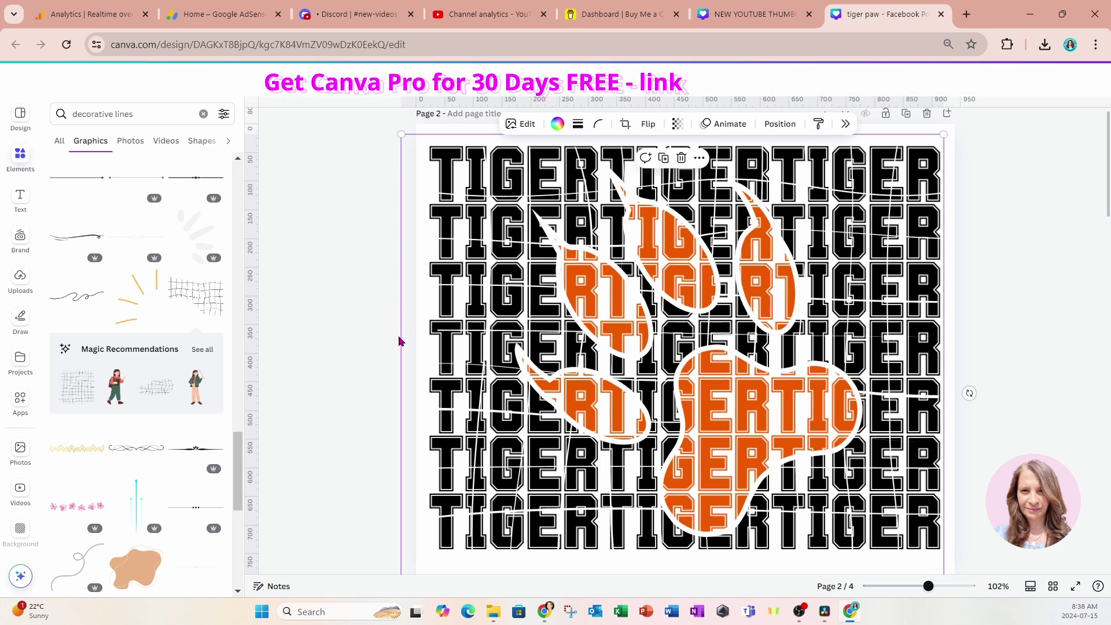
left_click_drag(401, 137, 390, 125)
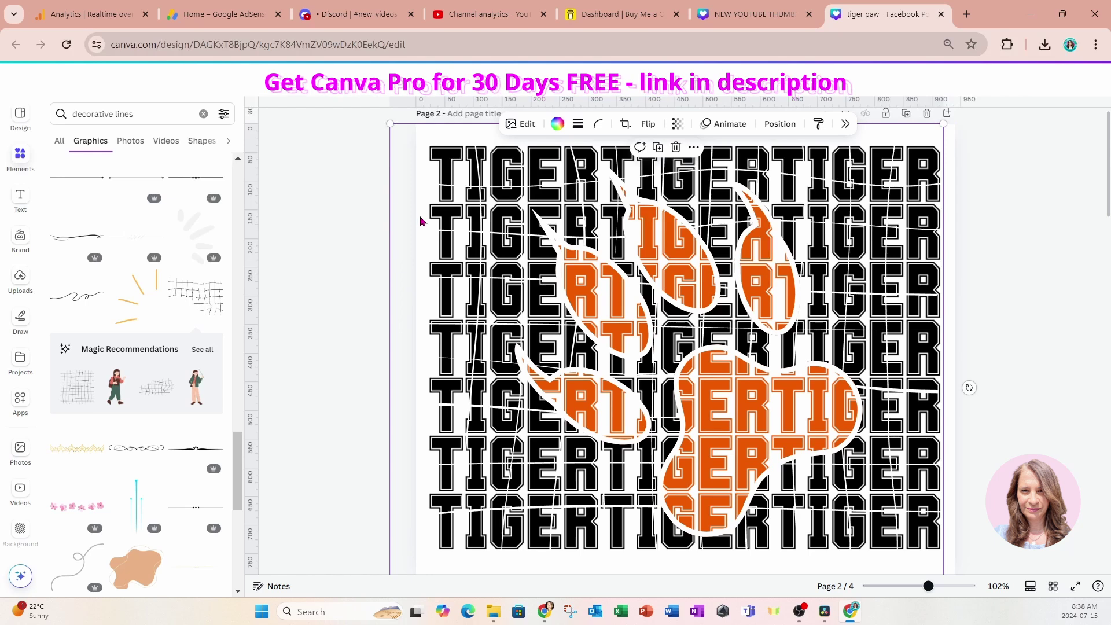
left_click_drag(420, 218, 416, 229)
left_click(369, 259)
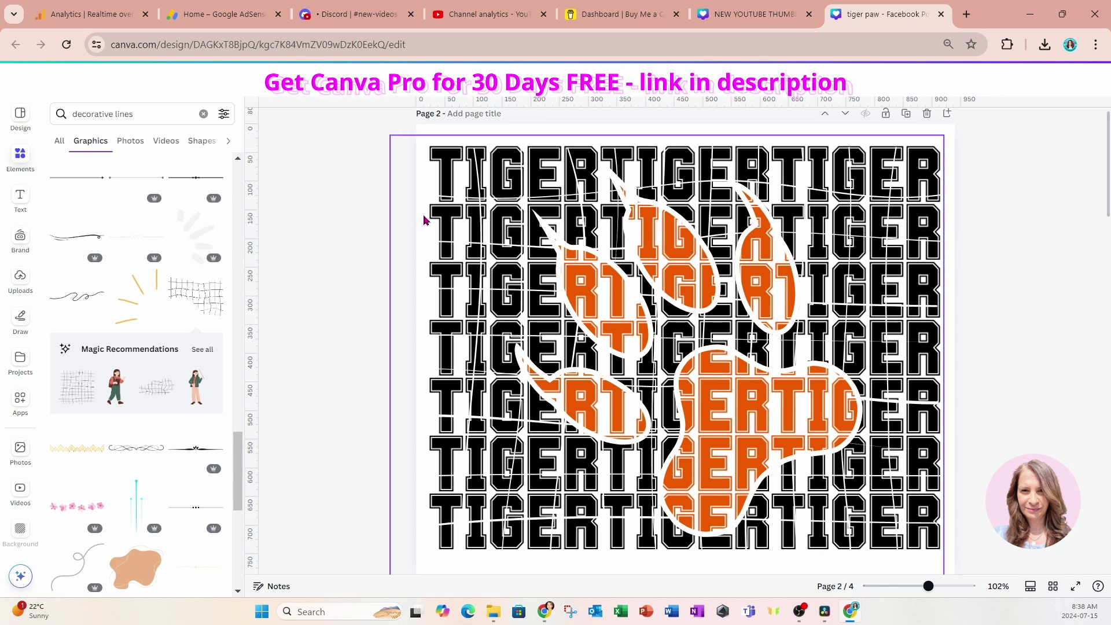
- Move the hand-drawn grid off the page beside the design and search the graphics for "grid"
left_click_drag(424, 219, 977, 205)
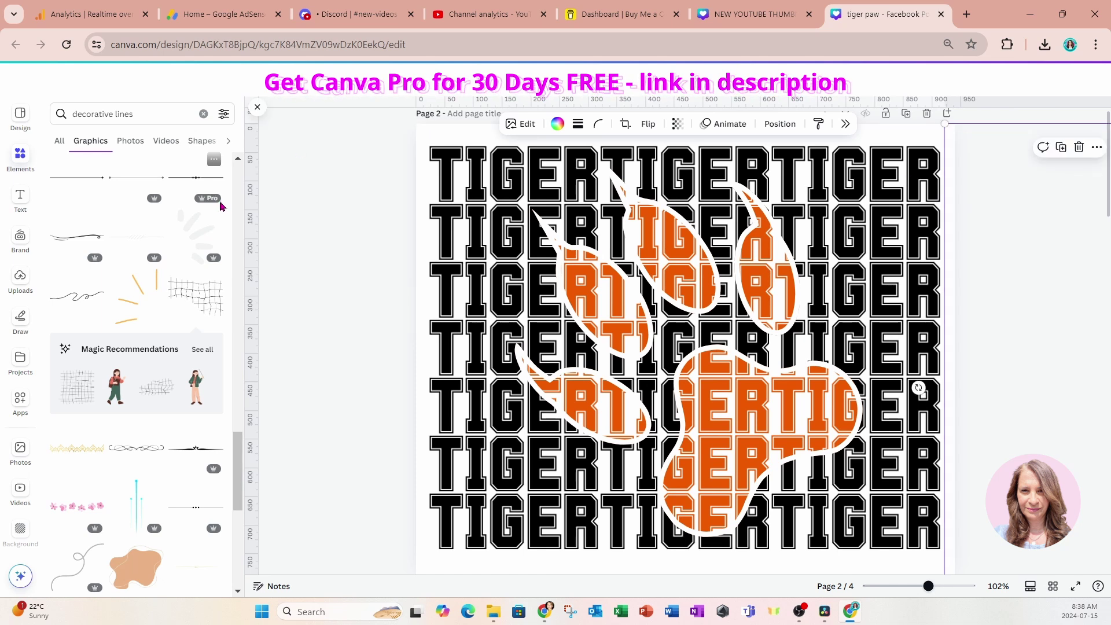
scroll(159, 301, "up", 5)
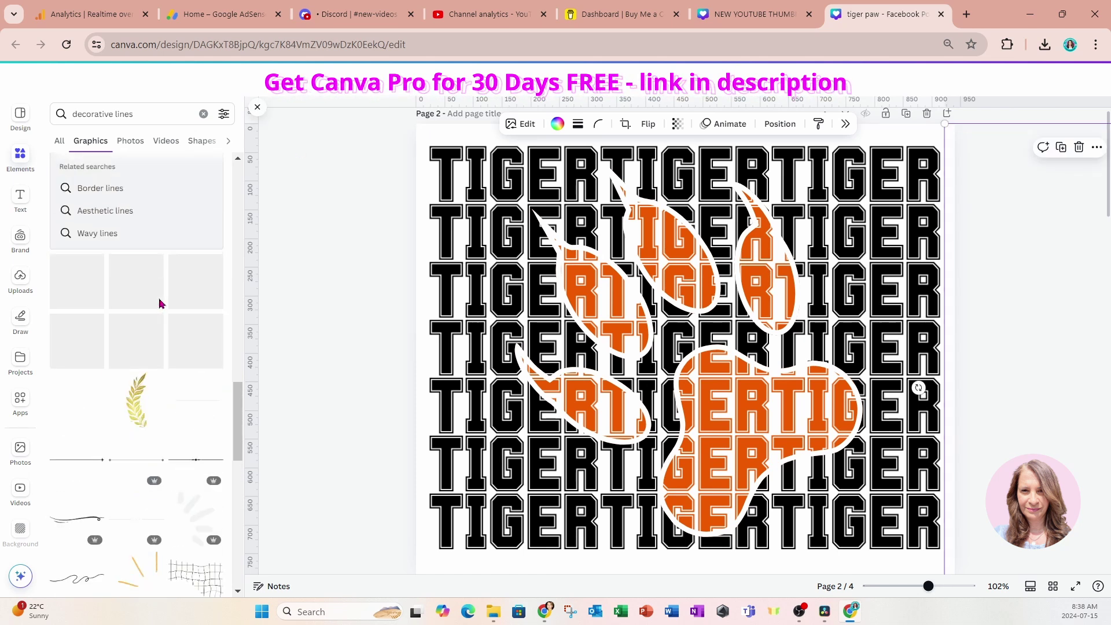
left_click(160, 121)
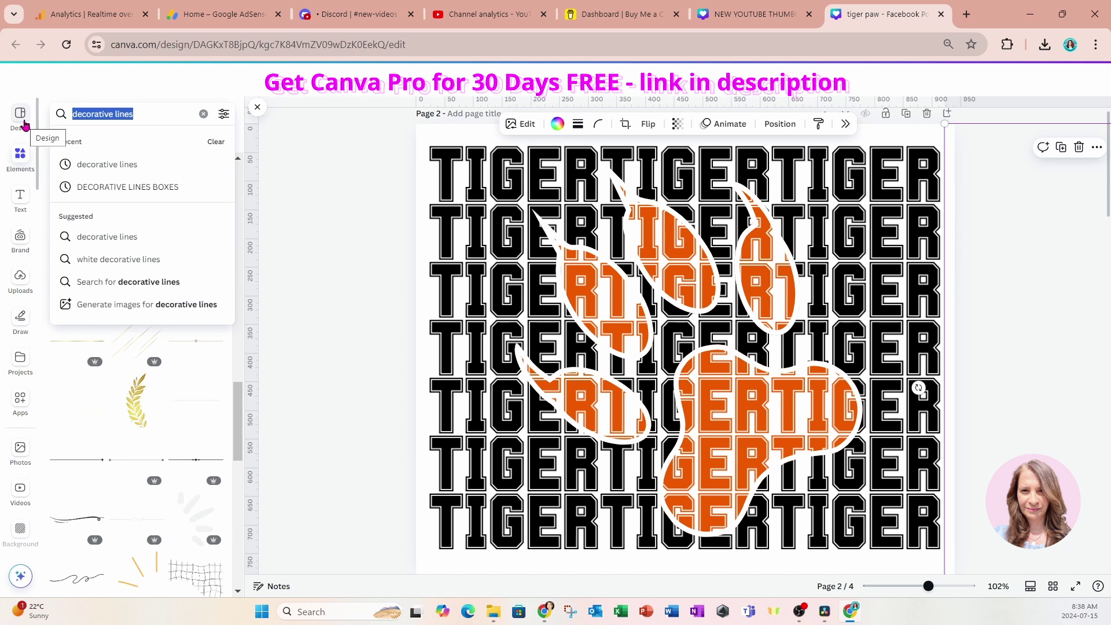
type("grid")
key("Return")
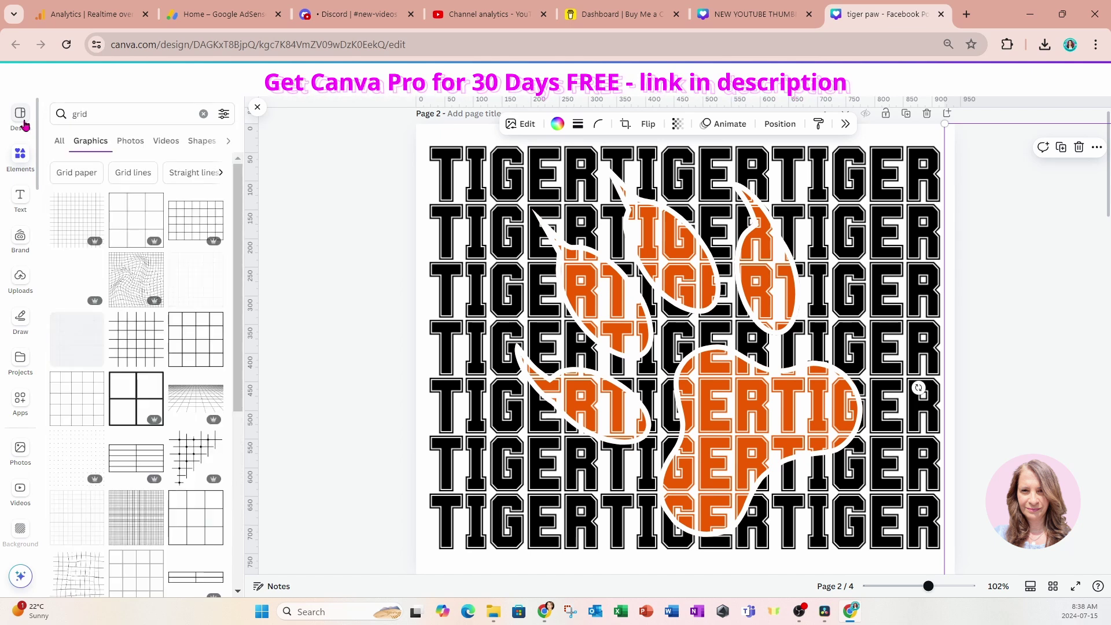
- Add the straight-lined square grid graphic at the page's upper-left corner and enlarge it to cover the whole design
left_click(55, 237)
left_click_drag(602, 389, 423, 251)
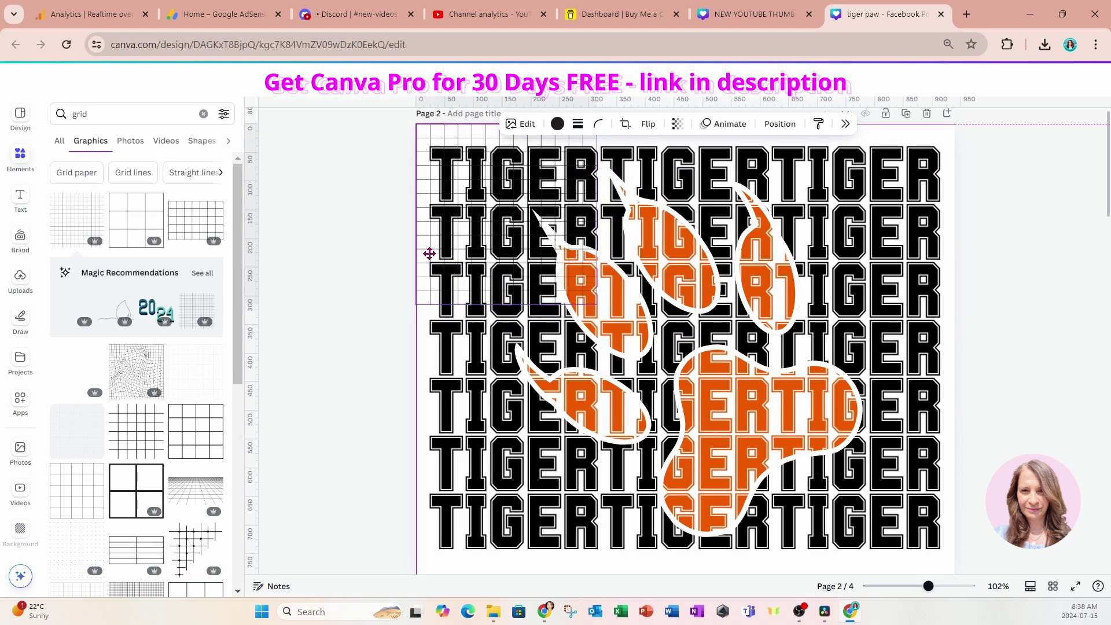
left_click_drag(592, 311, 1022, 601)
- Colour the straight grid graphic white and move its layer below the orange paw group
left_click(557, 123)
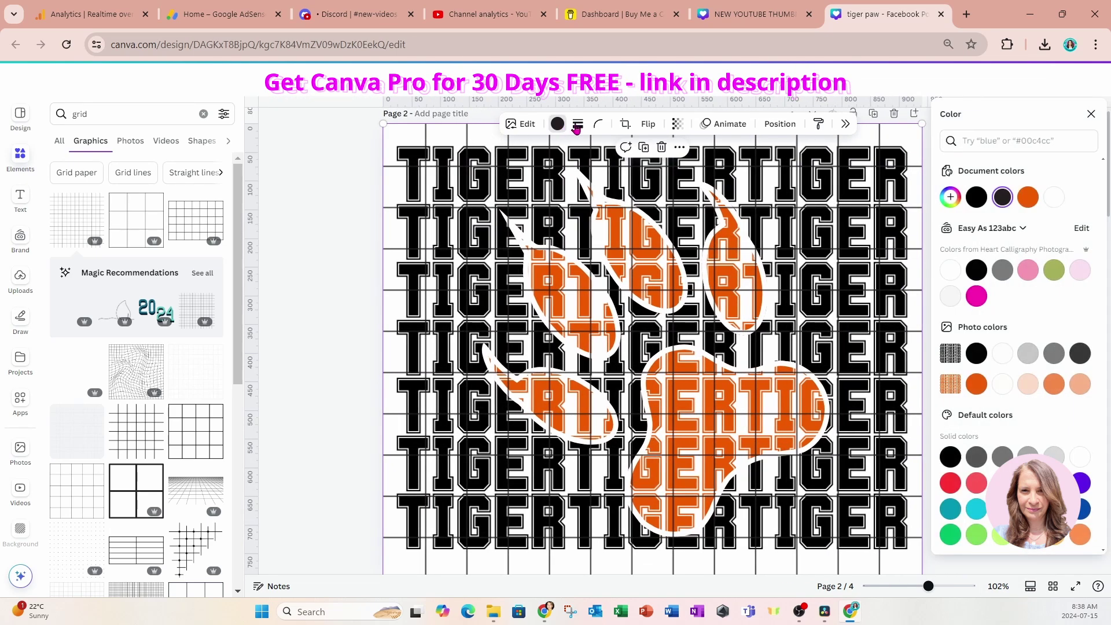
left_click(1054, 197)
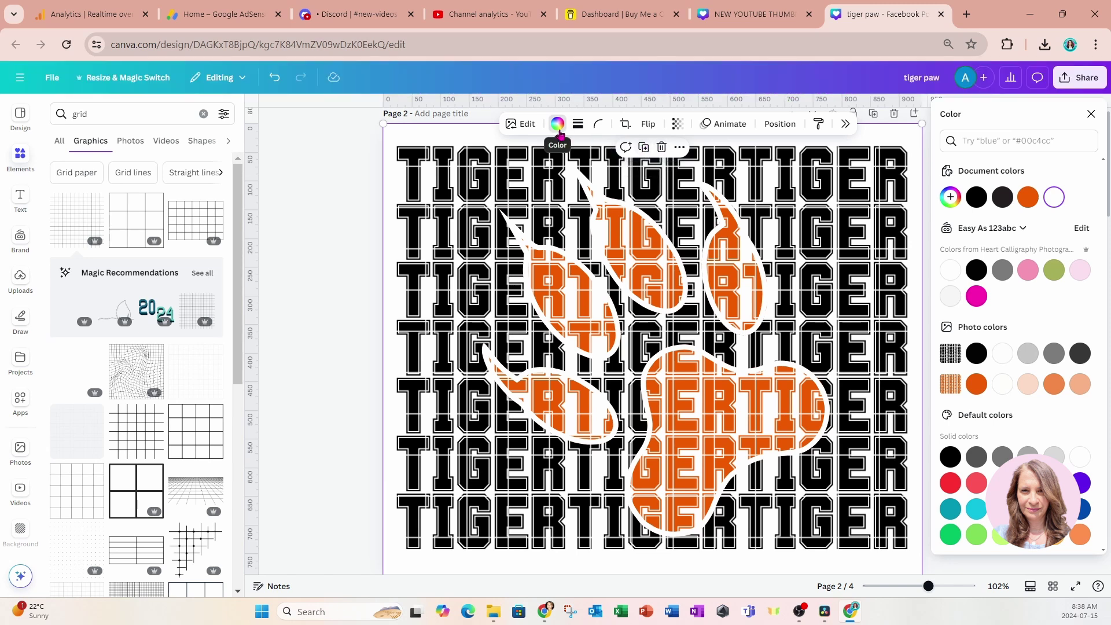
left_click(501, 266)
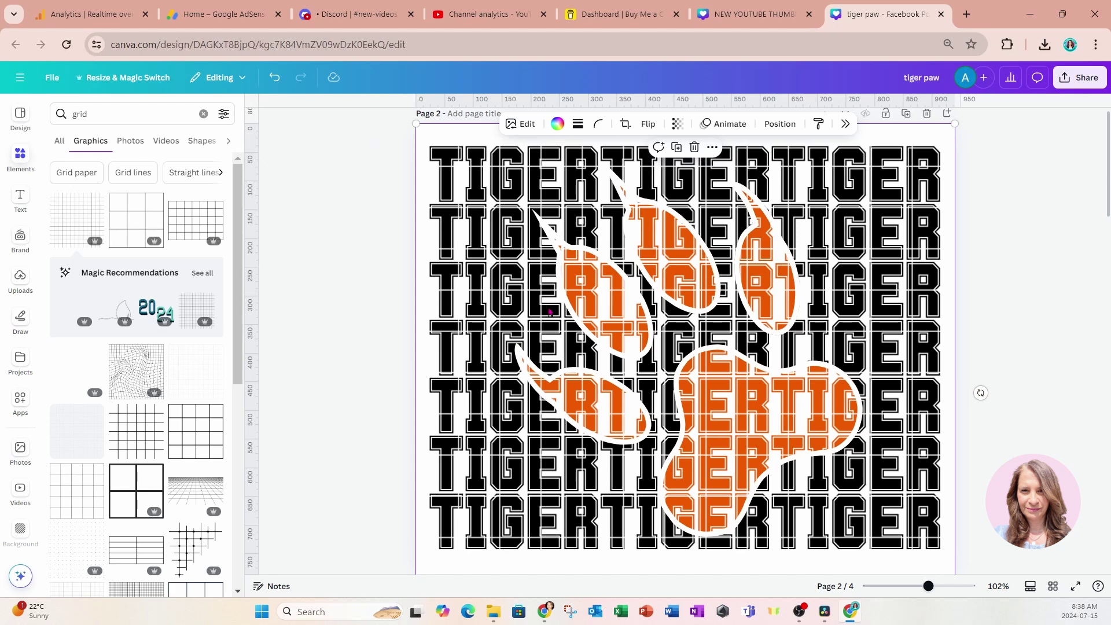
left_click(779, 123)
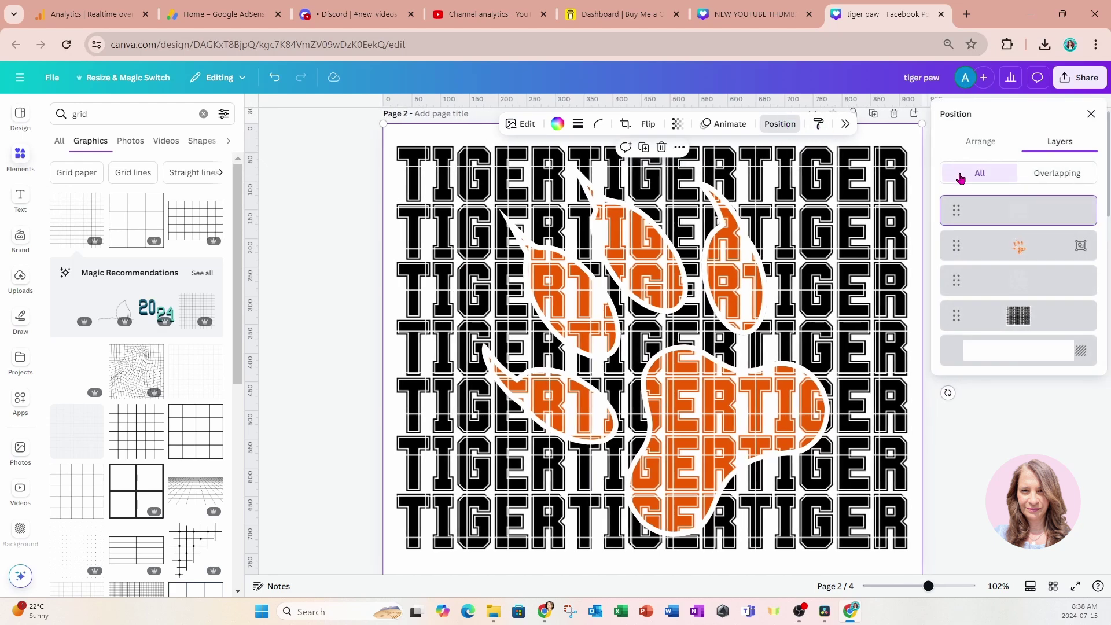
left_click_drag(997, 211, 1000, 266)
left_click(953, 465)
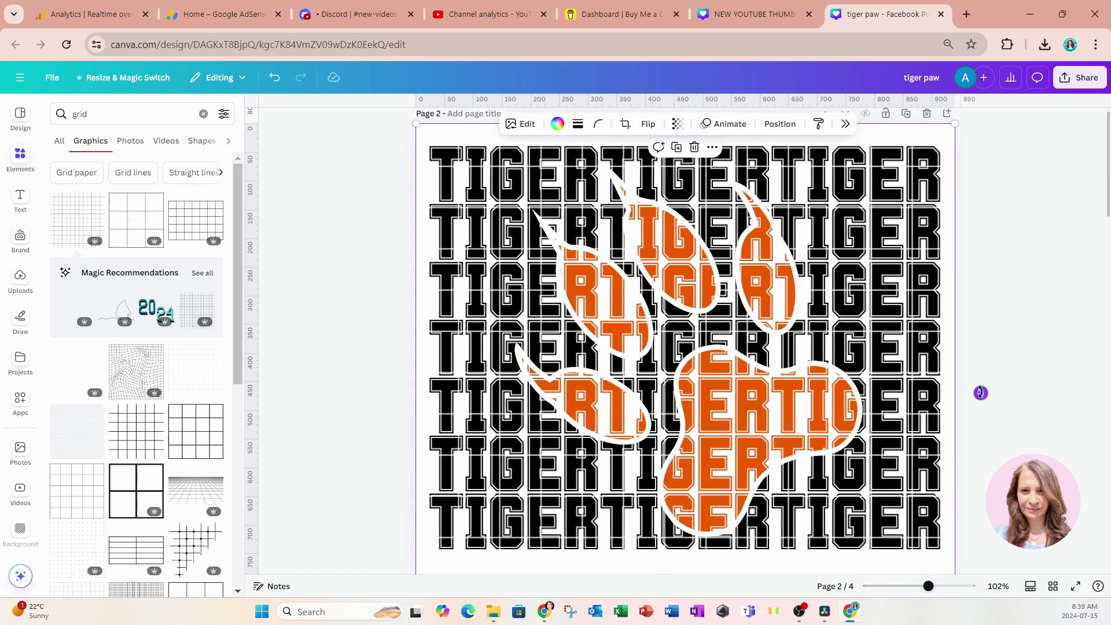
- Try tilting the straight grid over the text, and undo back to the design with only the hand-drawn white grid
left_click_drag(980, 392, 945, 373)
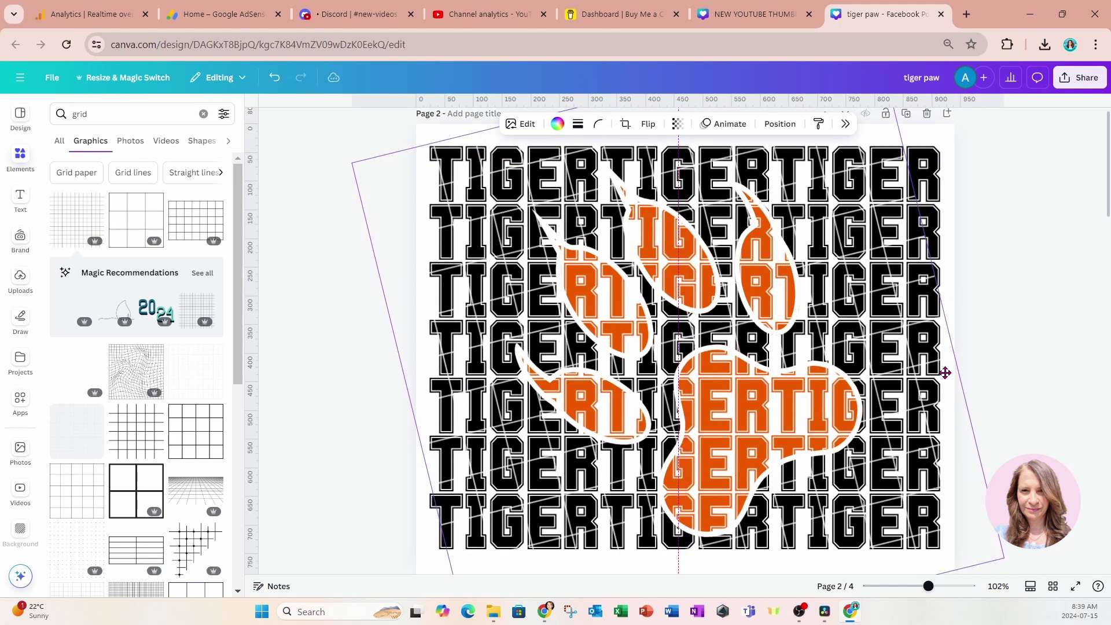
left_click(362, 433)
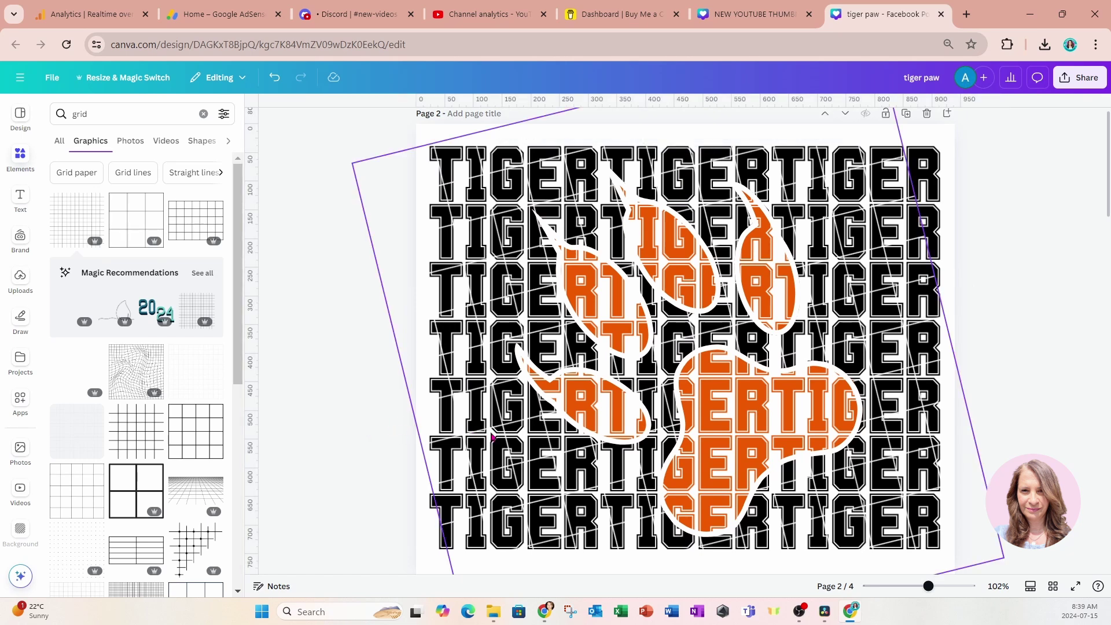
left_click(275, 82)
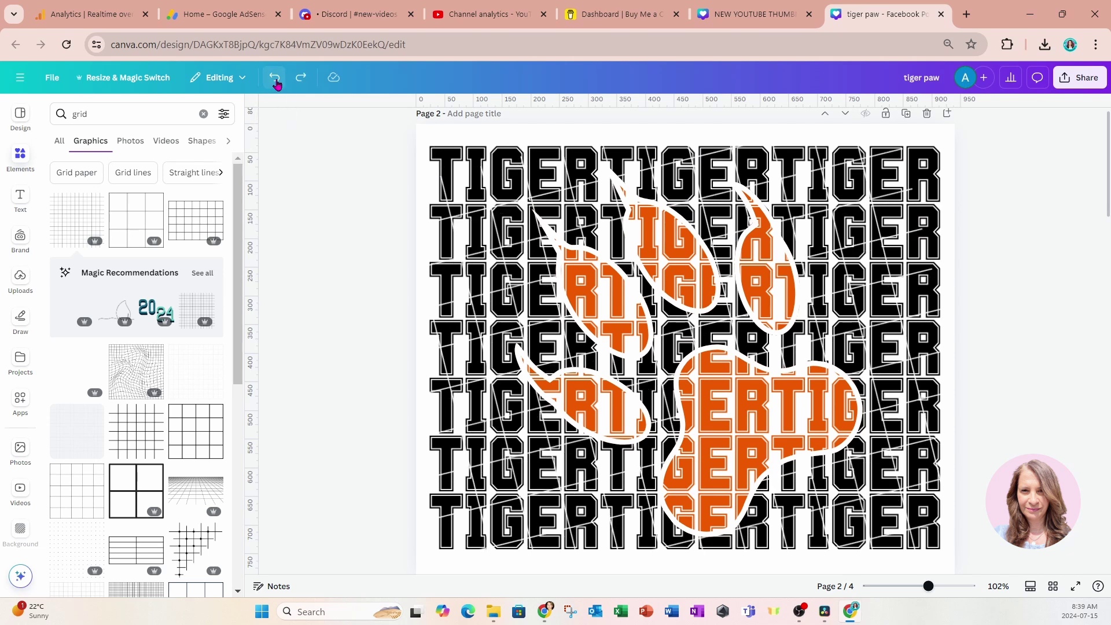
left_click(276, 82)
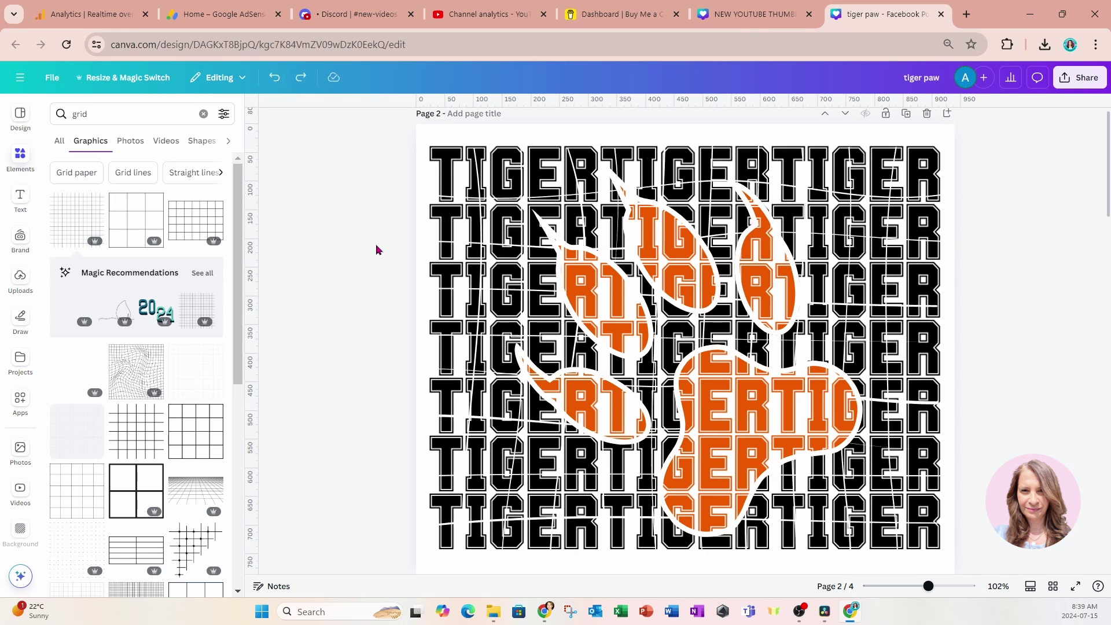